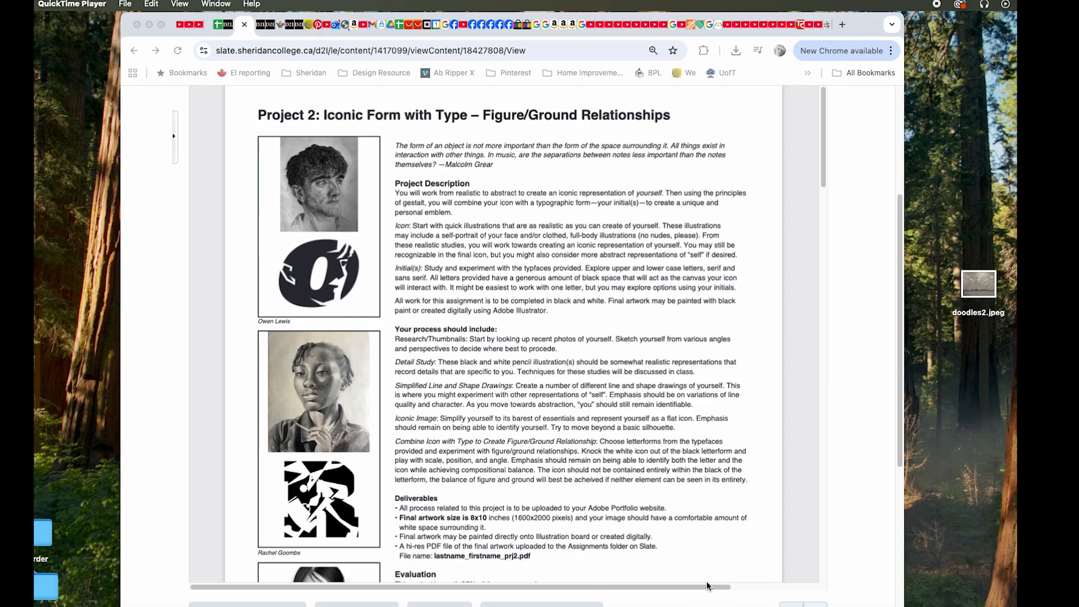
Review the Project 2 brief, covering its process requirements, deliverables, evaluation criteria and schedule
{"action": "scroll", "coordinate": [400, 303], "scroll_direction": "down", "scroll_amount": 5}
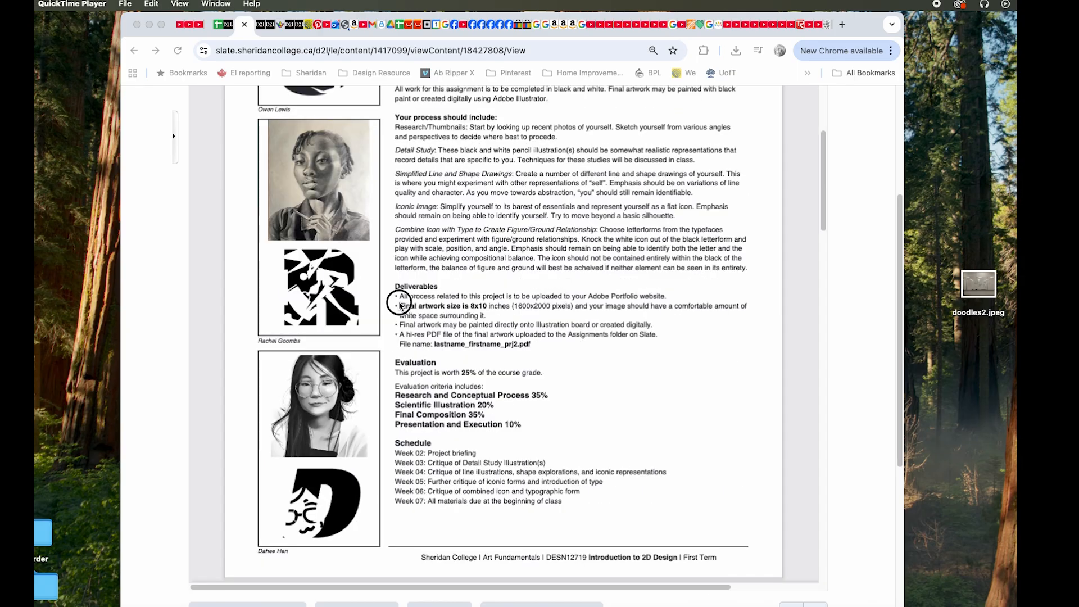
{"action": "left_click", "coordinate": [400, 303]}
{"action": "scroll", "coordinate": [508, 203], "scroll_direction": "up", "scroll_amount": 4}
{"action": "scroll", "coordinate": [508, 203], "scroll_direction": "up", "scroll_amount": 3}
{"action": "scroll", "coordinate": [508, 208], "scroll_direction": "down", "scroll_amount": 6}
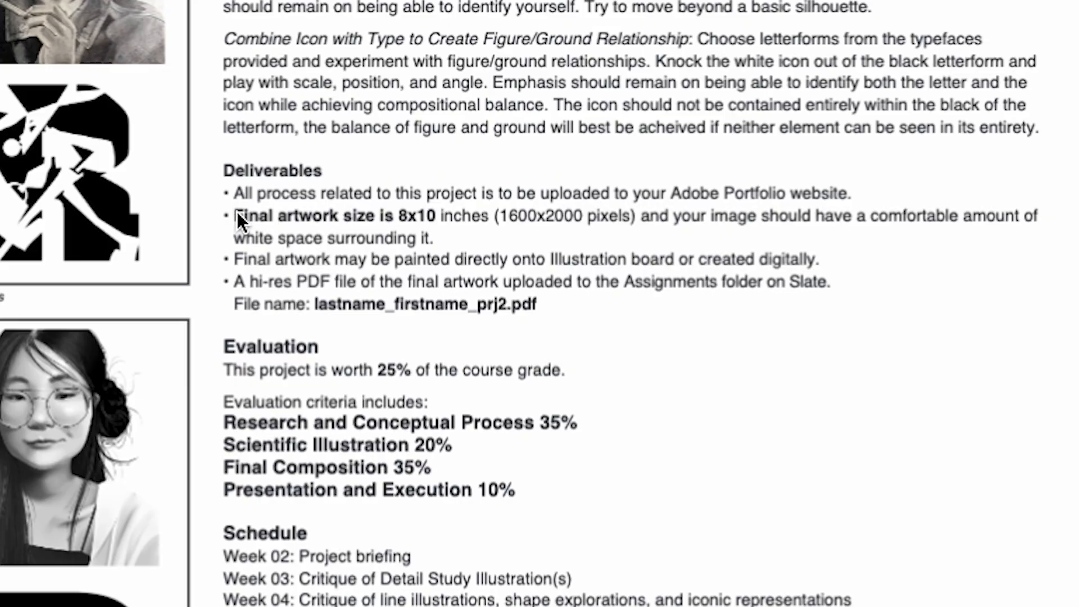
{"action": "left_click_drag", "start_coordinate": [236, 214], "coordinate": [332, 218]}
{"action": "left_click_drag", "start_coordinate": [413, 222], "coordinate": [454, 219]}
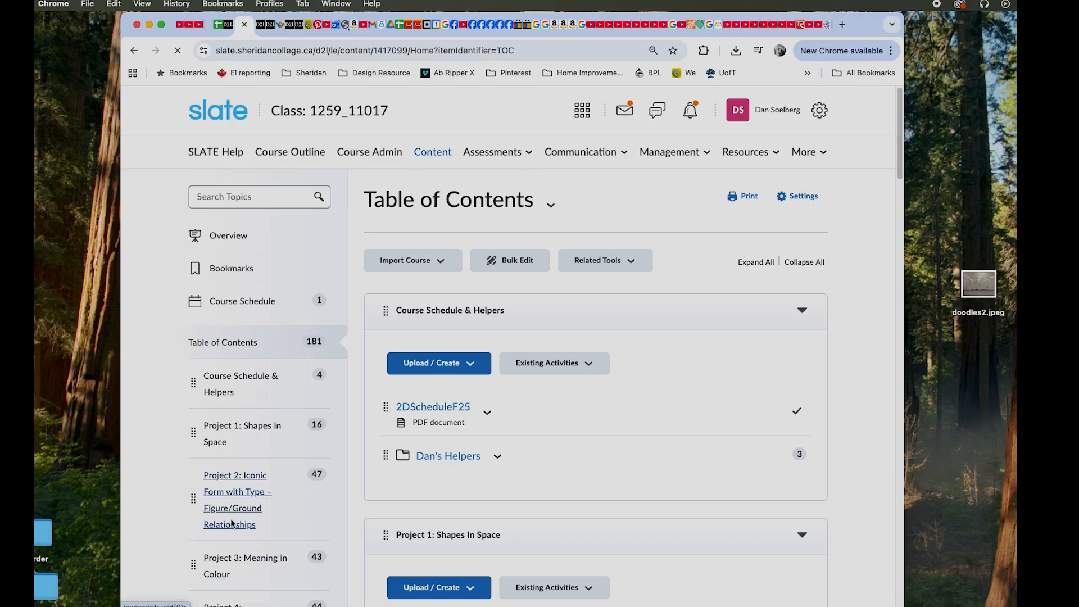
Download the Sans Serif Letters PDF from the Project 2: Iconic Form with Type course module
{"action": "left_click", "coordinate": [228, 495]}
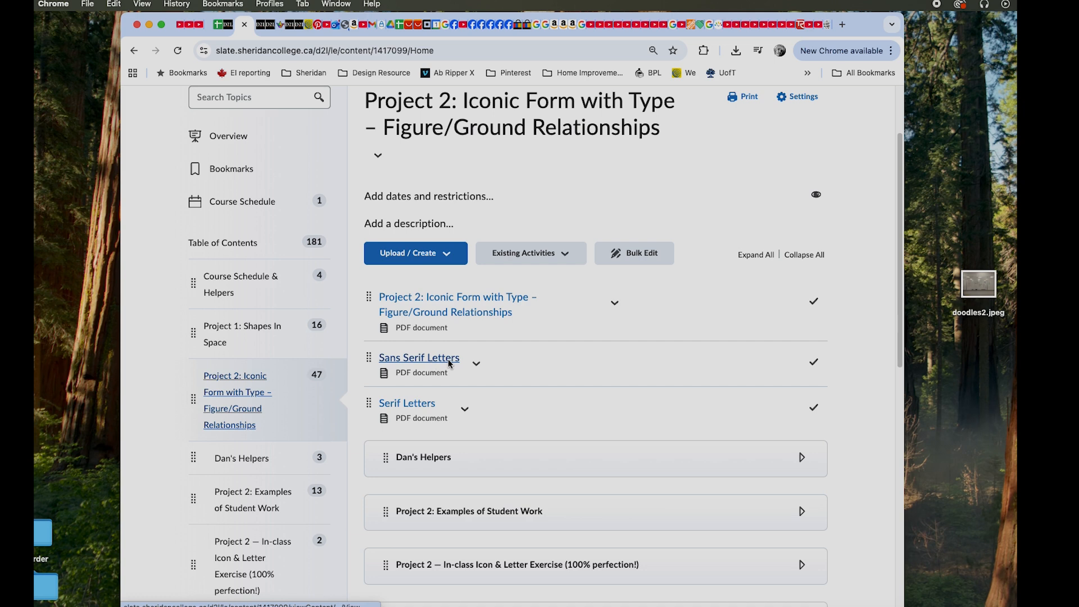
{"action": "left_click", "coordinate": [477, 365]}
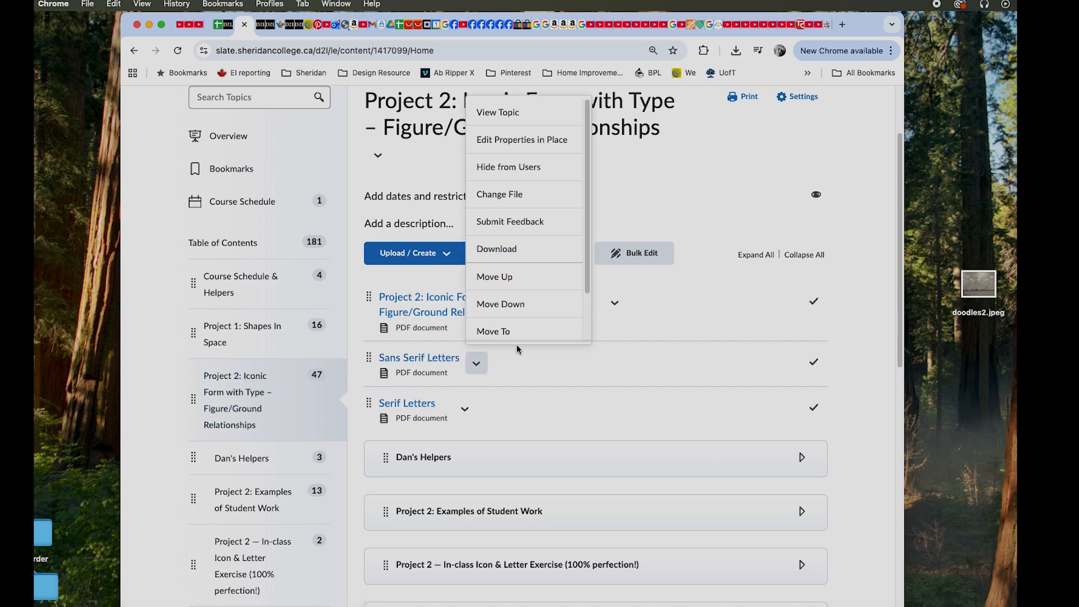
{"action": "left_click", "coordinate": [505, 249]}
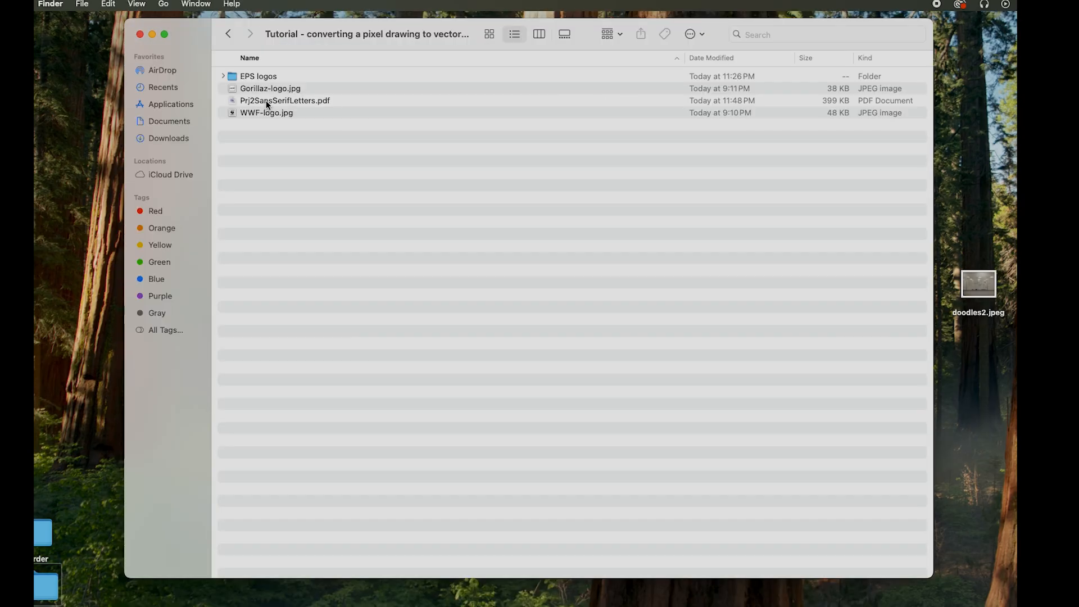
Preview Prj2SansSerifLetters.pdf from the tutorial folder to examine its typefaces, and close the preview
{"action": "left_click", "coordinate": [267, 102]}
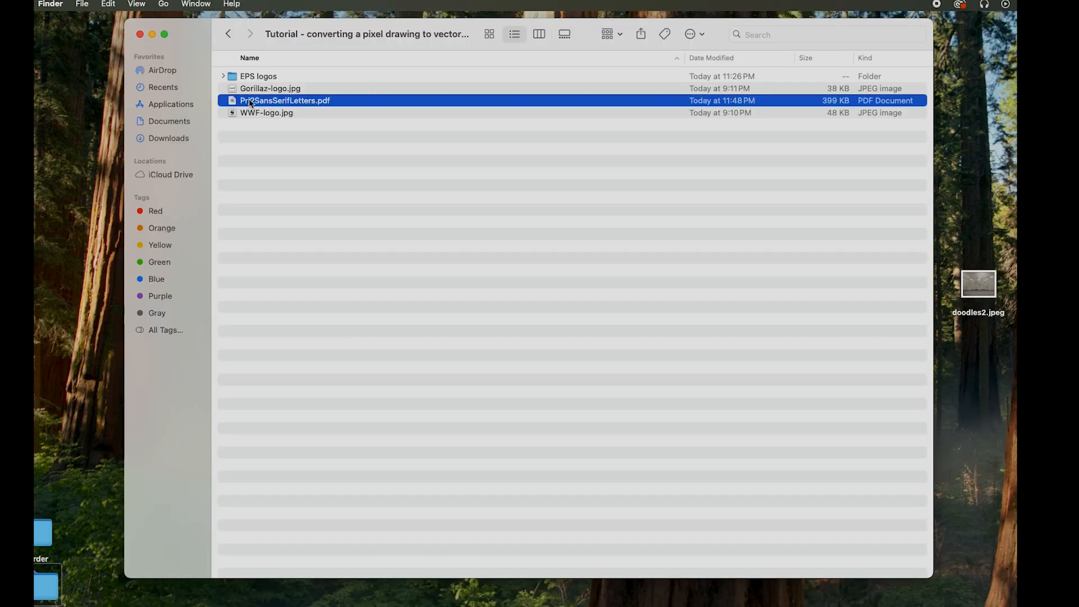
{"action": "double_click", "coordinate": [257, 102]}
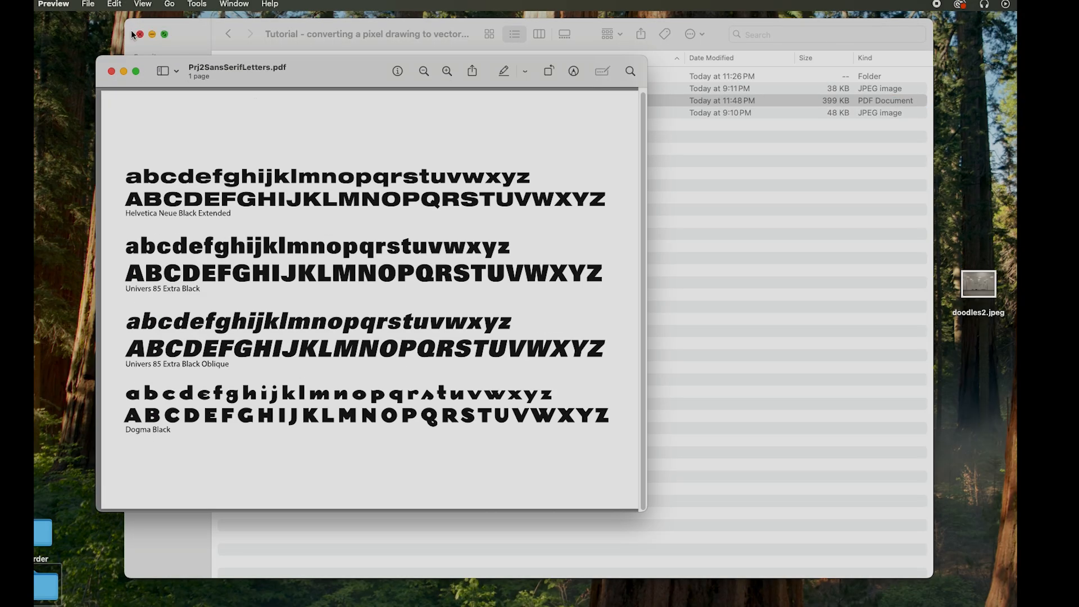
{"action": "left_click", "coordinate": [111, 71]}
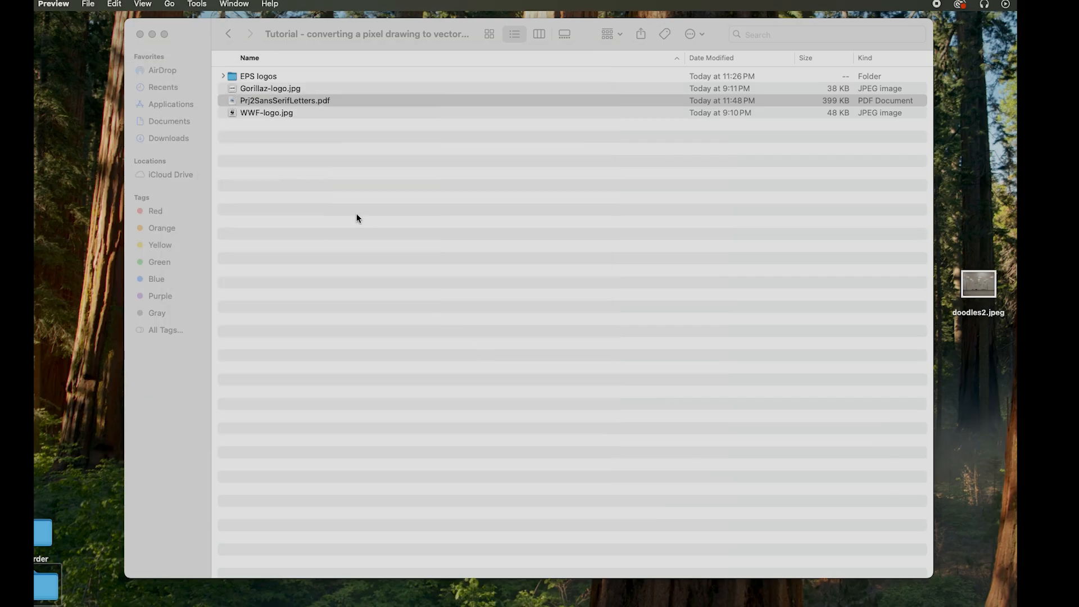
Open Prj2SansSerifLetters.pdf in Adobe Illustrator 2025
{"action": "right_click", "coordinate": [258, 101]}
{"action": "mouse_move", "coordinate": [280, 122]}
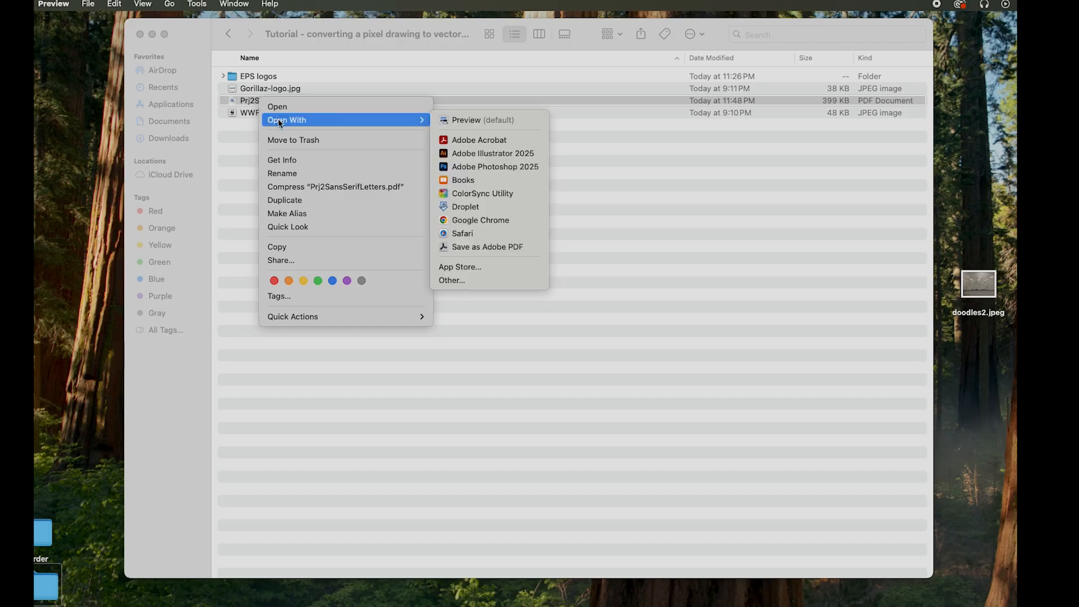
{"action": "left_click", "coordinate": [487, 151]}
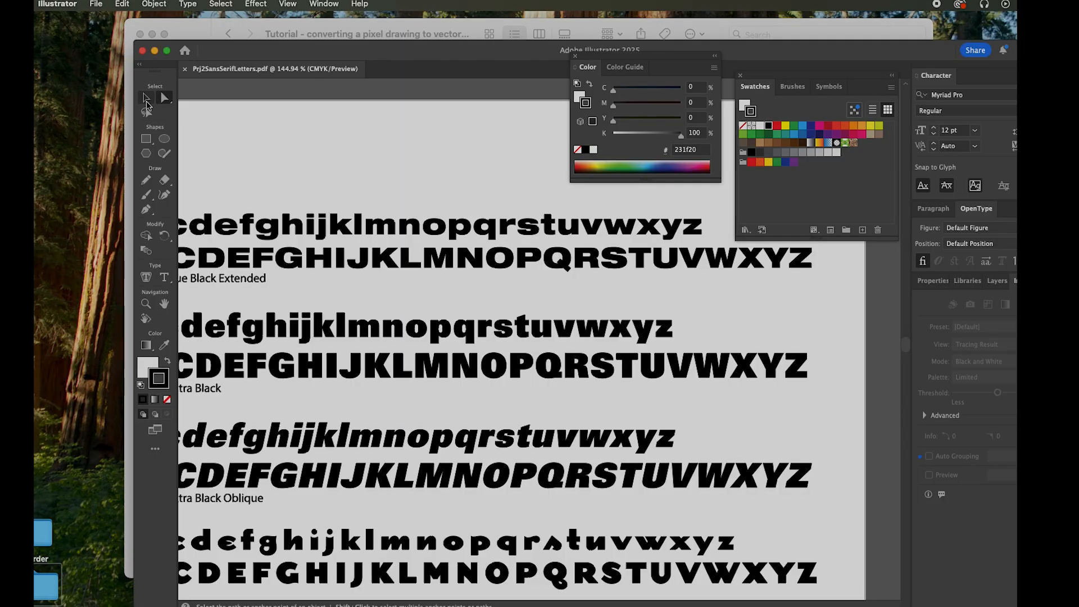
Copy the uppercase W from the upright Univers 85 Extra Black alphabet
{"action": "left_click", "coordinate": [147, 102]}
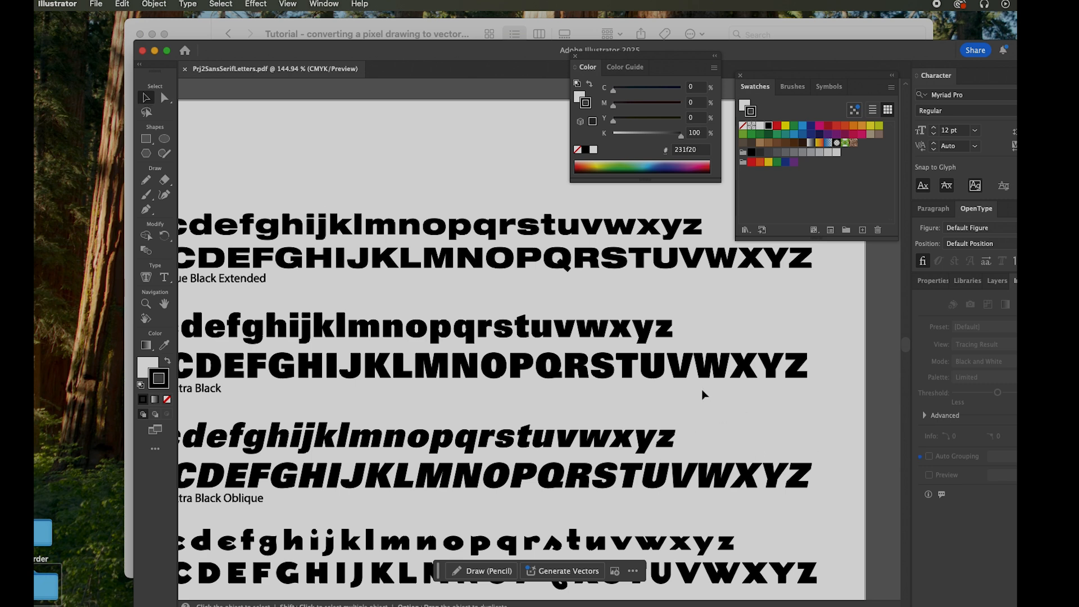
{"action": "left_click", "coordinate": [722, 378]}
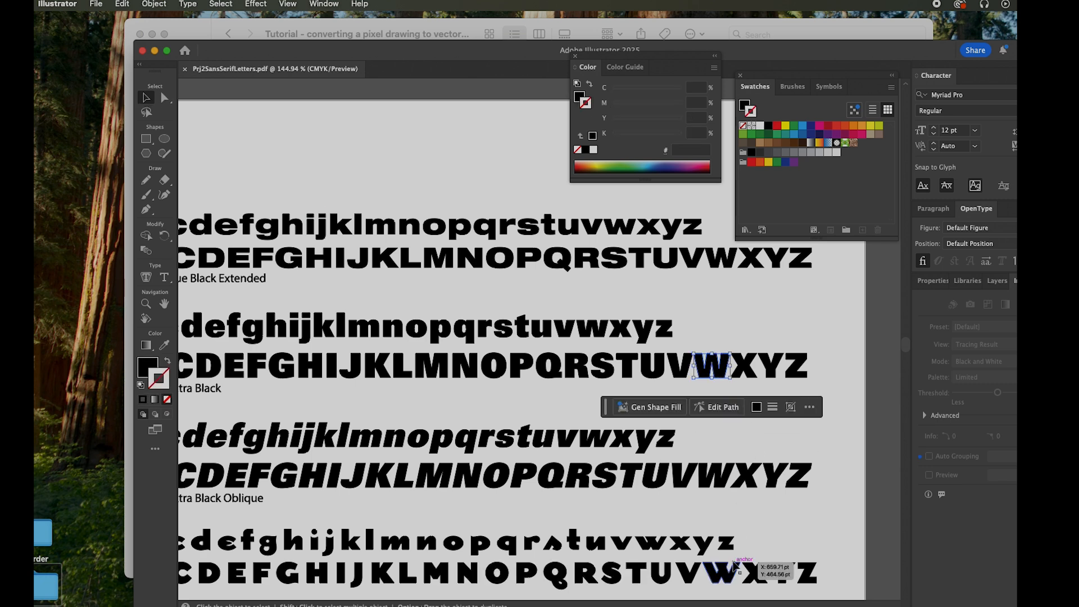
{"action": "left_click", "coordinate": [154, 4]}
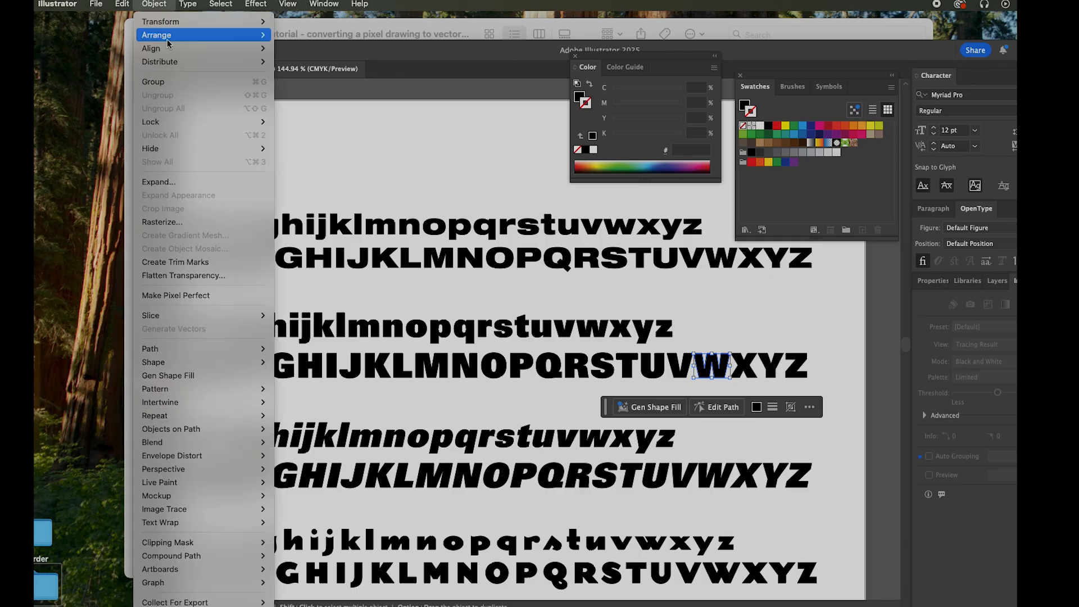
{"action": "mouse_move", "coordinate": [122, 5]}
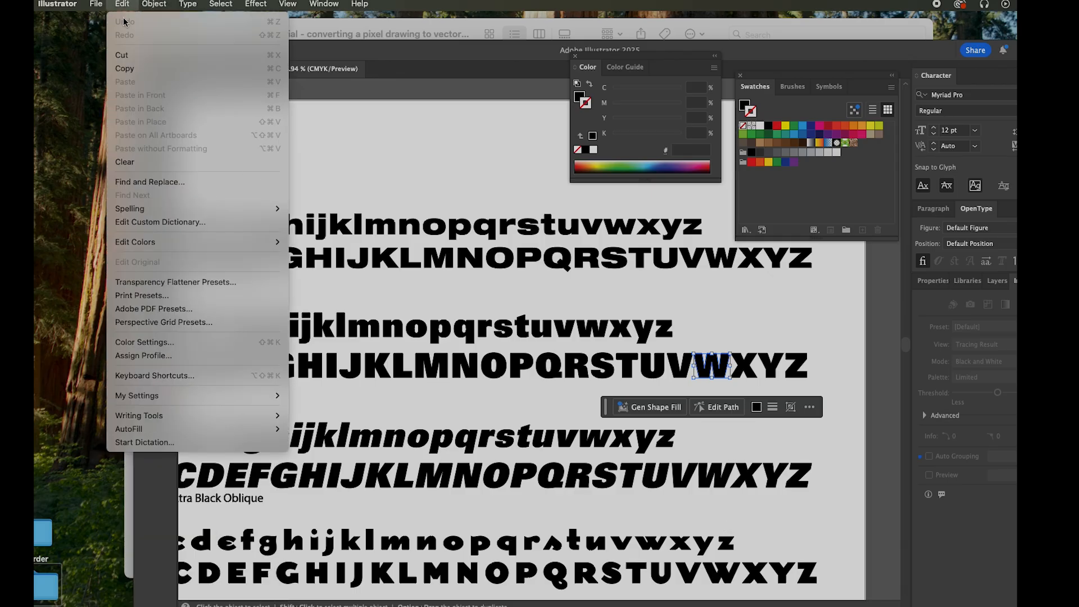
{"action": "left_click", "coordinate": [130, 68]}
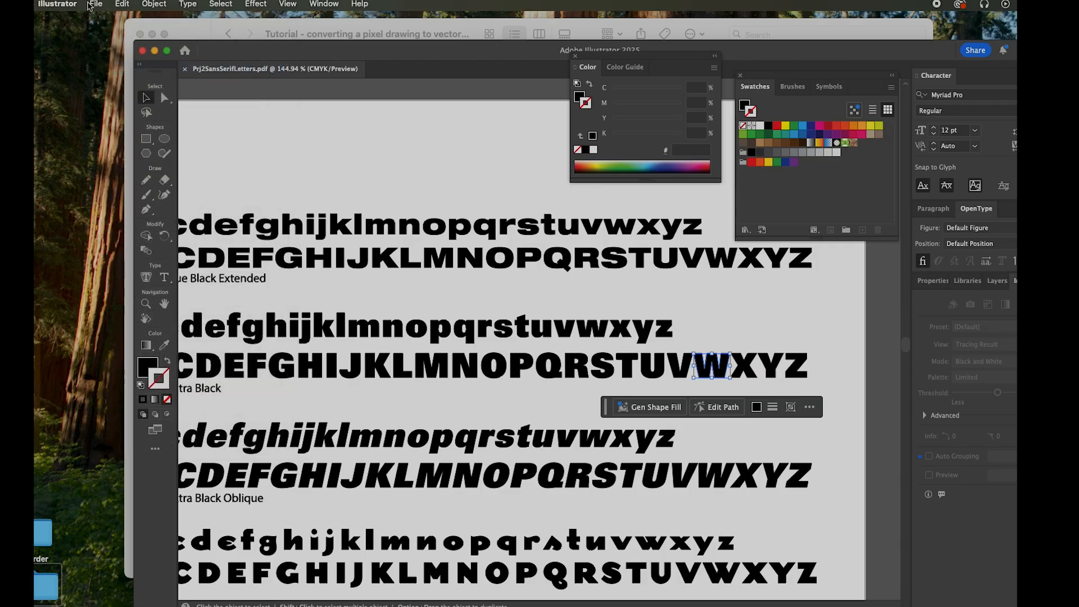
Create a new 8 × 10 in portrait document in CMYK Color with High (300 ppi) raster effects
{"action": "left_click", "coordinate": [90, 7]}
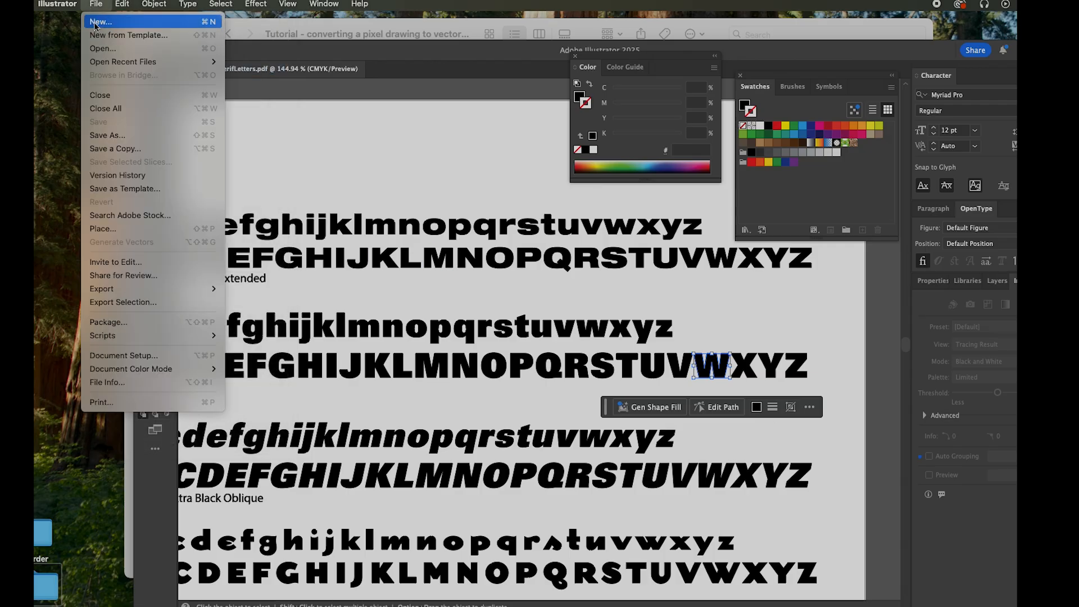
{"action": "left_click", "coordinate": [95, 23]}
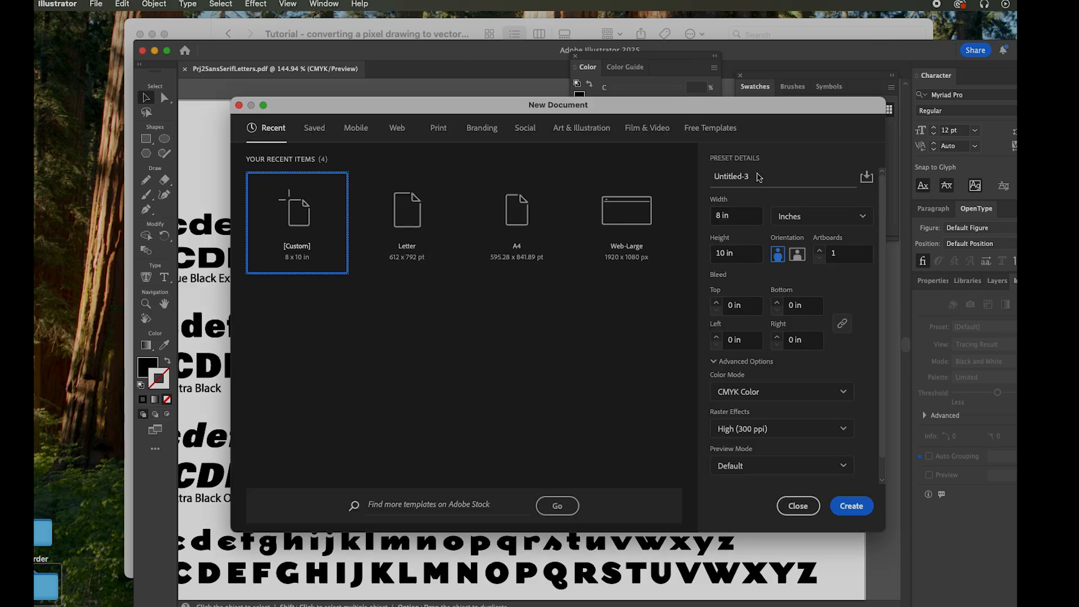
{"action": "left_click", "coordinate": [767, 394]}
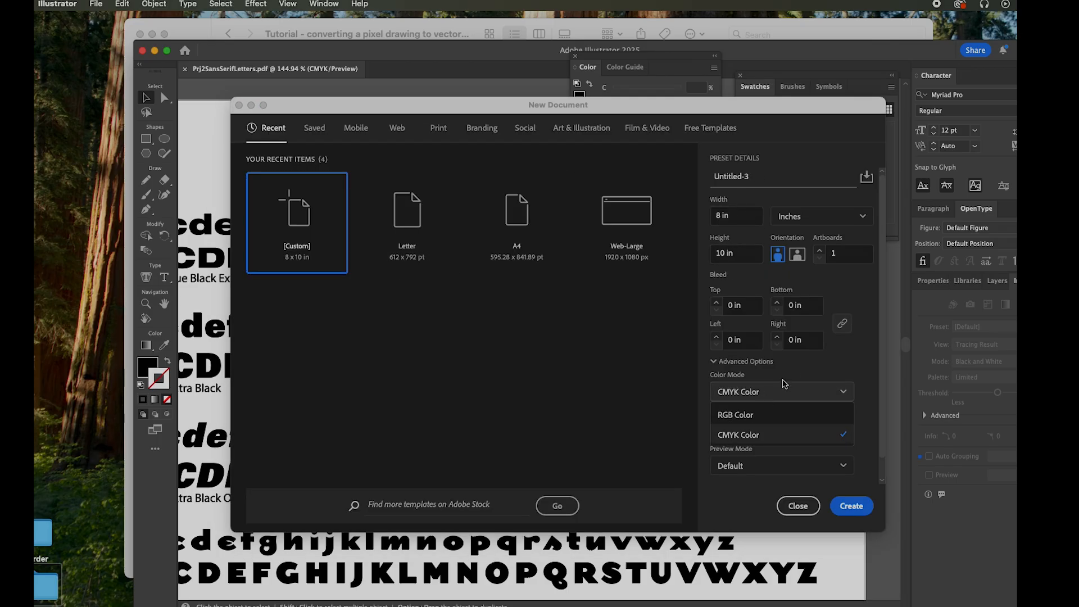
{"action": "left_click", "coordinate": [761, 436]}
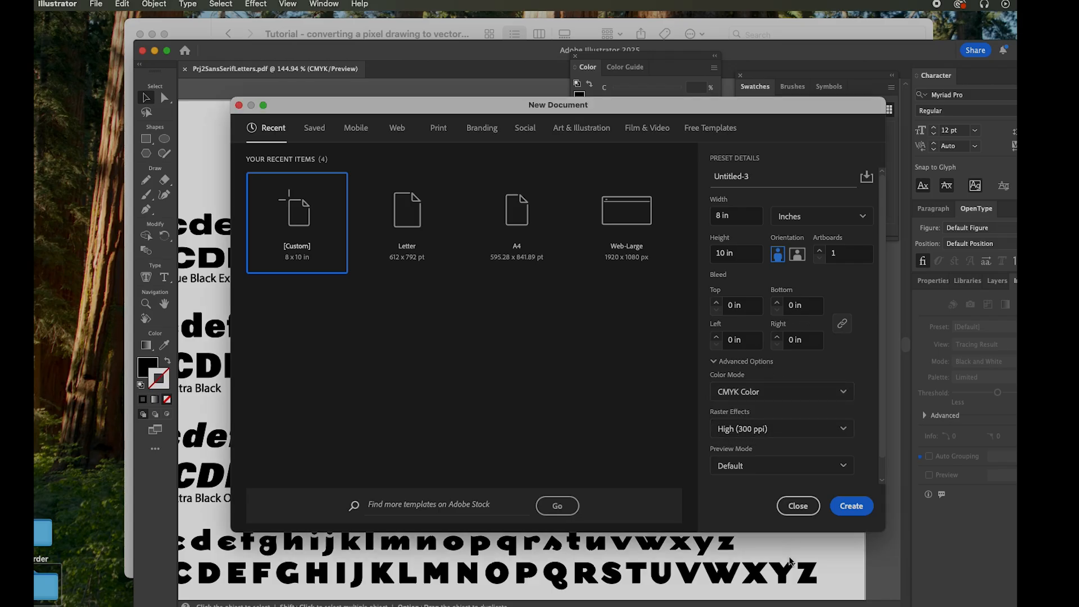
{"action": "left_click", "coordinate": [851, 506]}
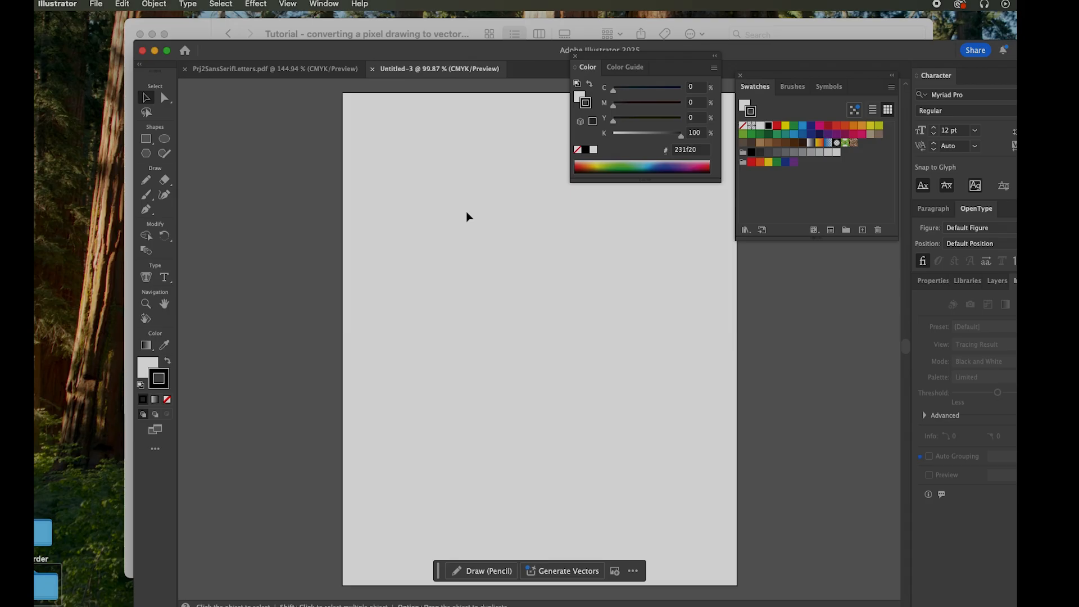
Paste the copied W into the new blank document
{"action": "left_click", "coordinate": [152, 5]}
{"action": "mouse_move", "coordinate": [115, 5]}
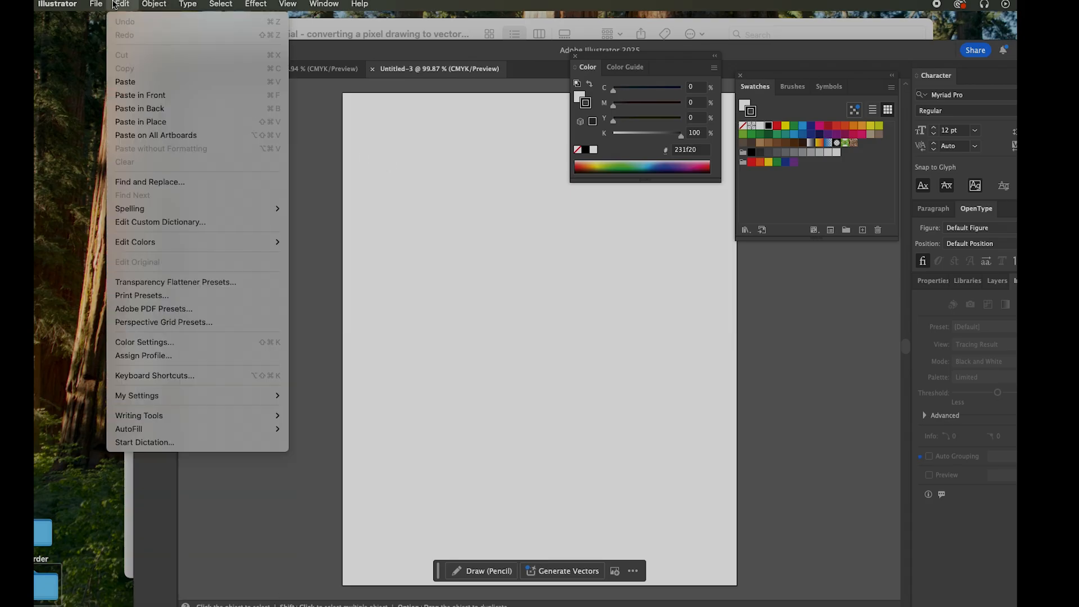
{"action": "left_click", "coordinate": [138, 82]}
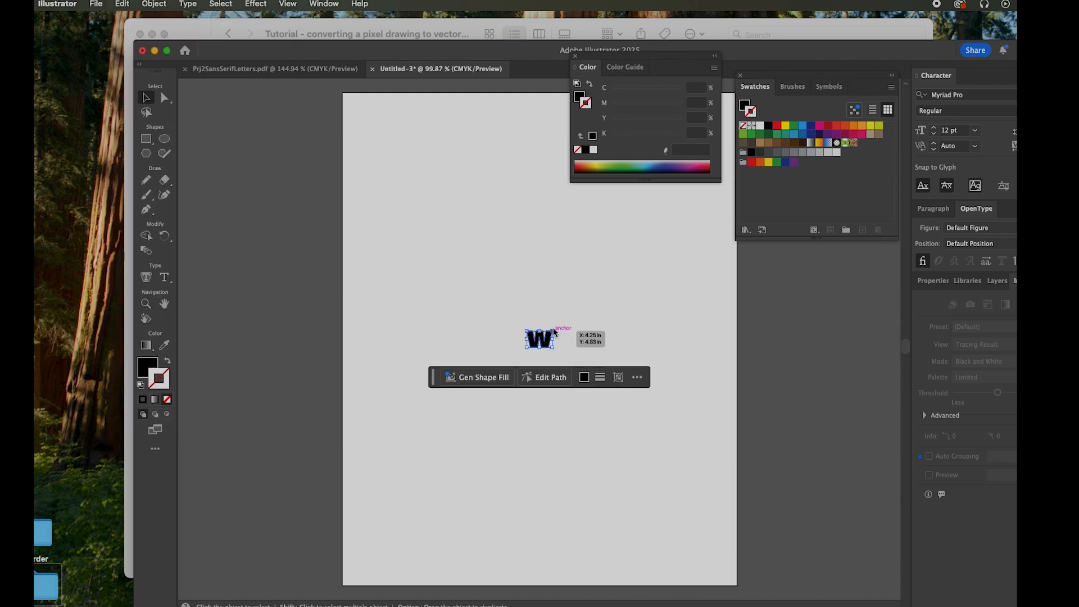
Enlarge the W proportionally to almost the full artboard width and centre it on the page
{"action": "left_click_drag", "start_coordinate": [555, 331], "coordinate": [707, 256]}
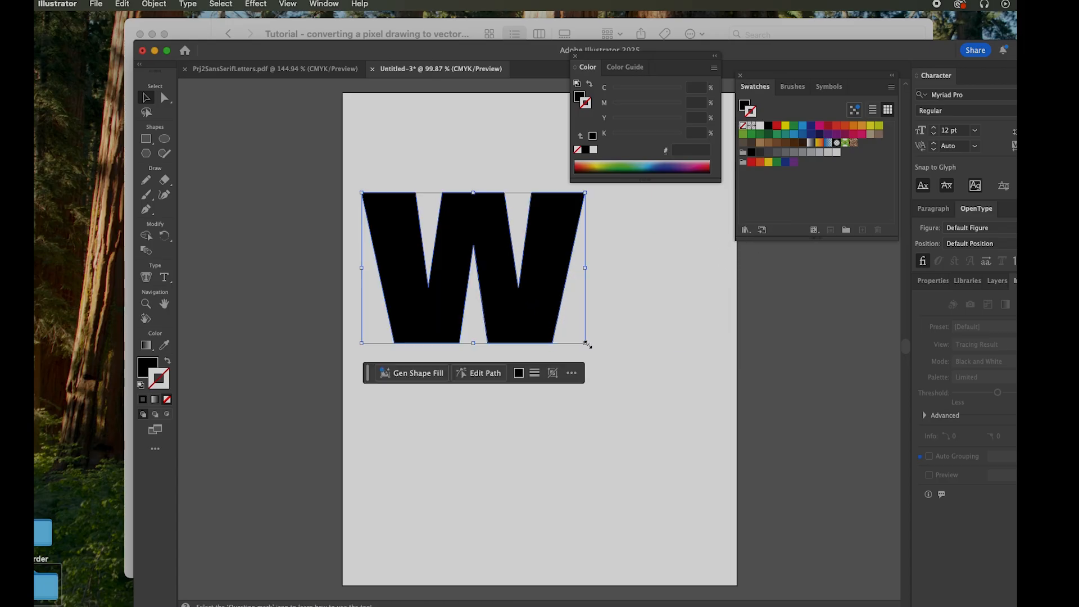
{"action": "left_click_drag", "start_coordinate": [586, 344], "coordinate": [731, 547]}
{"action": "left_click", "coordinate": [740, 534]}
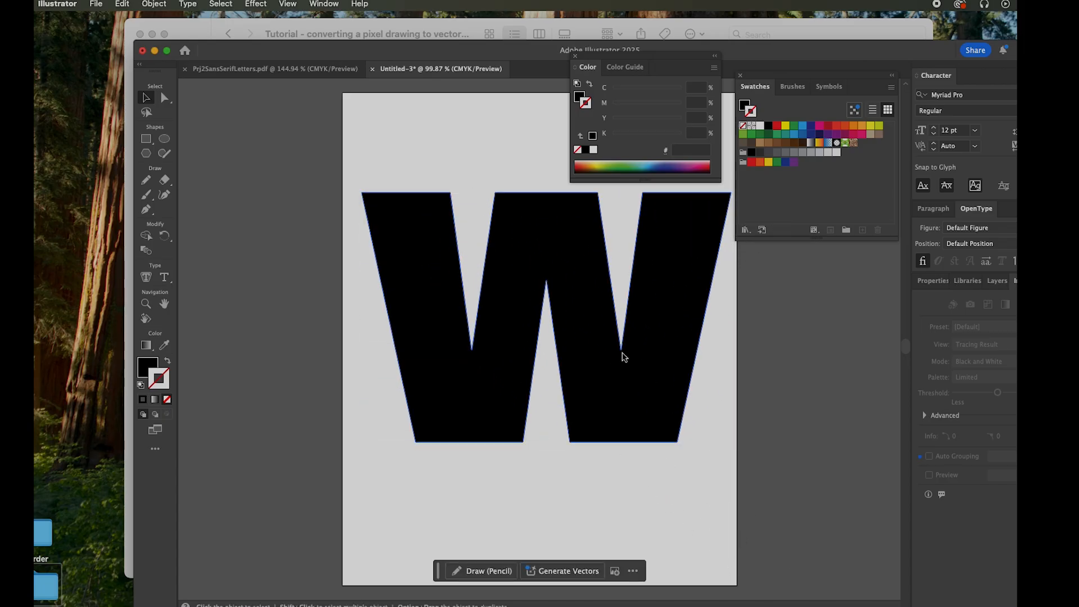
{"action": "left_click_drag", "start_coordinate": [599, 397], "coordinate": [587, 425]}
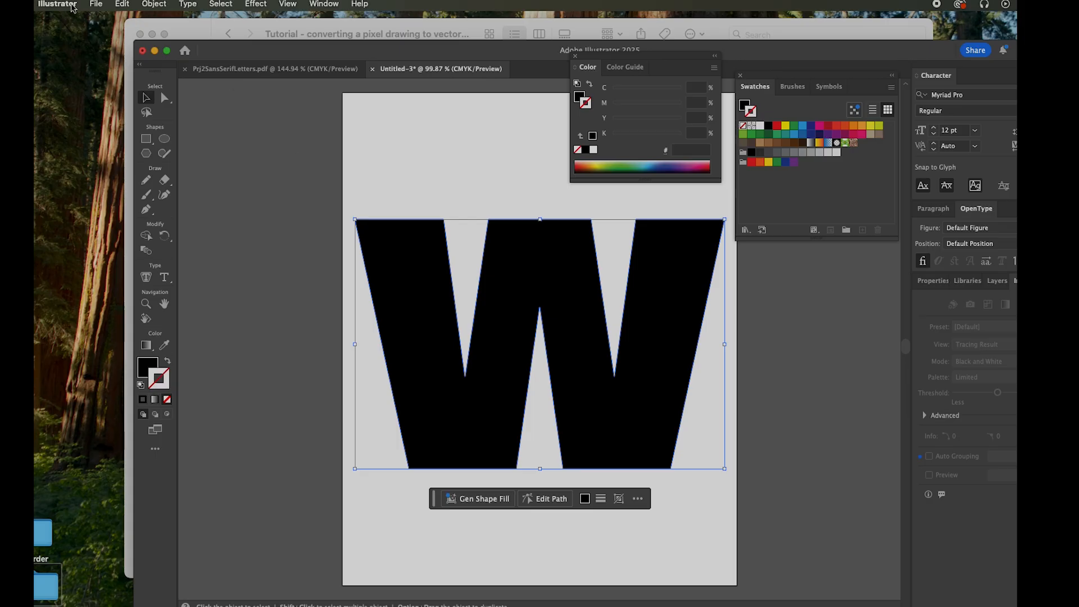
Change Artboard 1 to landscape orientation at 10 × 8 in and leave artboard editing
{"action": "left_click", "coordinate": [87, 5]}
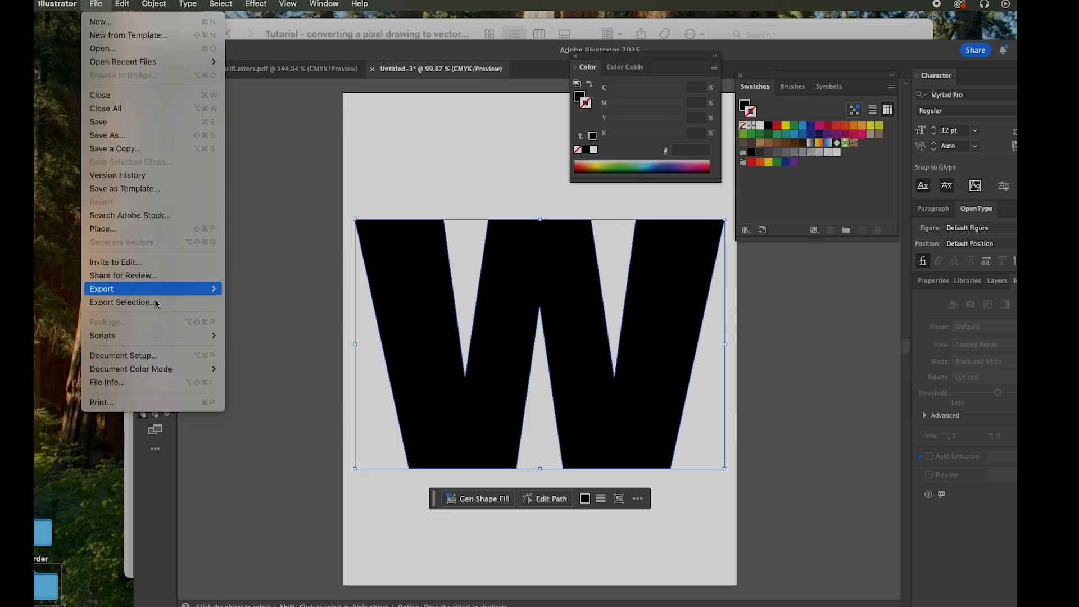
{"action": "left_click", "coordinate": [162, 354]}
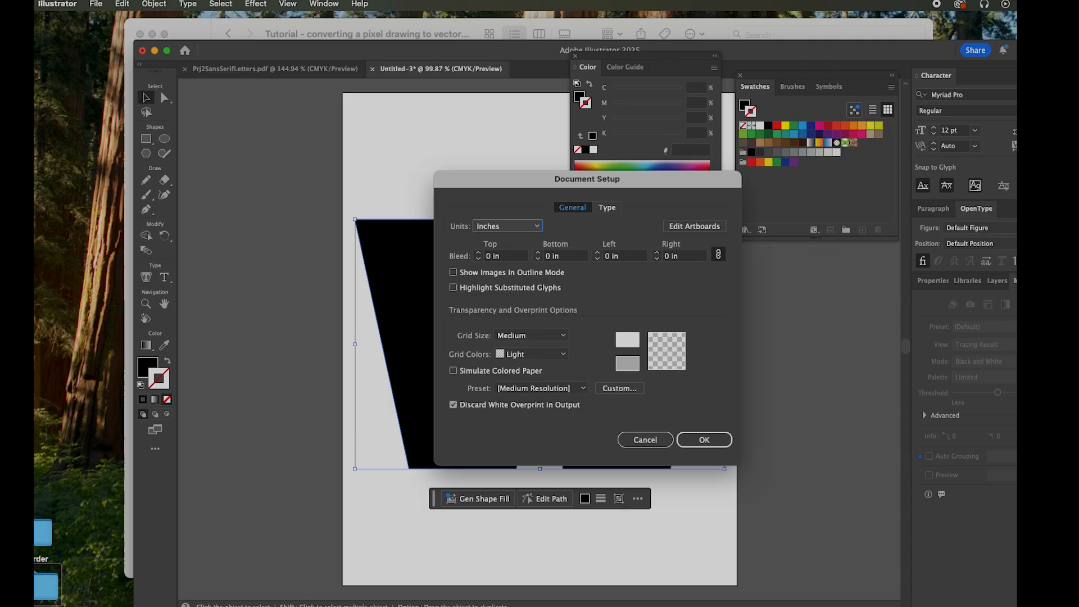
{"action": "left_click", "coordinate": [695, 225]}
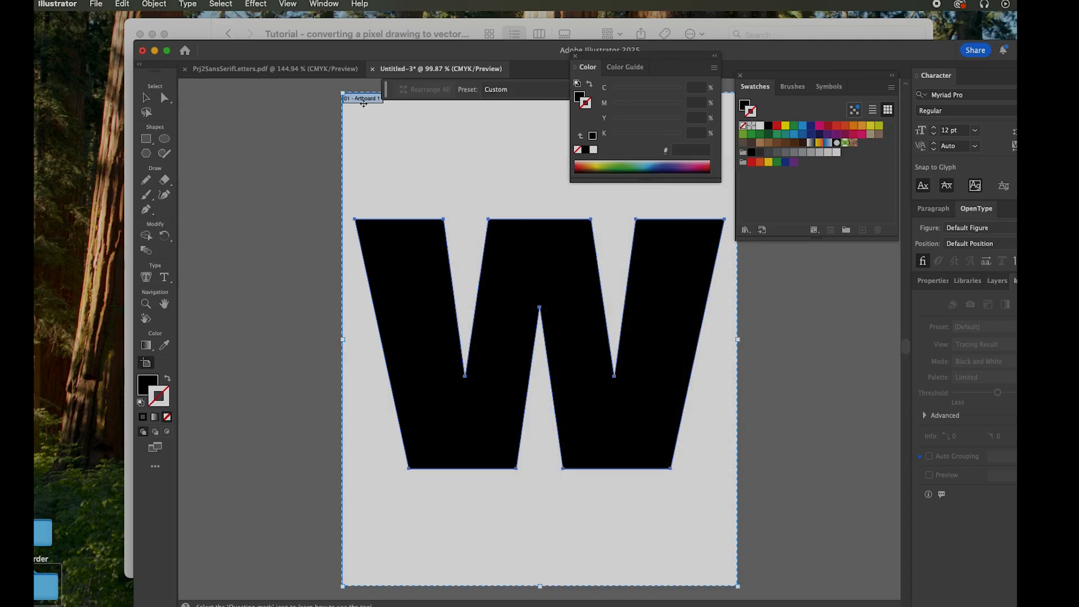
{"action": "double_click", "coordinate": [365, 99]}
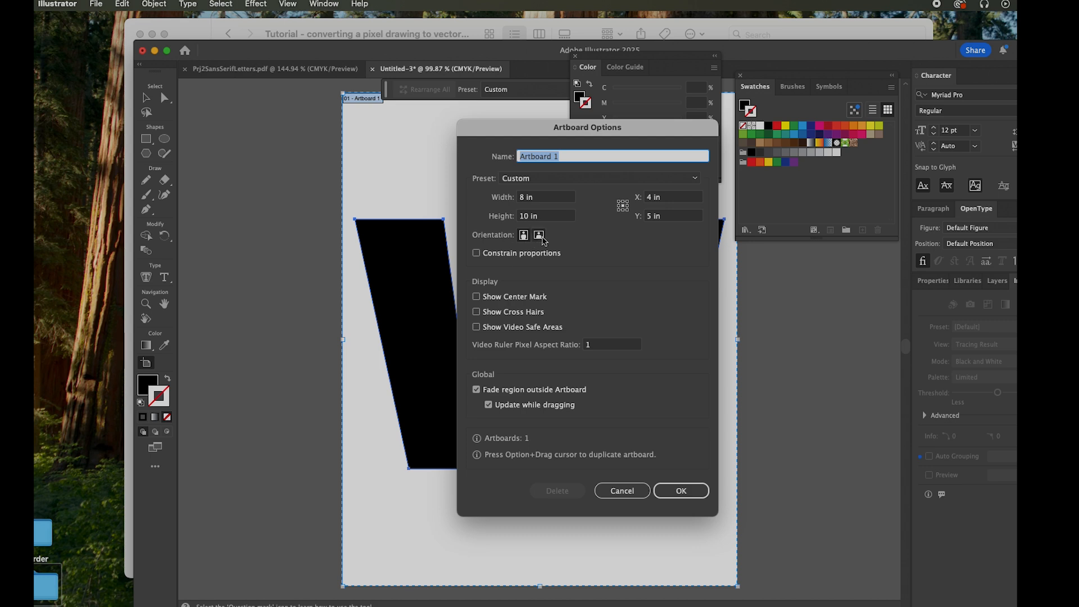
{"action": "left_click", "coordinate": [539, 235]}
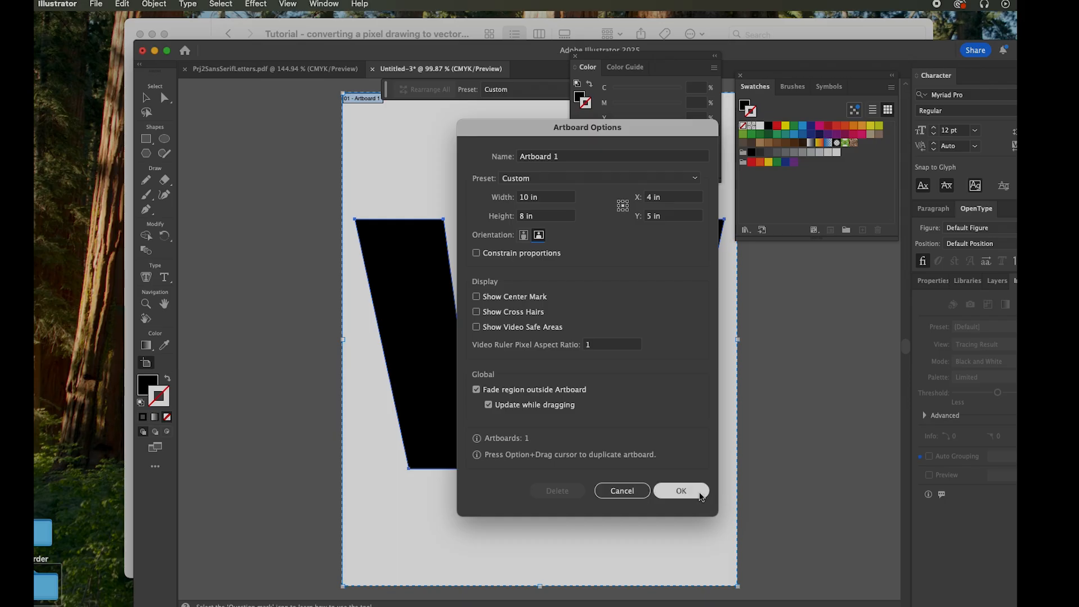
{"action": "left_click", "coordinate": [688, 492]}
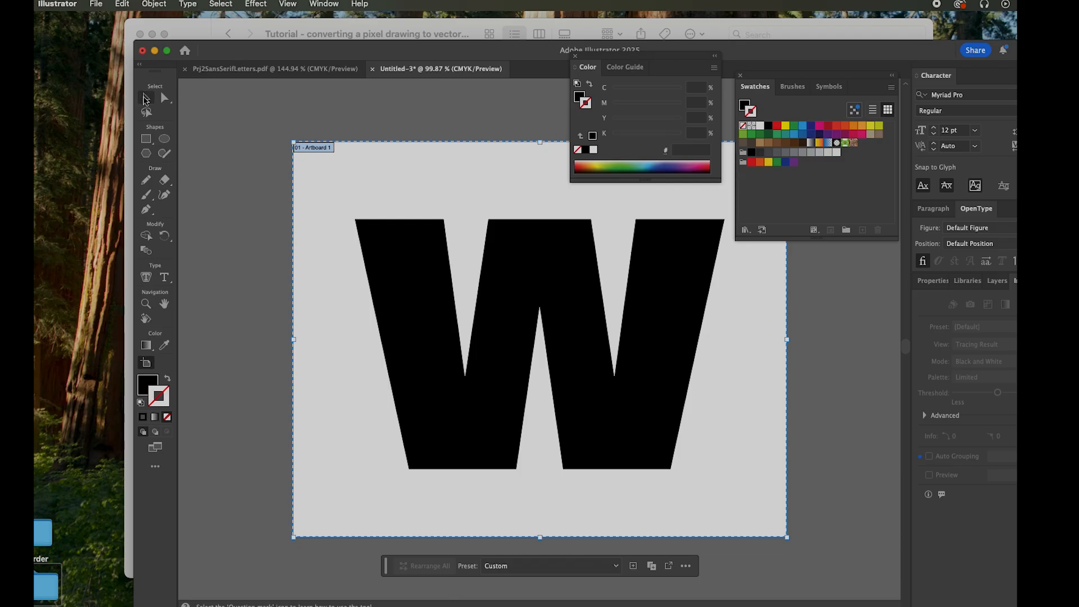
{"action": "left_click", "coordinate": [147, 99]}
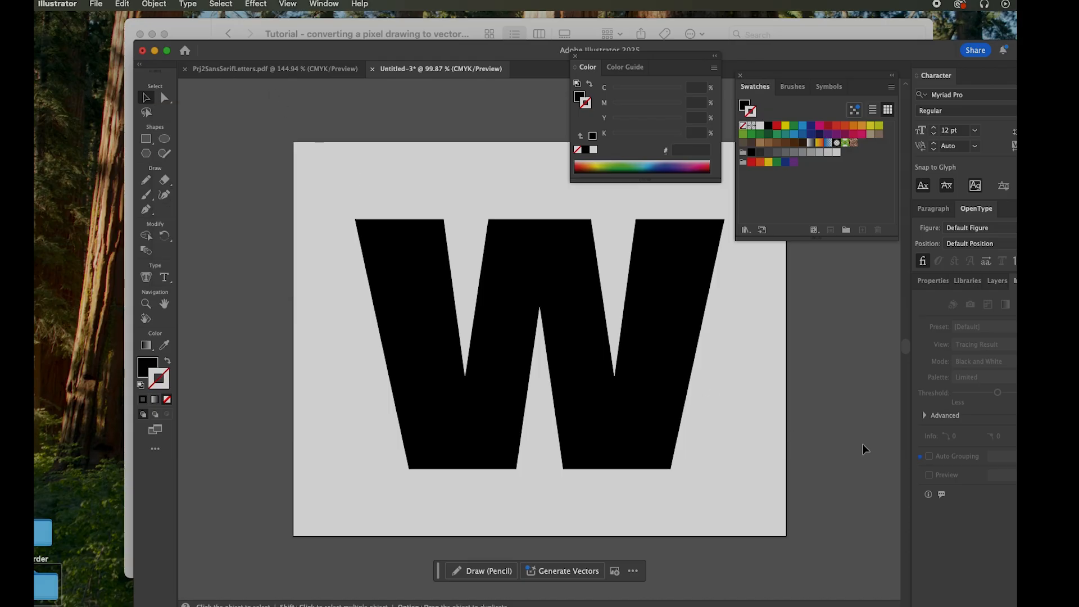
Copy the W and scale it down slightly in proportion from its upper-left corner
{"action": "left_click", "coordinate": [651, 432]}
{"action": "key", "text": "super+c"}
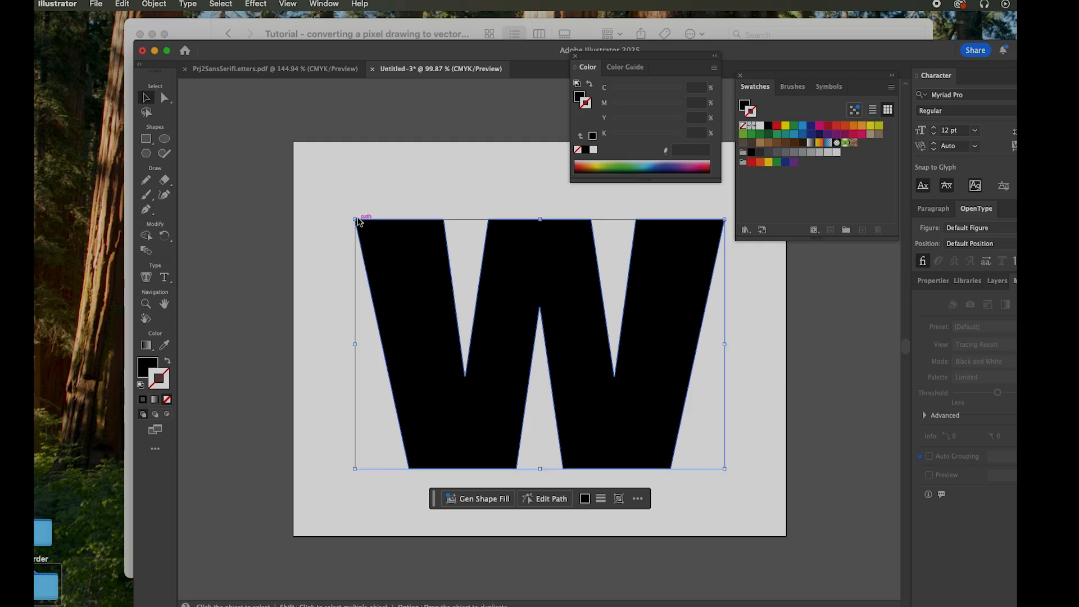
{"action": "left_click_drag", "start_coordinate": [357, 219], "coordinate": [294, 233]}
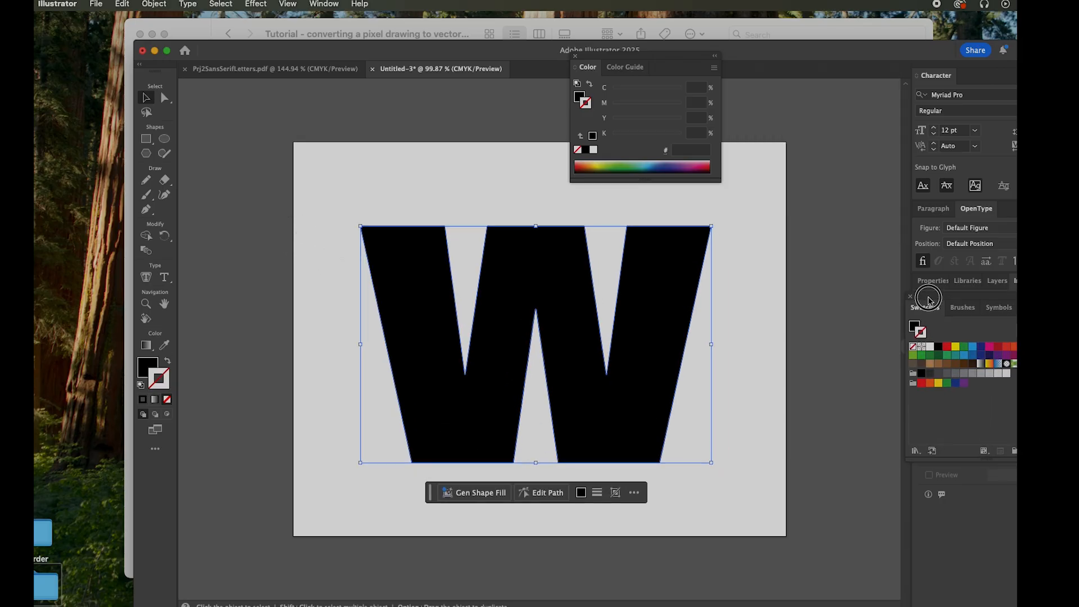
Dock the floating Color and Swatches panels with the Character and Properties panels
{"action": "left_click_drag", "start_coordinate": [929, 301], "coordinate": [931, 277]}
{"action": "left_click_drag", "start_coordinate": [608, 63], "coordinate": [930, 276]}
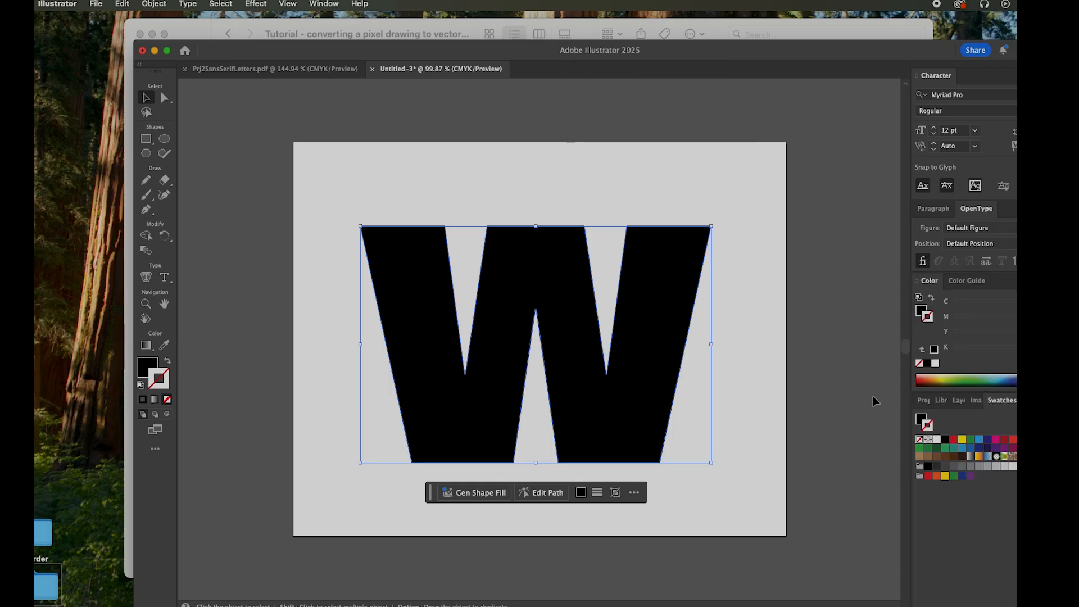
Show the rulers and place guides around the W: horizontal at about 1.5 and 6.5 in, vertical at about 1.5 and 8.5 in
{"action": "left_click", "coordinate": [323, 4]}
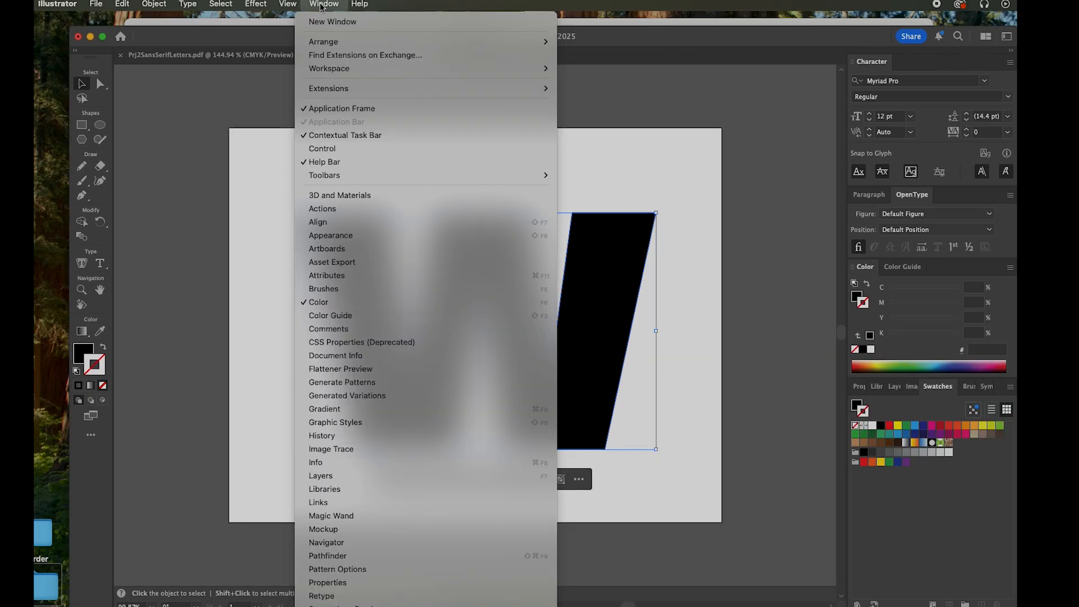
{"action": "mouse_move", "coordinate": [296, 7]}
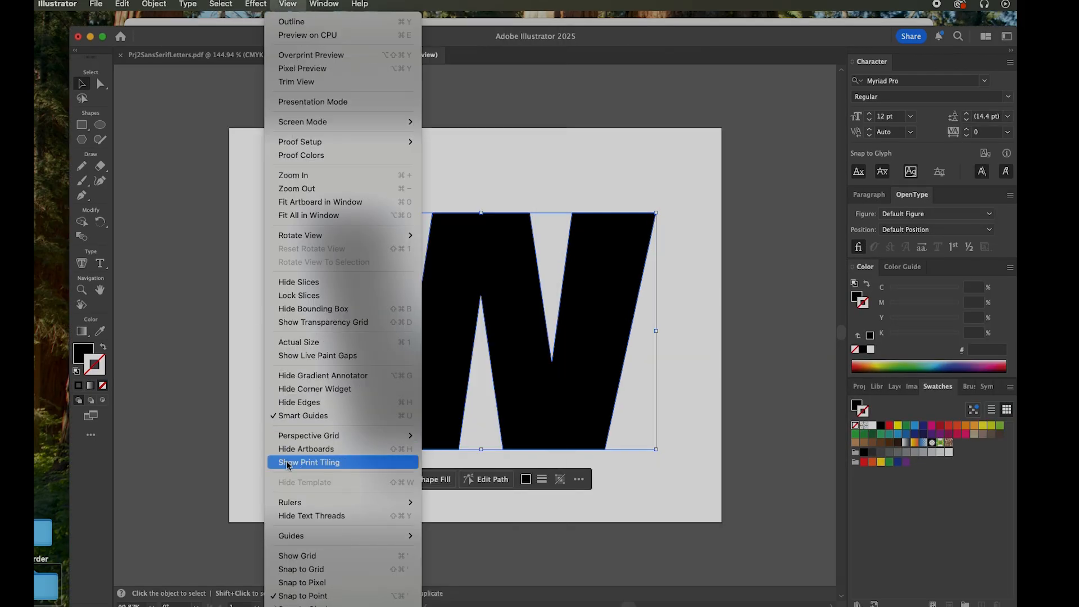
{"action": "mouse_move", "coordinate": [304, 505]}
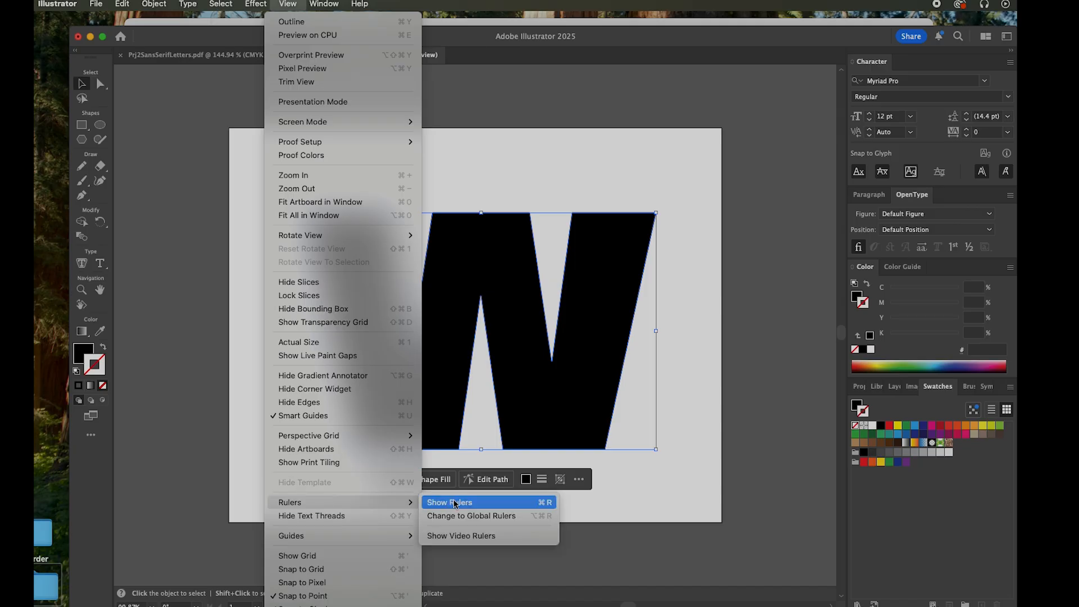
{"action": "left_click", "coordinate": [456, 503]}
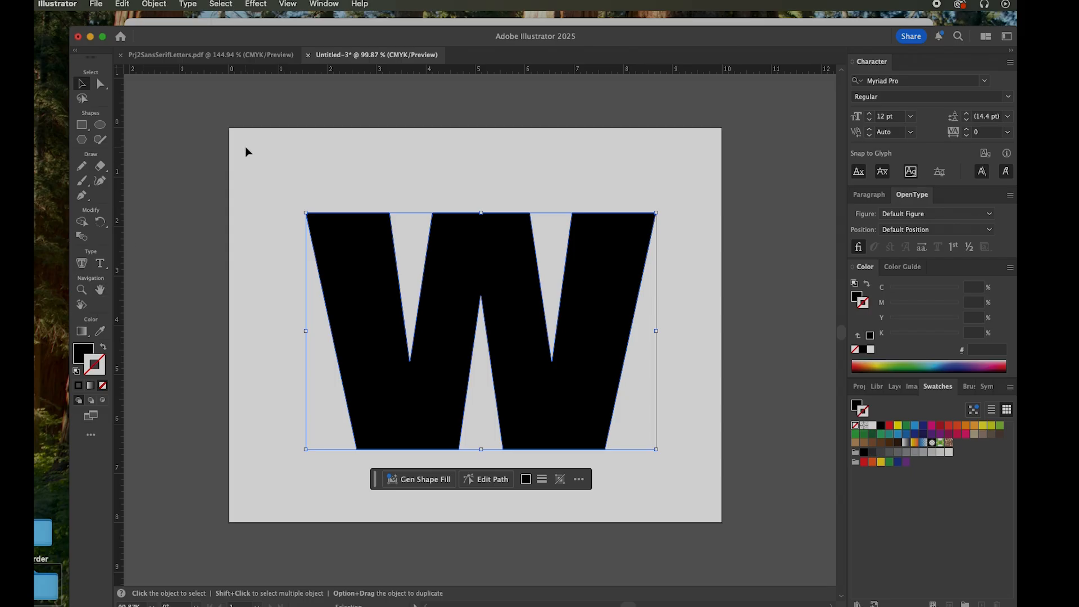
{"action": "left_click", "coordinate": [264, 72]}
{"action": "left_click_drag", "start_coordinate": [264, 72], "coordinate": [266, 203]}
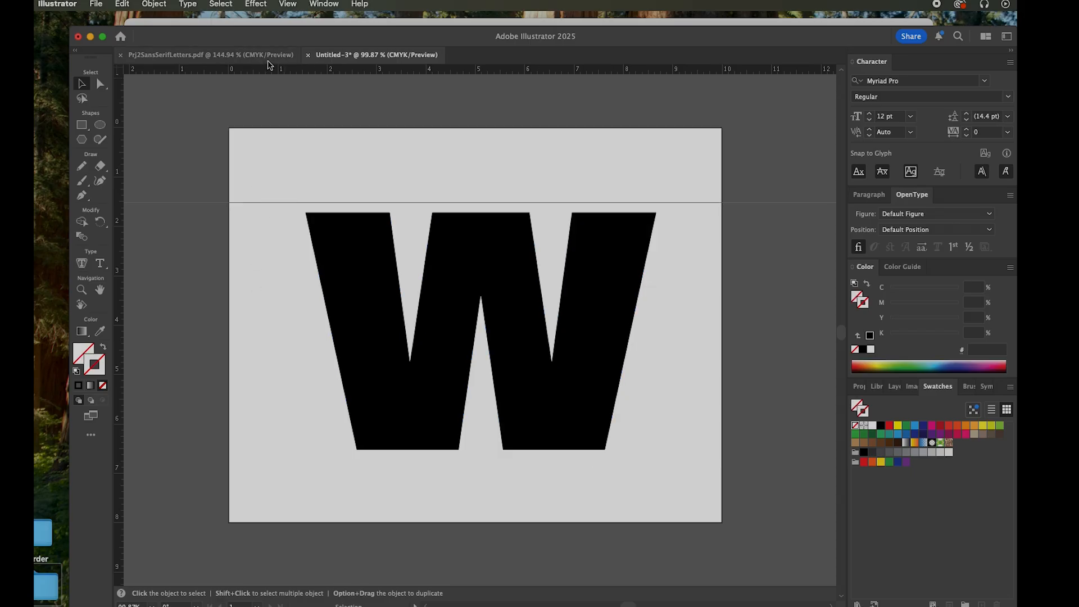
{"action": "left_click_drag", "start_coordinate": [273, 71], "coordinate": [375, 450]}
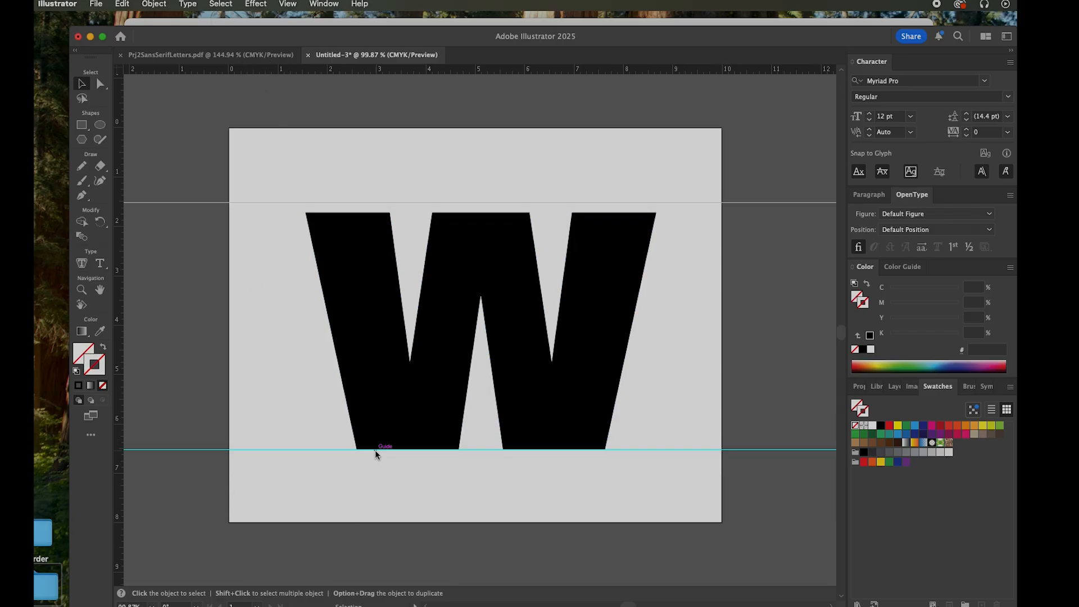
{"action": "left_click_drag", "start_coordinate": [119, 309], "coordinate": [303, 310]}
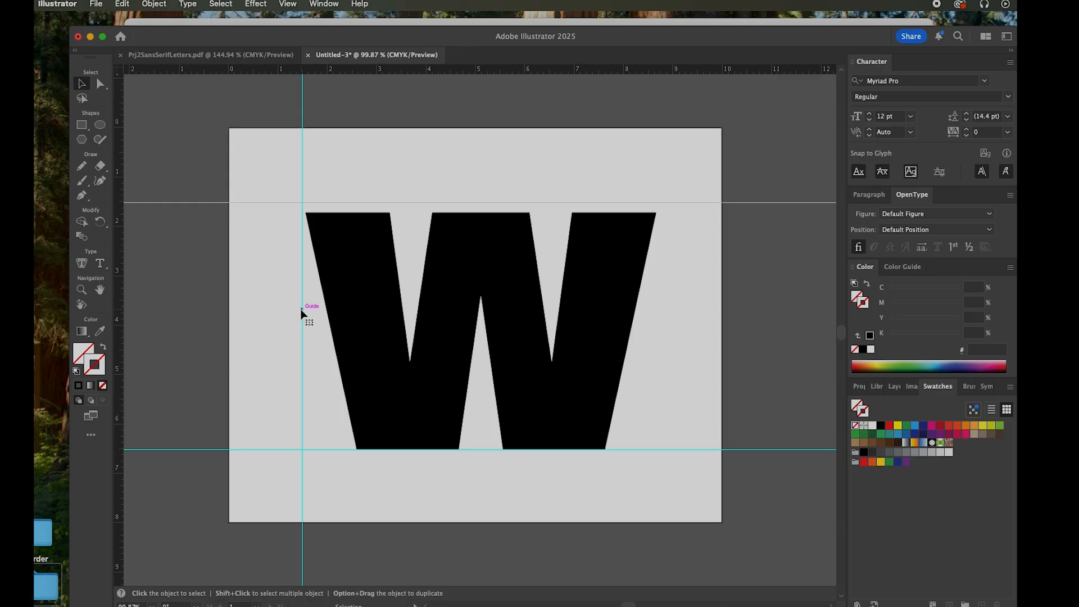
{"action": "left_click_drag", "start_coordinate": [119, 316], "coordinate": [647, 344]}
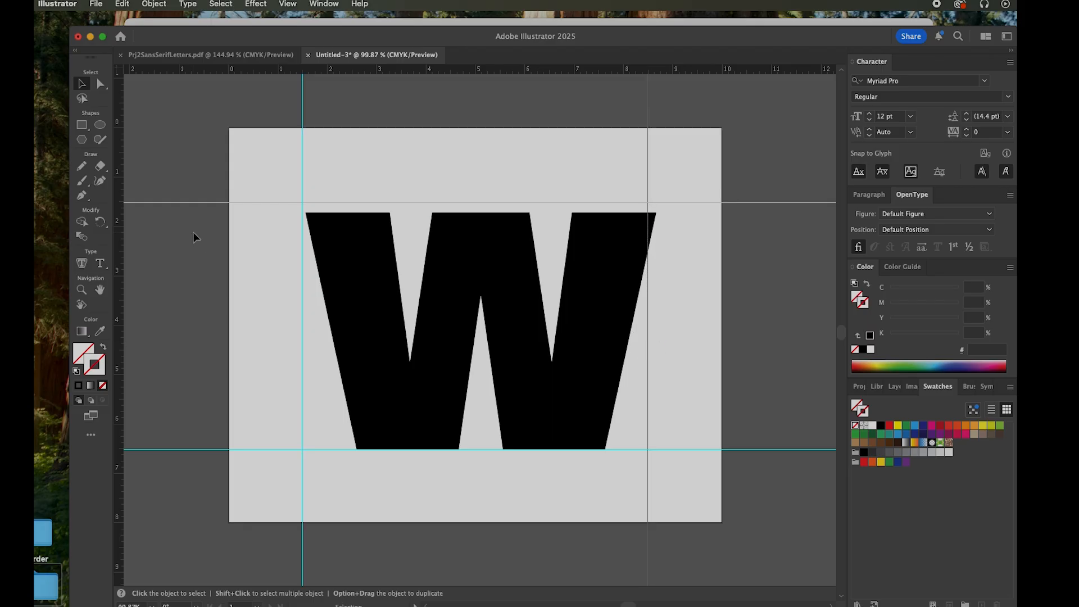
Nudge the W slightly up and to the left until it is centred between the four guides, leaving it deselected
{"action": "left_click", "coordinate": [352, 366]}
{"action": "left_click", "coordinate": [369, 321]}
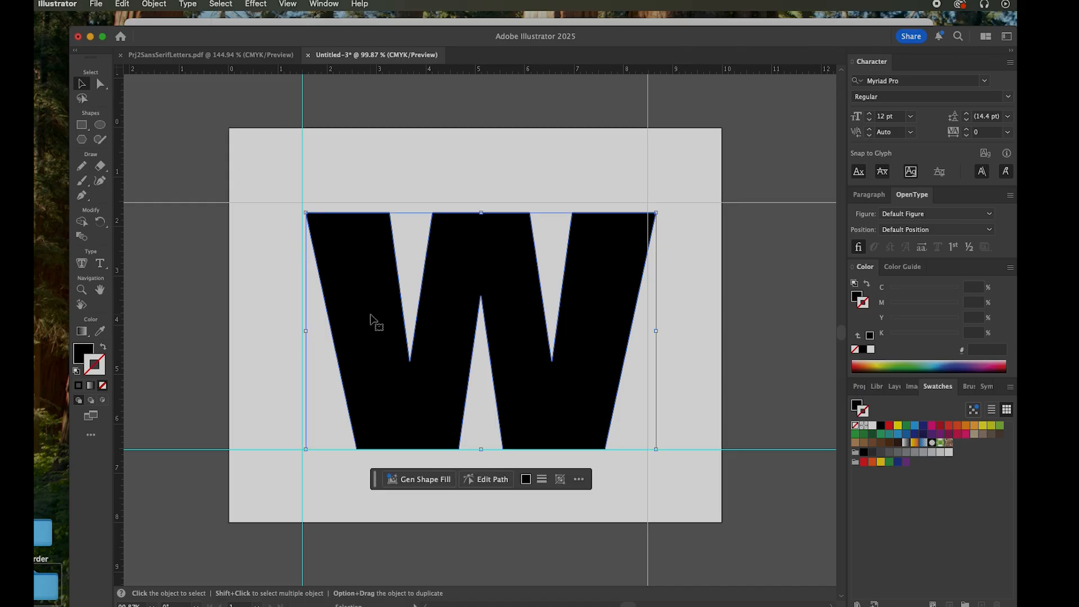
{"action": "key", "text": "Up"}
{"action": "key", "text": "Up"}
{"action": "key", "text": "Up"}
{"action": "key", "text": "Up"}
{"action": "key", "text": "Up"}
{"action": "key", "text": "Up"}
{"action": "key", "text": "Up"}
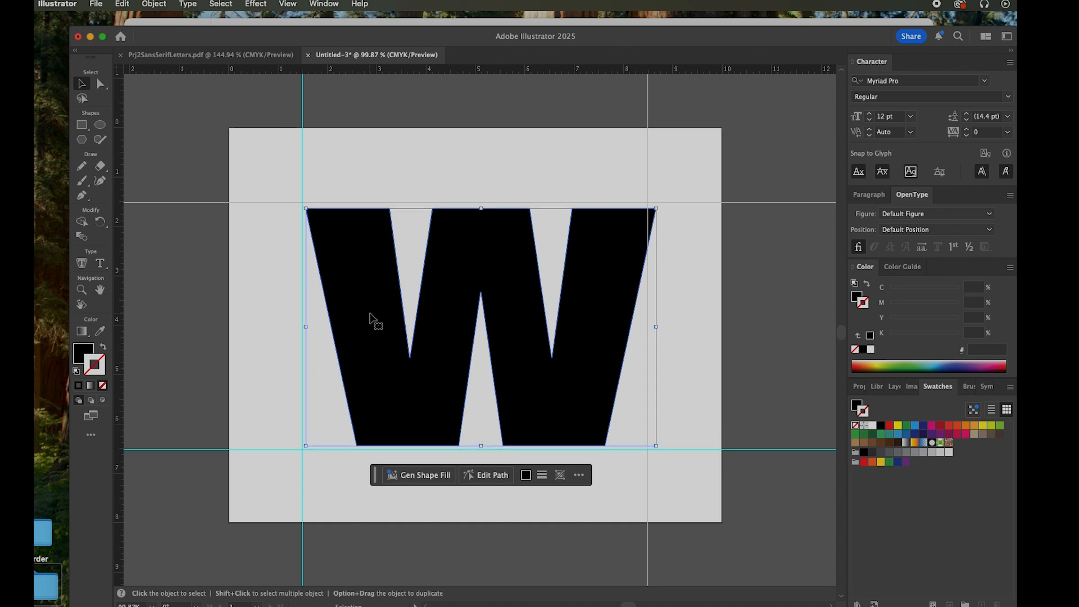
{"action": "key", "text": "Left"}
{"action": "key", "text": "Left"}
{"action": "key", "text": "Left"}
{"action": "key", "text": "Left"}
{"action": "key", "text": "Left"}
{"action": "key", "text": "Left"}
{"action": "key", "text": "Left"}
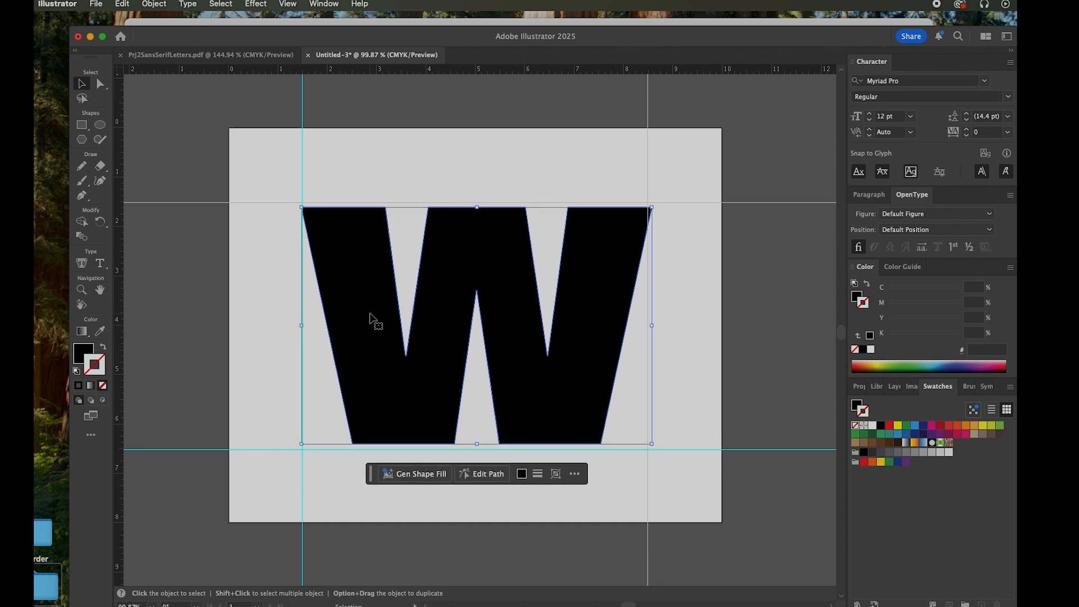
{"action": "key", "text": "Left"}
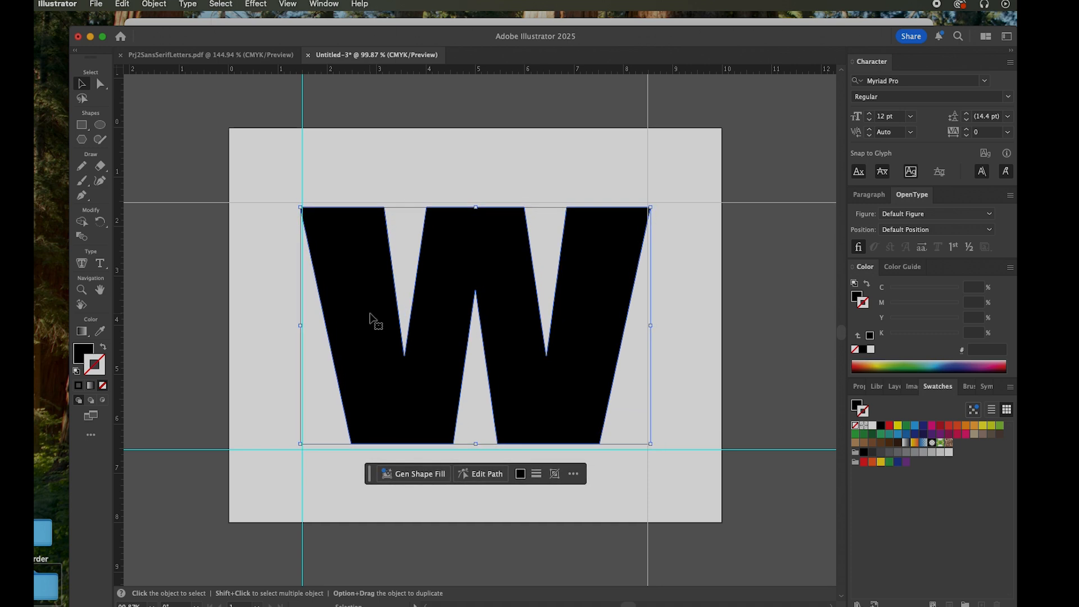
{"action": "key", "text": "Left"}
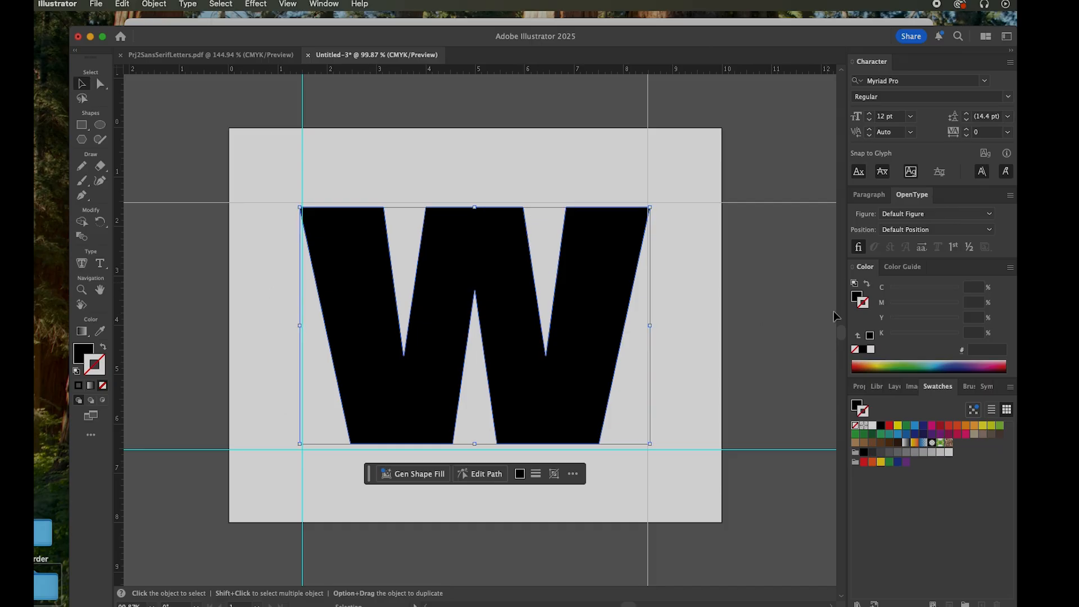
{"action": "left_click", "coordinate": [775, 315]}
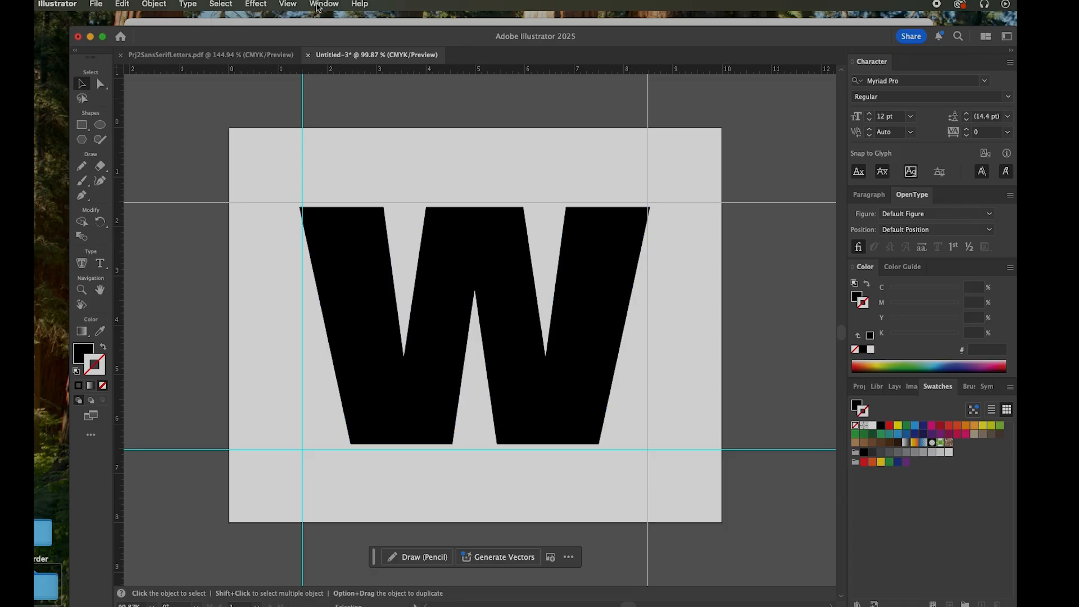
Switch the workspace to Essentials Classic
{"action": "left_click", "coordinate": [318, 4]}
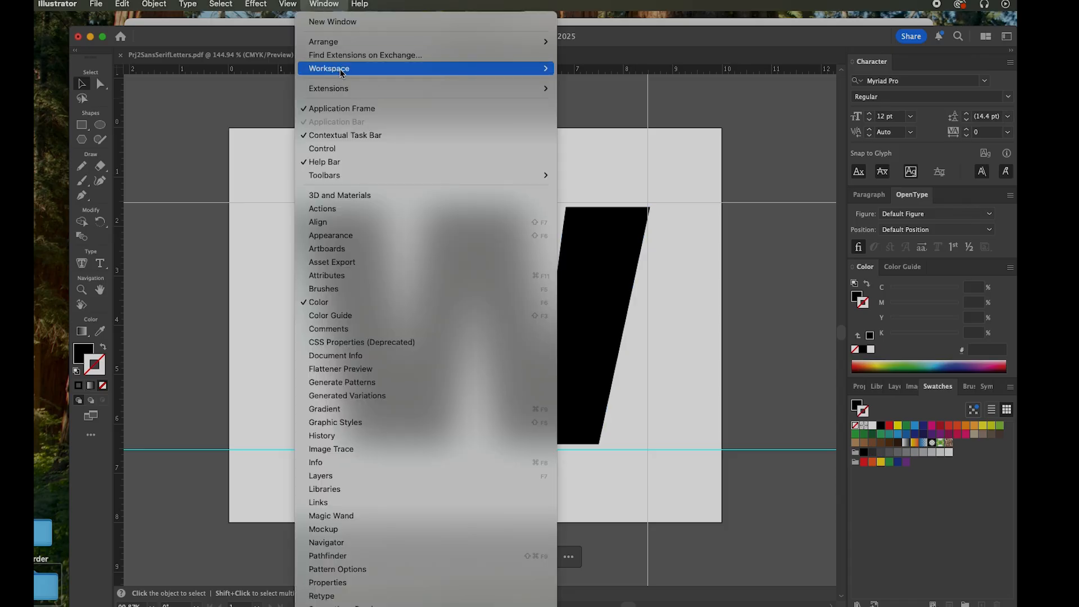
{"action": "mouse_move", "coordinate": [338, 70]}
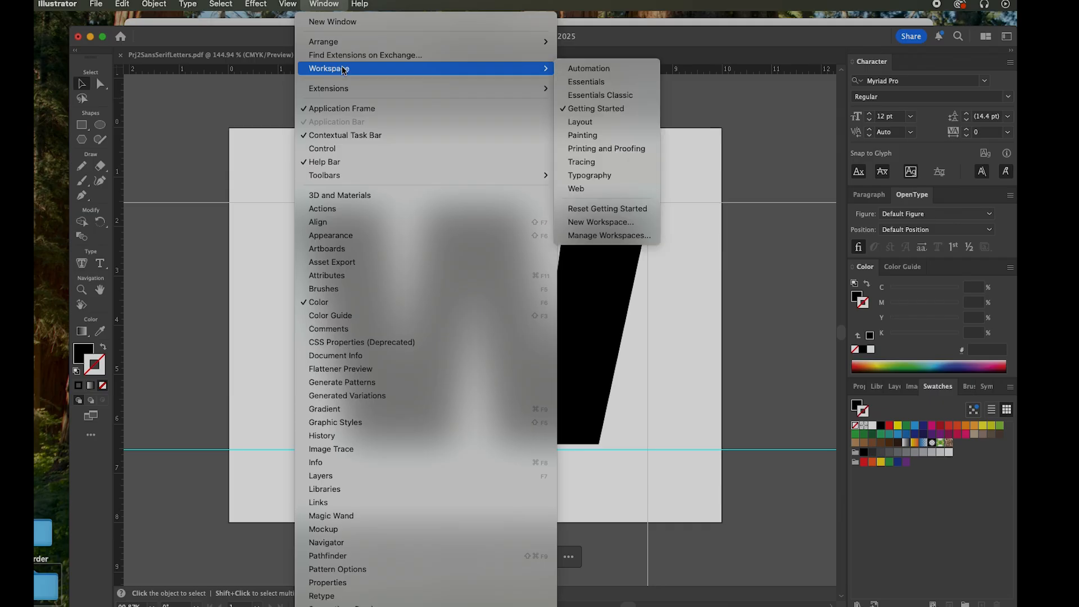
{"action": "left_click", "coordinate": [601, 95]}
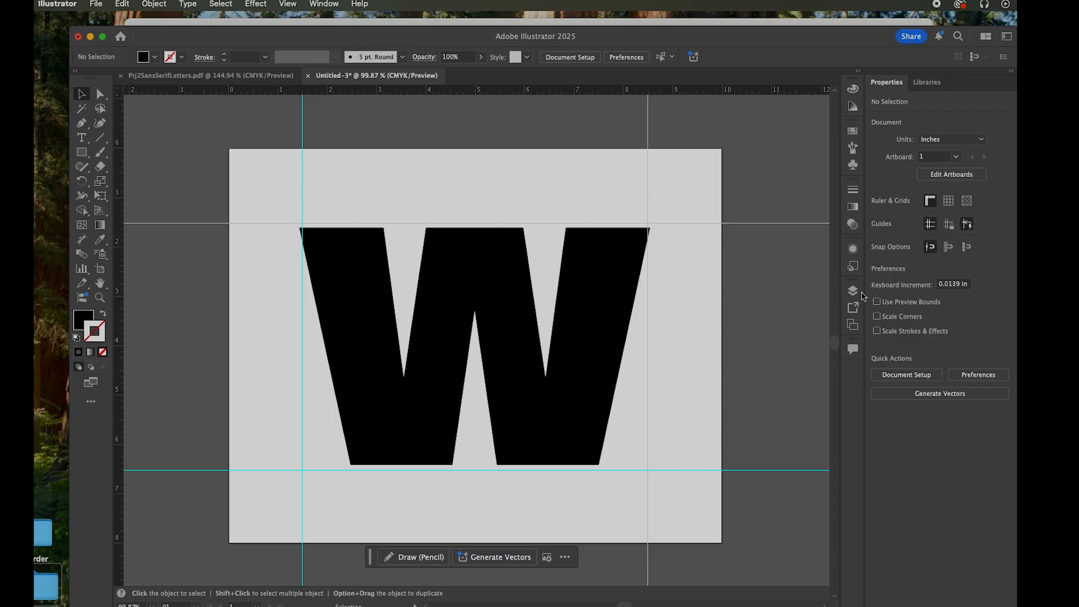
Lock Layer 1 holding the W and create a new layer above it
{"action": "left_click", "coordinate": [854, 291]}
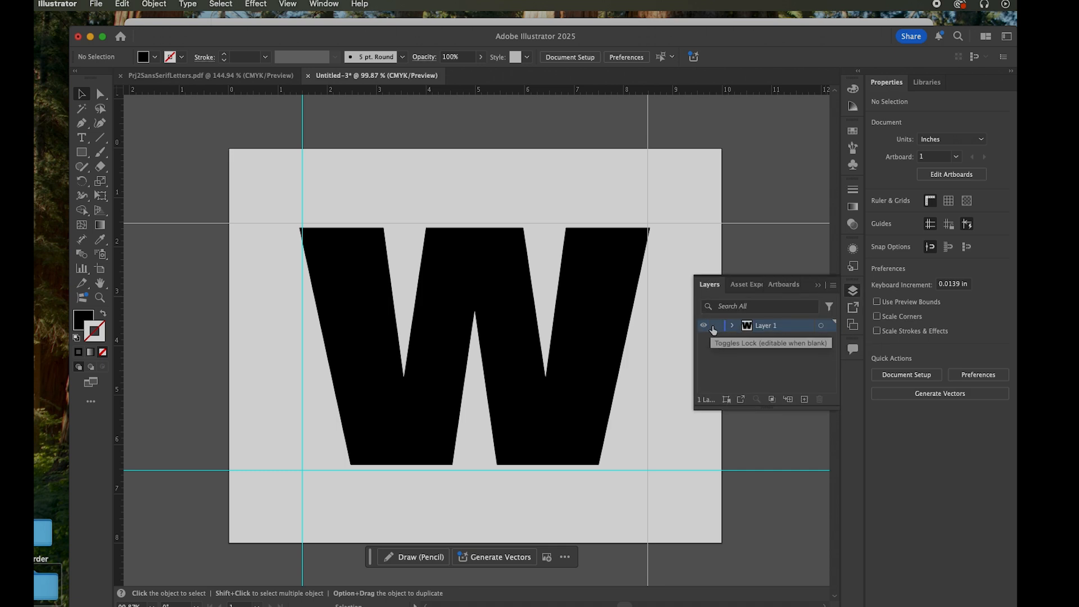
{"action": "left_click", "coordinate": [717, 326]}
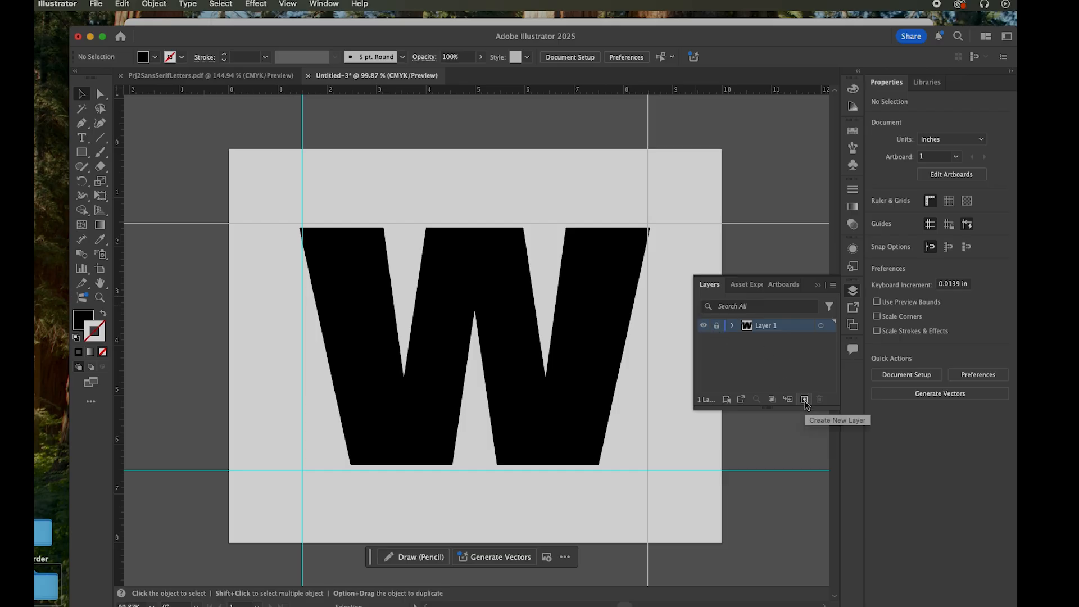
{"action": "left_click", "coordinate": [805, 399]}
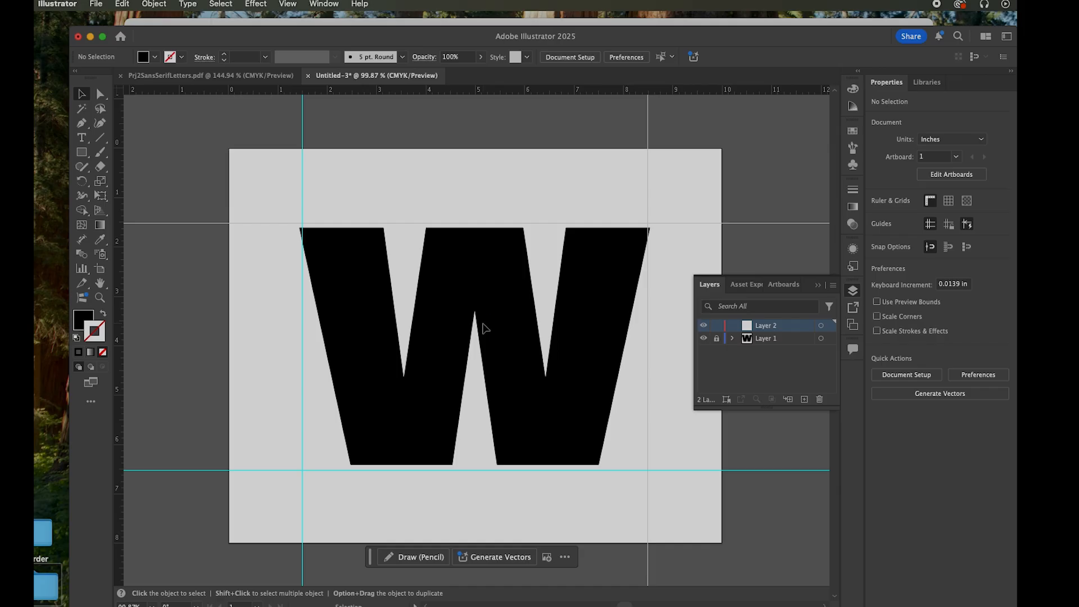
Hide Layer 1 and place Gorillaz-logo.jpg from the Finder folder onto the artboard in Layer 2
{"action": "key", "text": "super+Tab"}
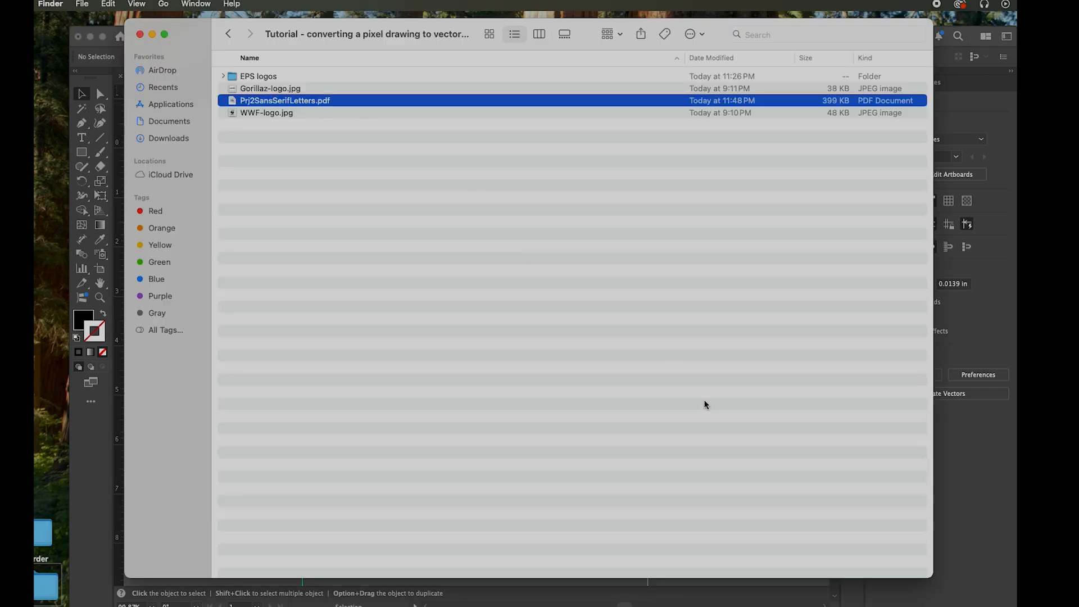
{"action": "left_click", "coordinate": [274, 90]}
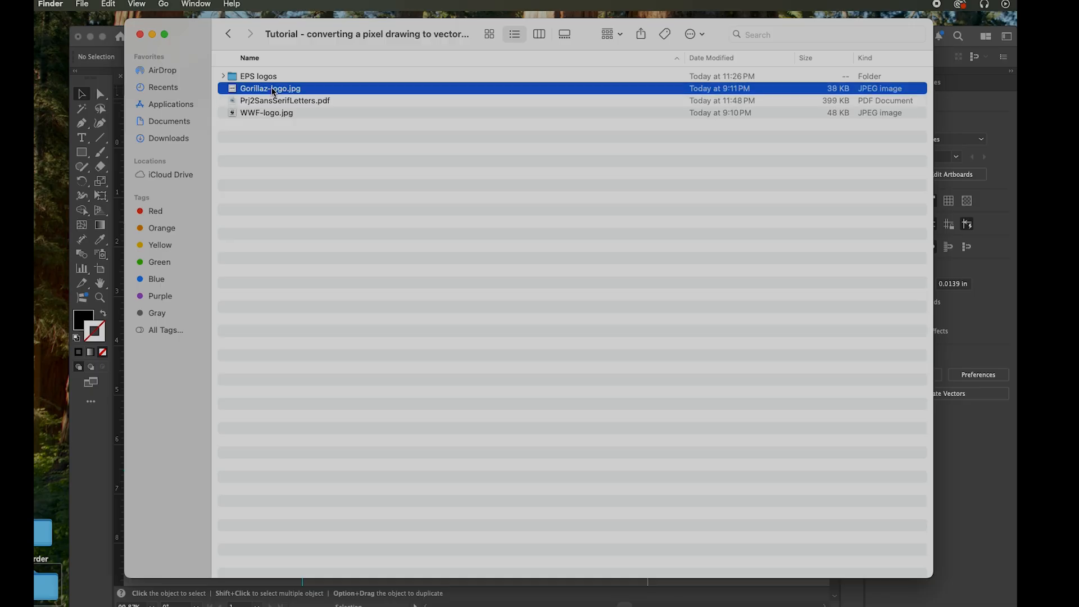
{"action": "left_click_drag", "start_coordinate": [301, 25], "coordinate": [241, 211]}
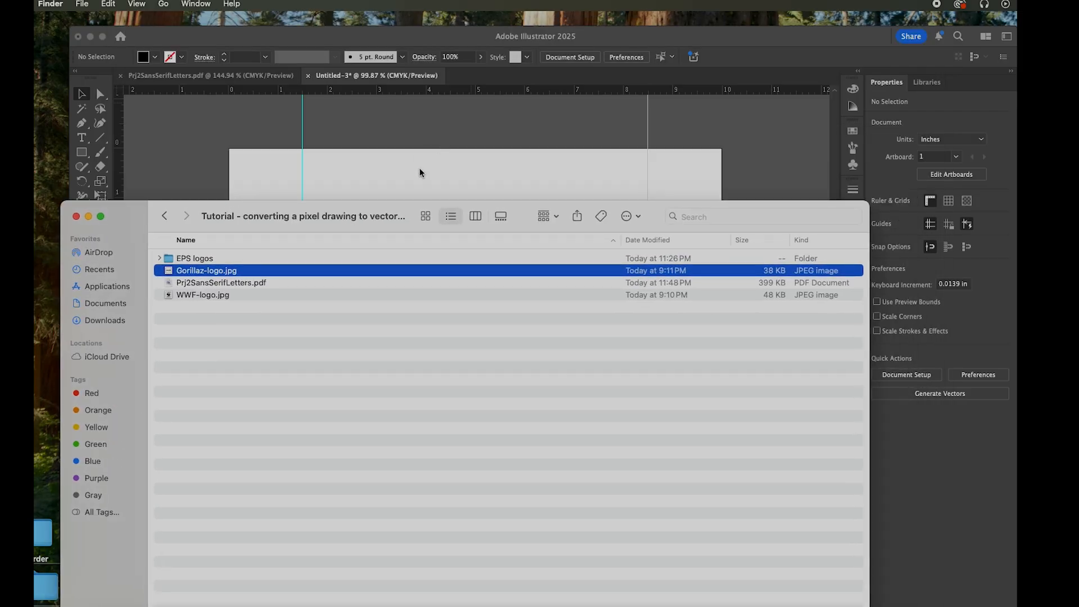
{"action": "left_click", "coordinate": [422, 173]}
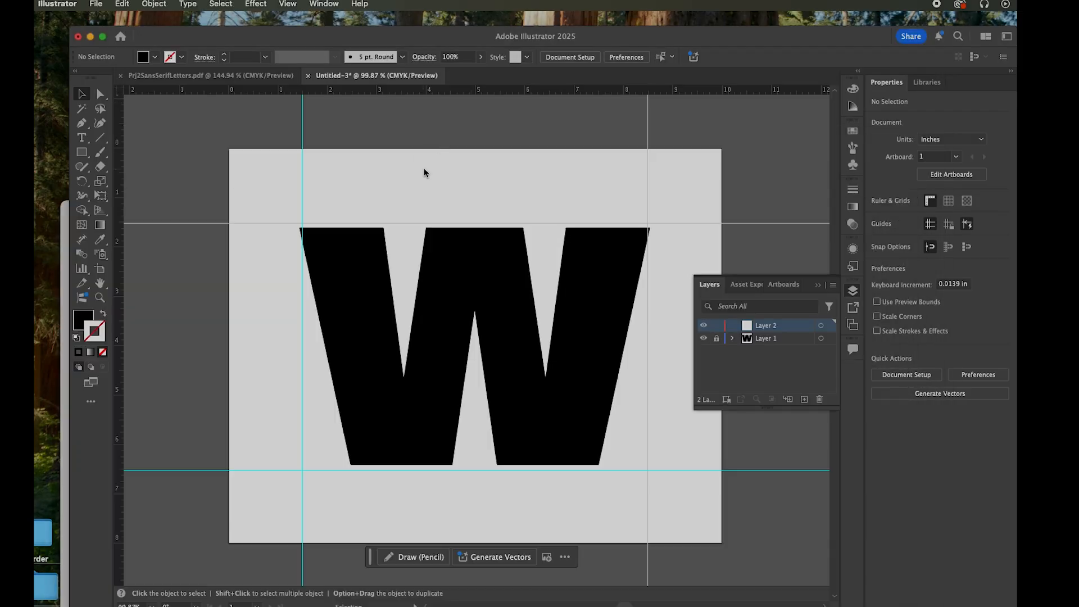
{"action": "left_click", "coordinate": [704, 338]}
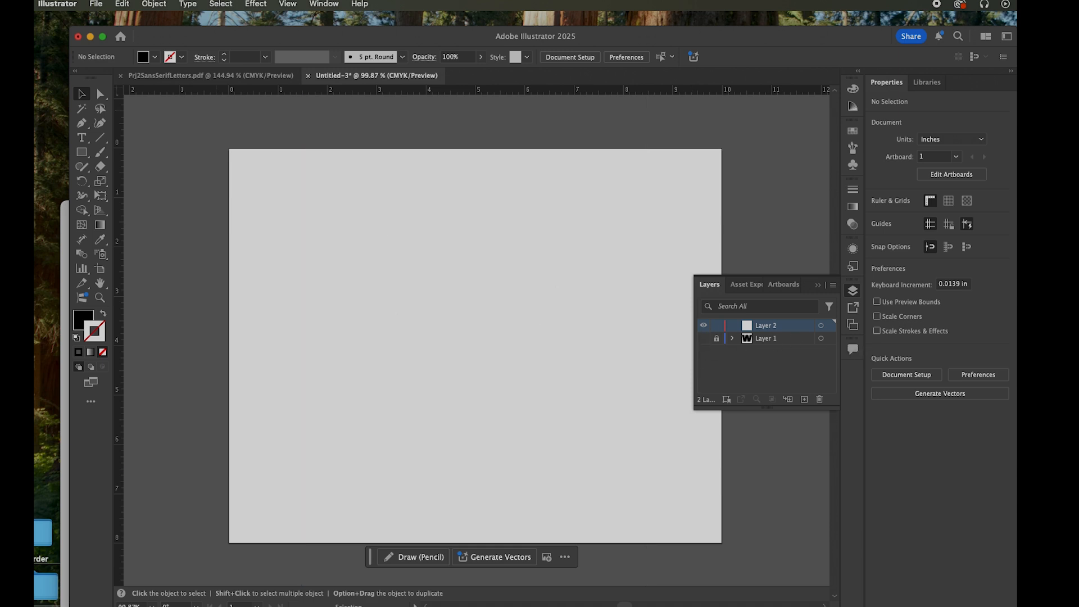
{"action": "left_click", "coordinate": [65, 243]}
{"action": "left_click_drag", "start_coordinate": [217, 210], "coordinate": [196, 201]}
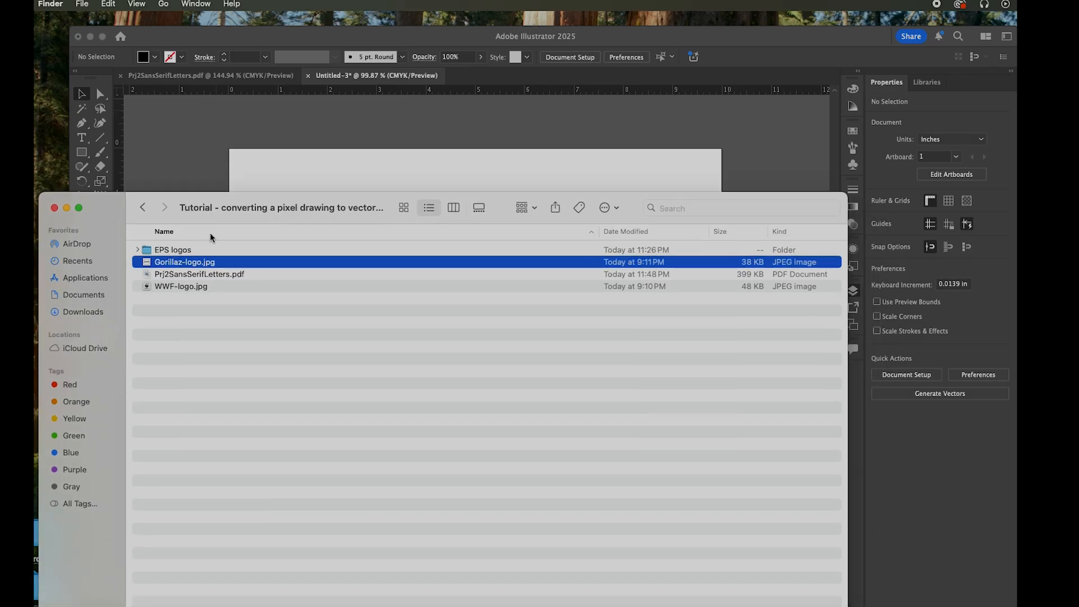
{"action": "left_click_drag", "start_coordinate": [151, 264], "coordinate": [467, 311]}
{"action": "left_click", "coordinate": [436, 156]}
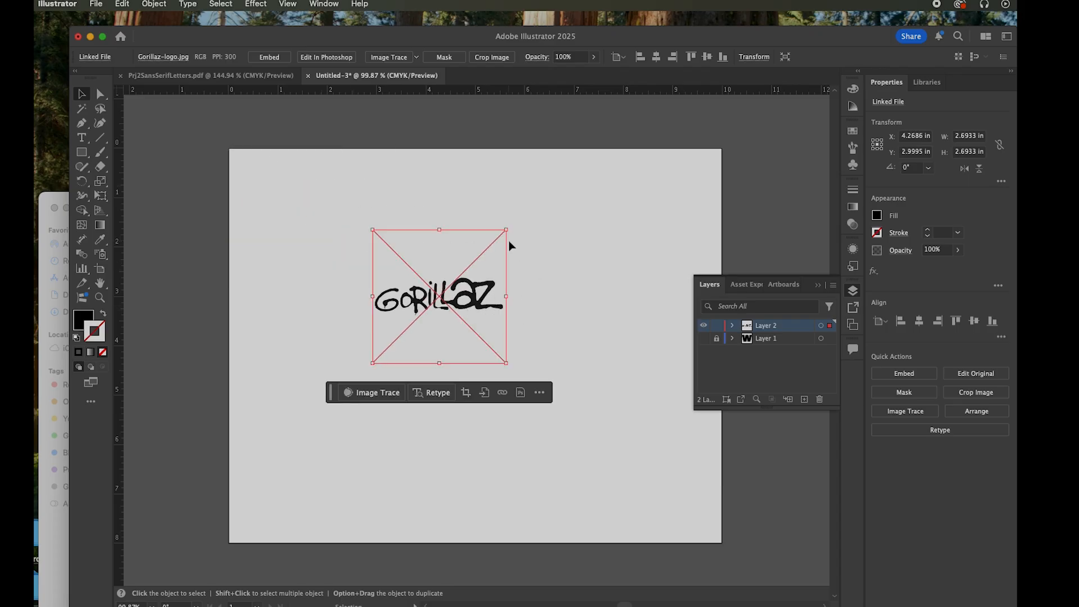
Enlarge the placed Gorillaz logo proportionally to about 7.5 in wide and position it near the artboard's horizontal centre
{"action": "left_click_drag", "start_coordinate": [506, 229], "coordinate": [726, 168]}
{"action": "left_click_drag", "start_coordinate": [500, 414], "coordinate": [412, 513]}
{"action": "scroll", "coordinate": [598, 450], "scroll_direction": "down", "scroll_amount": 4}
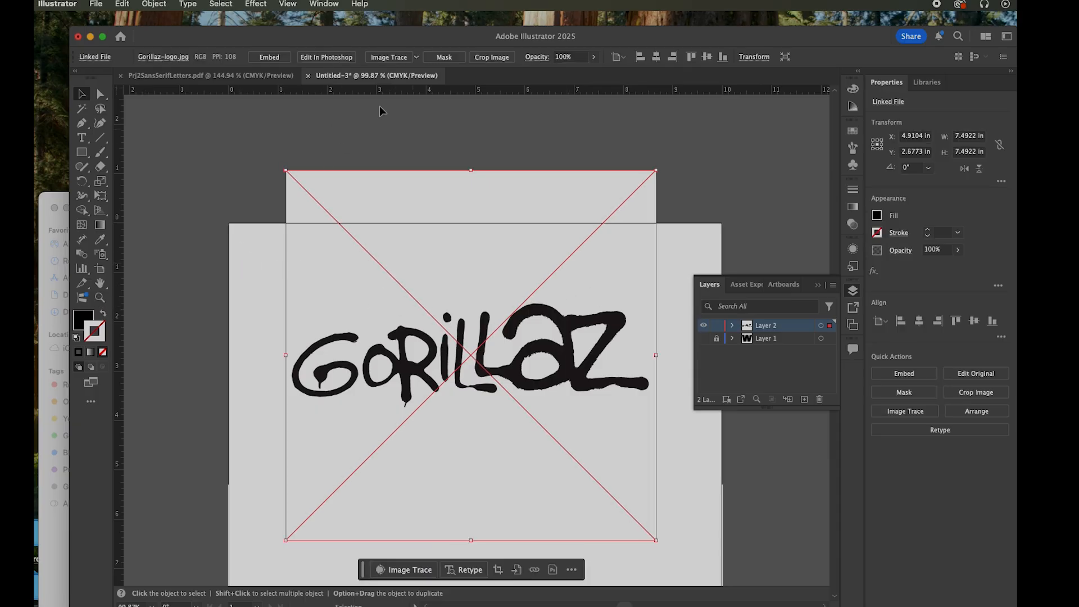
Open the Image Trace settings and preview a Black and White trace of the Gorillaz logo
{"action": "left_click", "coordinate": [323, 5]}
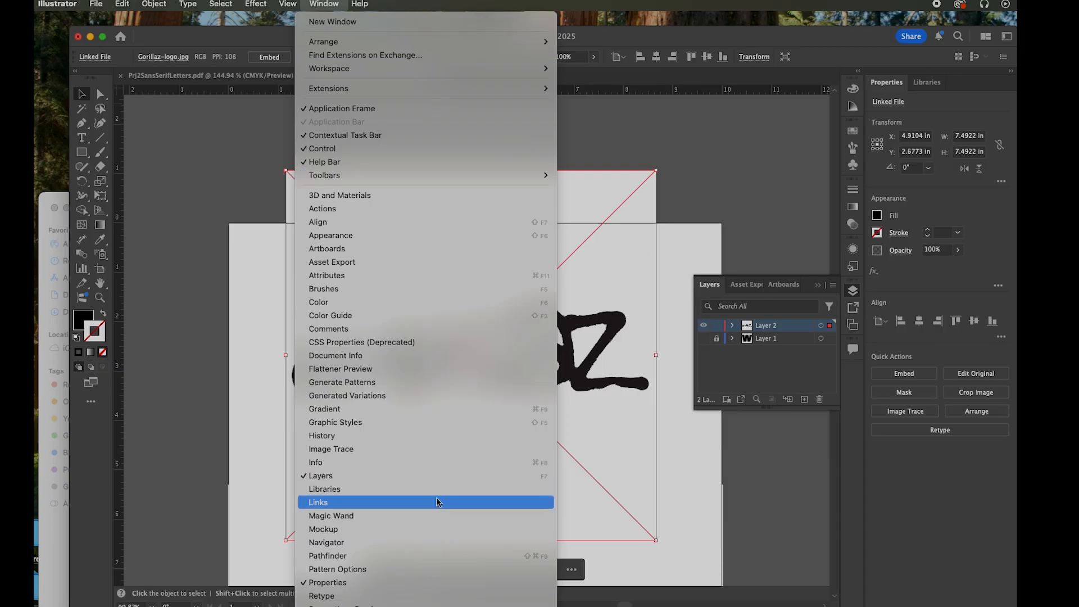
{"action": "left_click", "coordinate": [425, 458]}
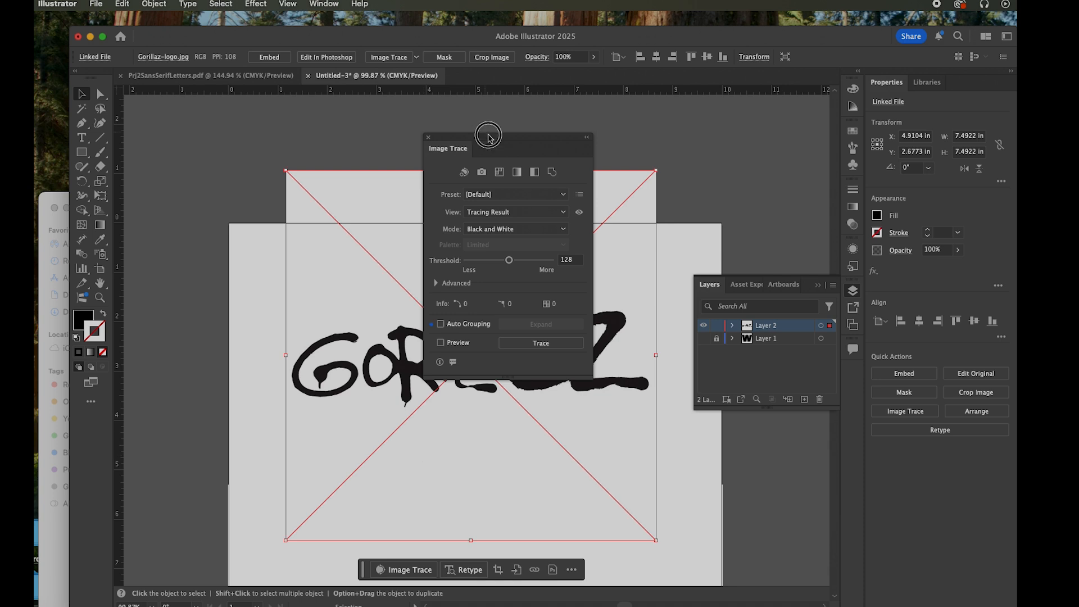
{"action": "left_click_drag", "start_coordinate": [488, 137], "coordinate": [675, 111]}
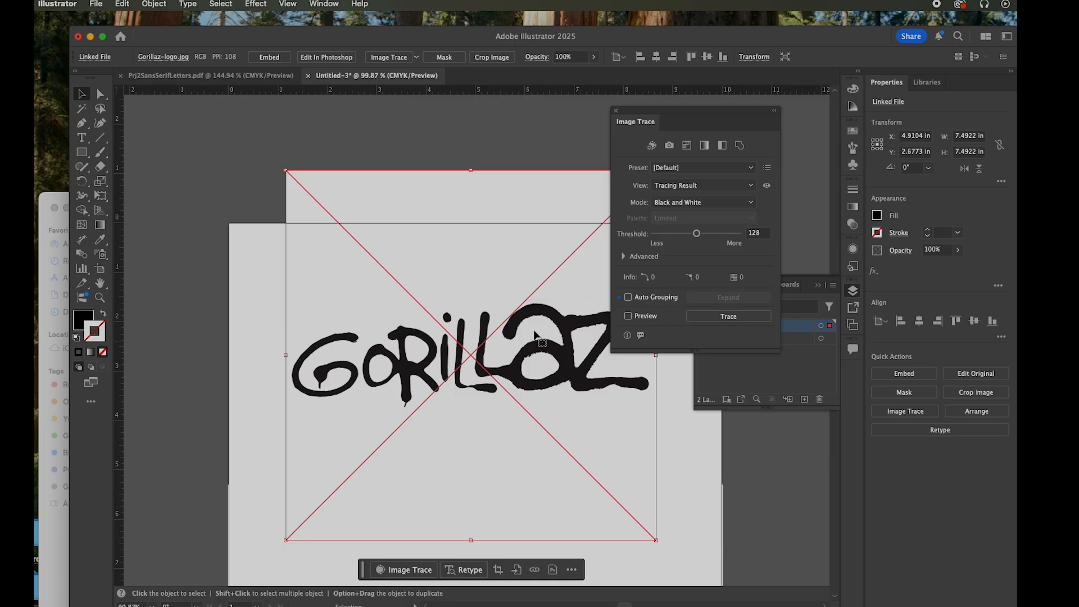
{"action": "left_click", "coordinate": [698, 204]}
{"action": "left_click", "coordinate": [666, 203]}
{"action": "left_click", "coordinate": [629, 318]}
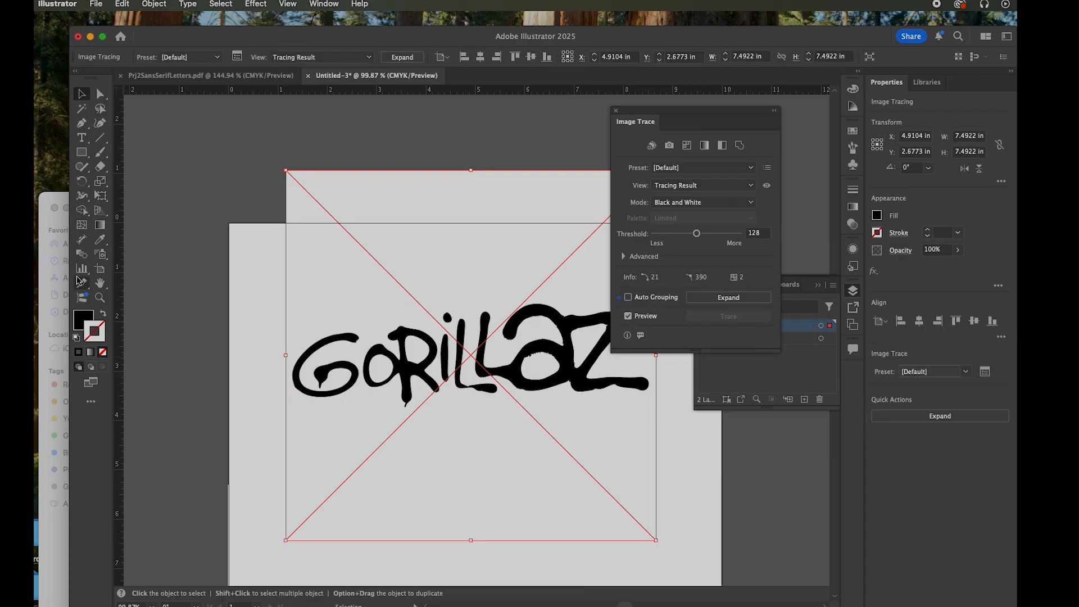
Expand the advanced trace options and set Paths to 48% while viewing the logo's lettering close up
{"action": "left_click", "coordinate": [100, 298]}
{"action": "left_click_drag", "start_coordinate": [455, 349], "coordinate": [573, 427]}
{"action": "left_click_drag", "start_coordinate": [685, 110], "coordinate": [809, 103]}
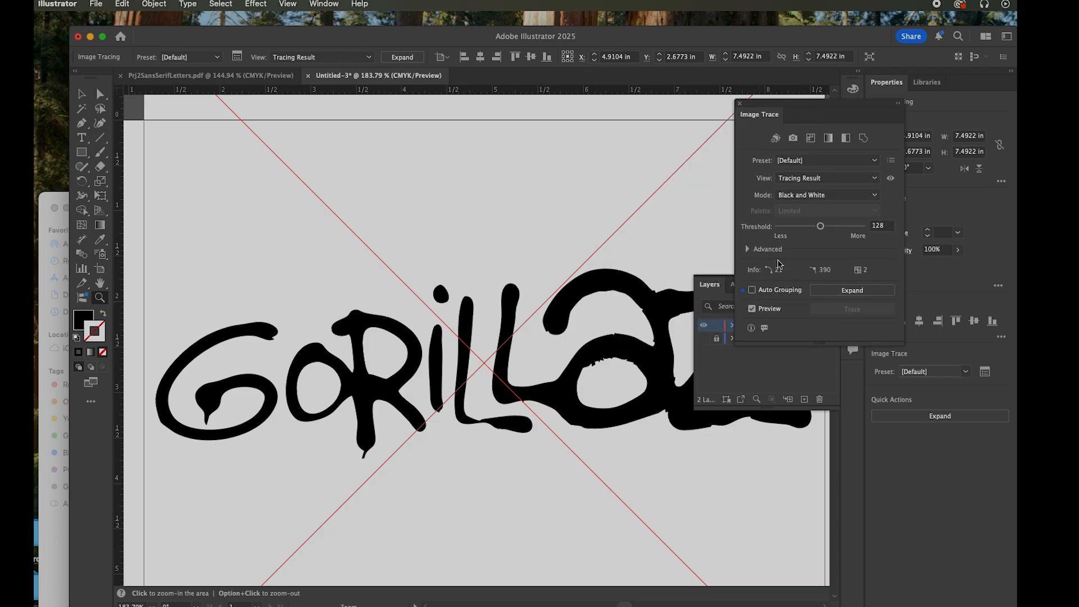
{"action": "left_click", "coordinate": [747, 250]}
{"action": "mouse_move", "coordinate": [821, 266]}
{"action": "left_mouse_down"}
{"action": "mouse_move", "coordinate": [805, 268]}
{"action": "mouse_move", "coordinate": [818, 267]}
{"action": "left_mouse_up"}
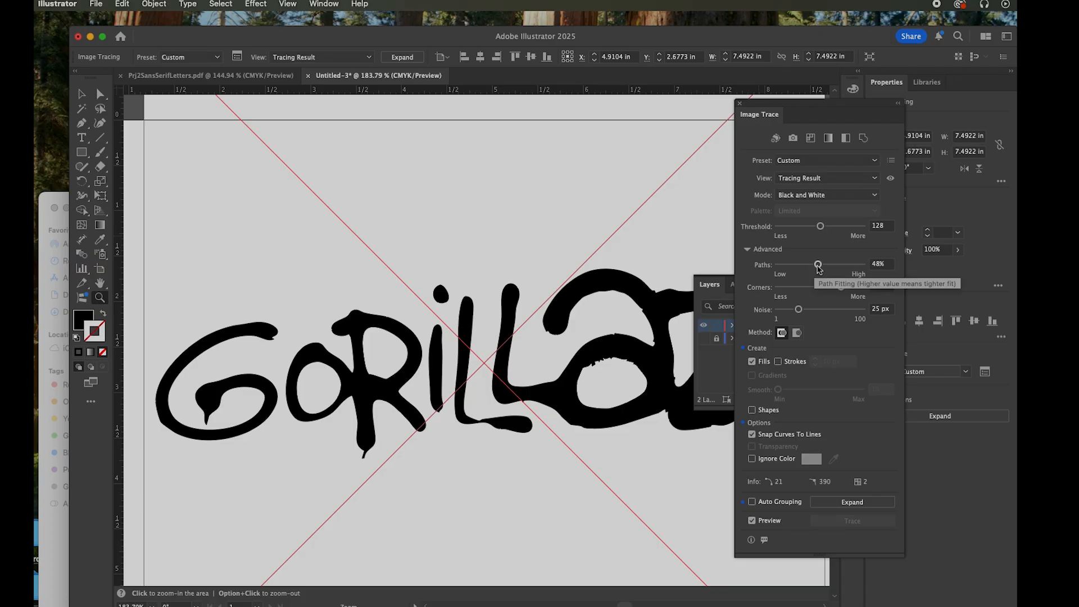
Set the logo trace to Threshold 177, Paths 84%, Corners 60% and Noise 41 px
{"action": "left_click_drag", "start_coordinate": [818, 267], "coordinate": [850, 266]}
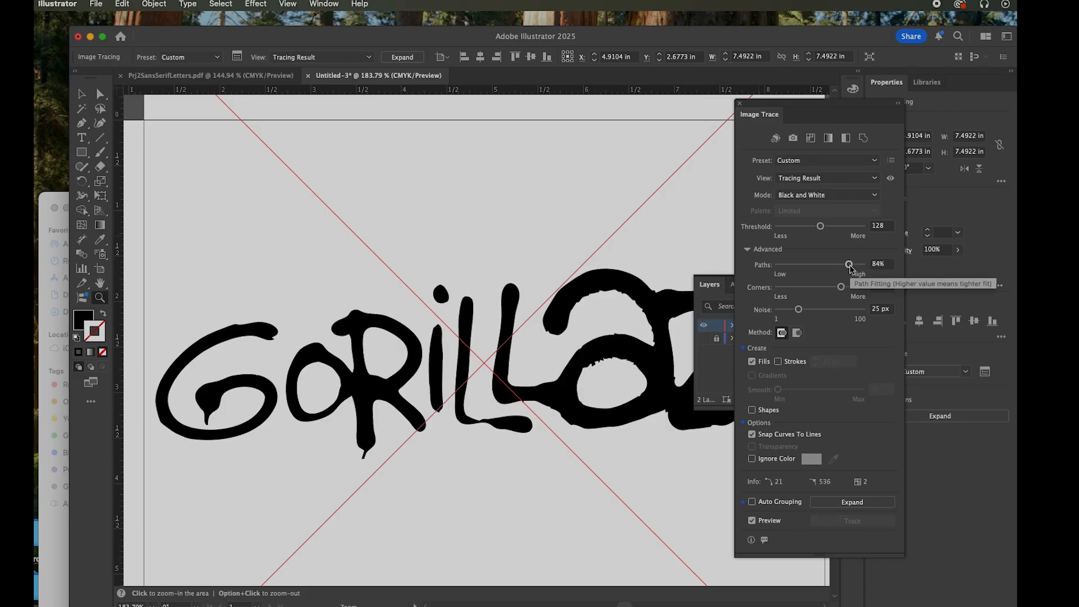
{"action": "left_click_drag", "start_coordinate": [850, 269], "coordinate": [847, 268]}
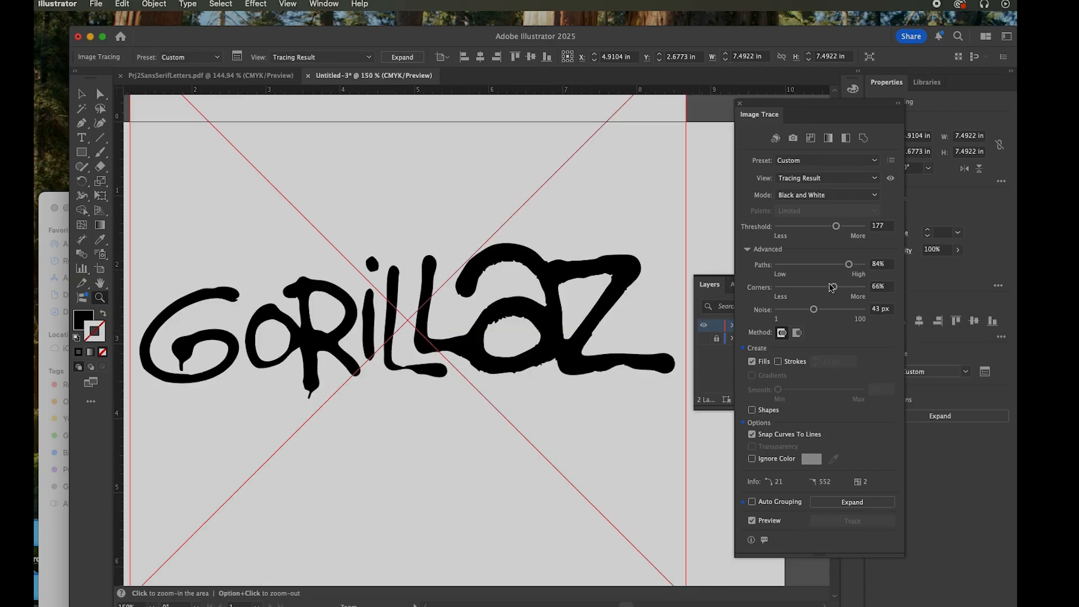
{"action": "left_click_drag", "start_coordinate": [832, 288], "coordinate": [812, 310]}
Make the trace ignore the white background colour and expand it into editable vector paths
{"action": "left_click", "coordinate": [752, 460]}
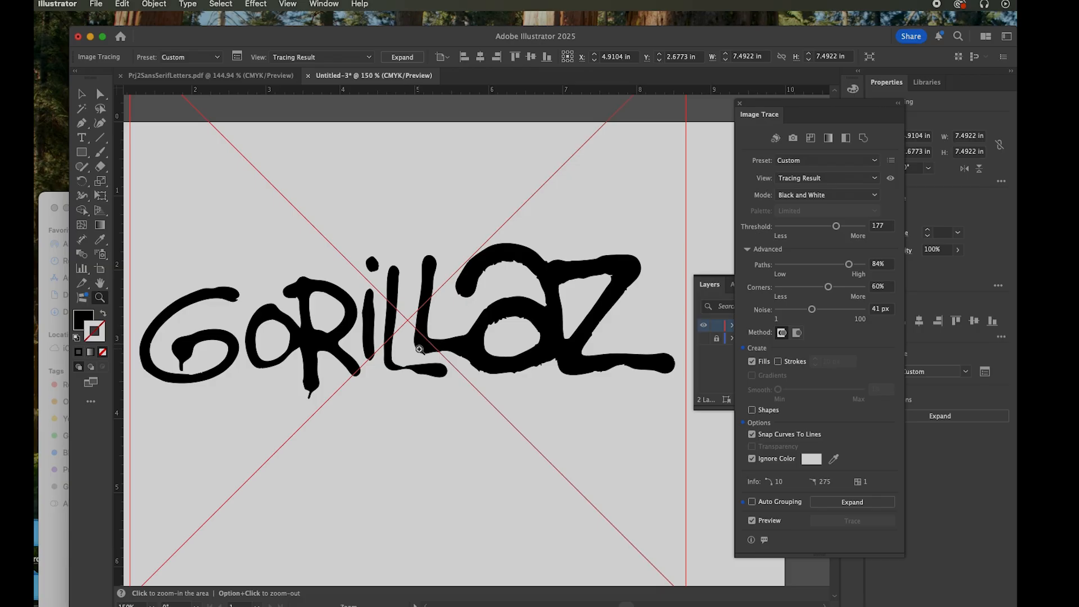
{"action": "key", "text": "v"}
{"action": "left_click", "coordinate": [853, 502]}
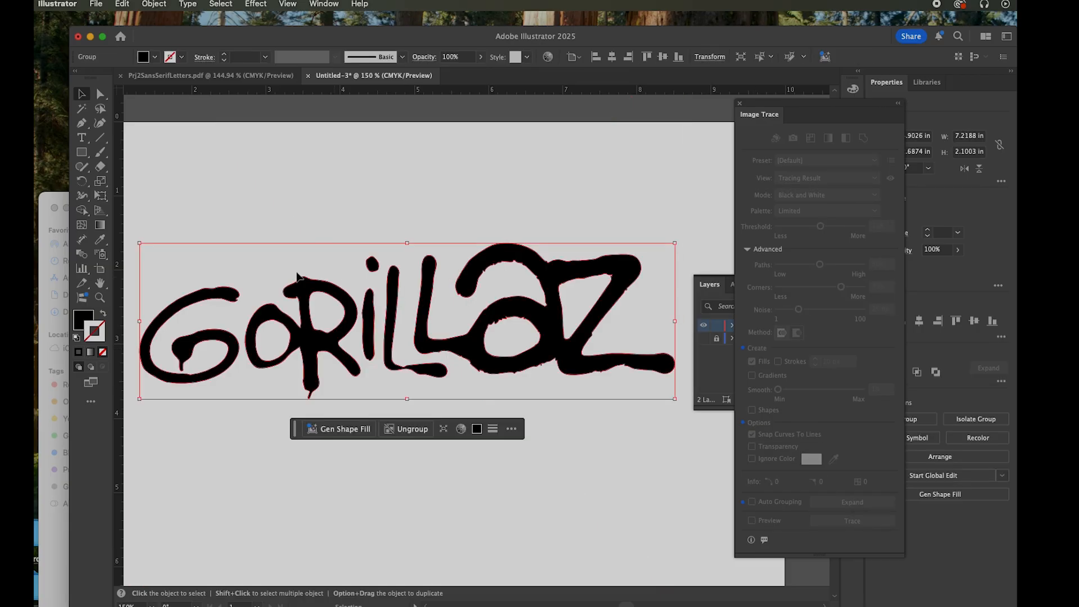
Select the expanded Gorillaz group at the letter a's upper arch and shift it slightly left and down
{"action": "left_click", "coordinate": [100, 298]}
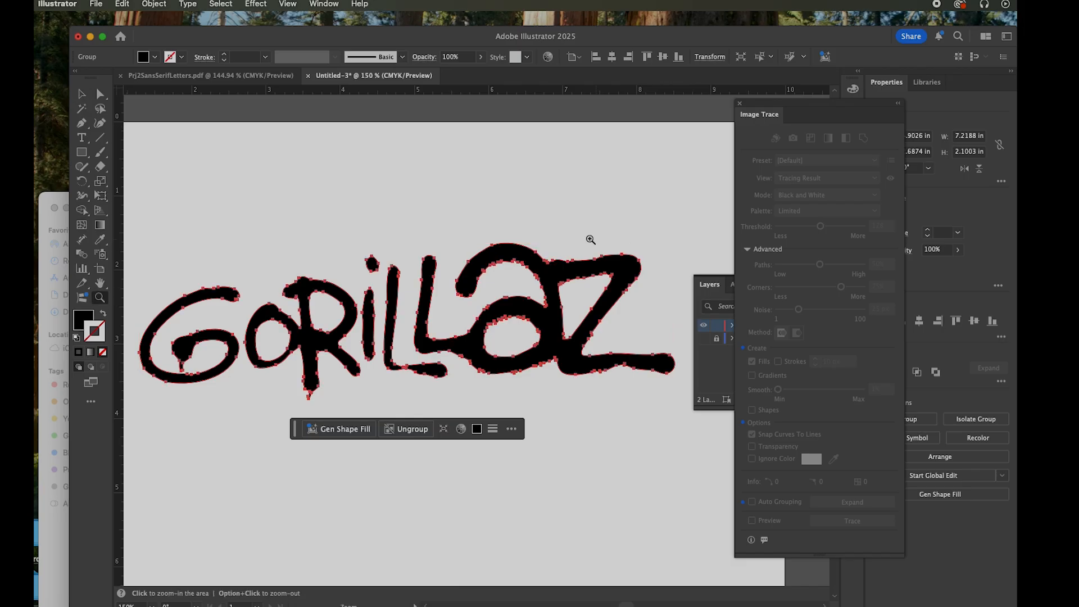
{"action": "left_click_drag", "start_coordinate": [439, 244], "coordinate": [482, 270]}
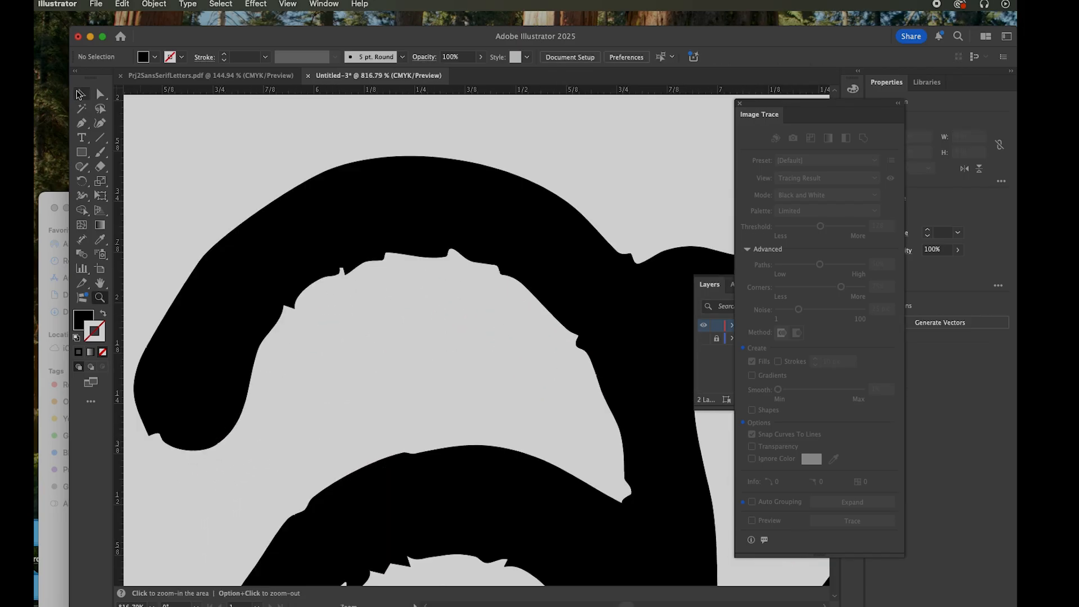
{"action": "left_click", "coordinate": [80, 94]}
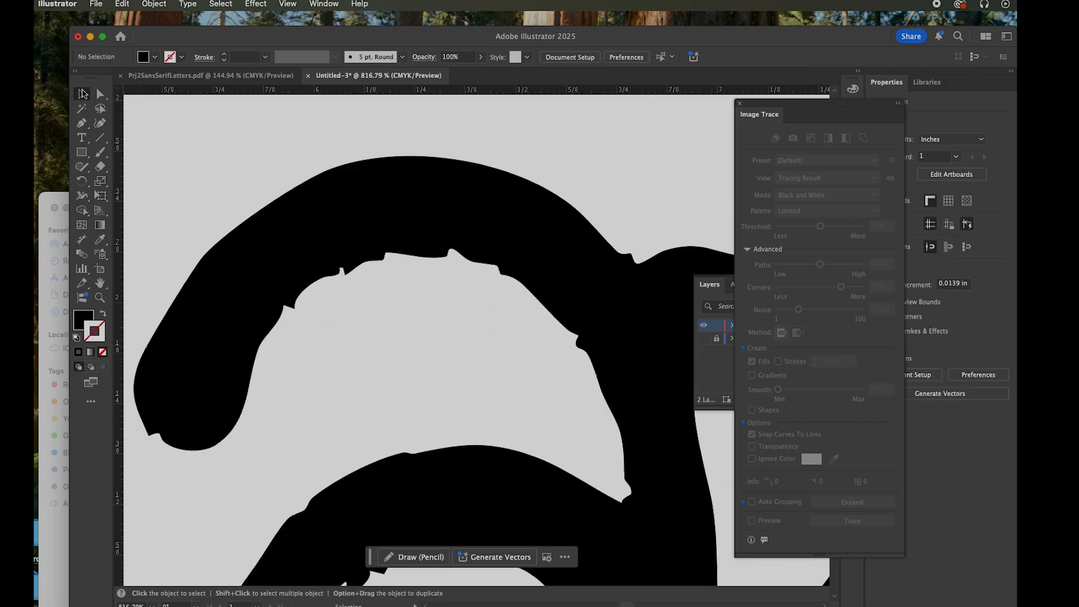
{"action": "left_click", "coordinate": [282, 224]}
{"action": "left_click_drag", "start_coordinate": [486, 221], "coordinate": [467, 235]}
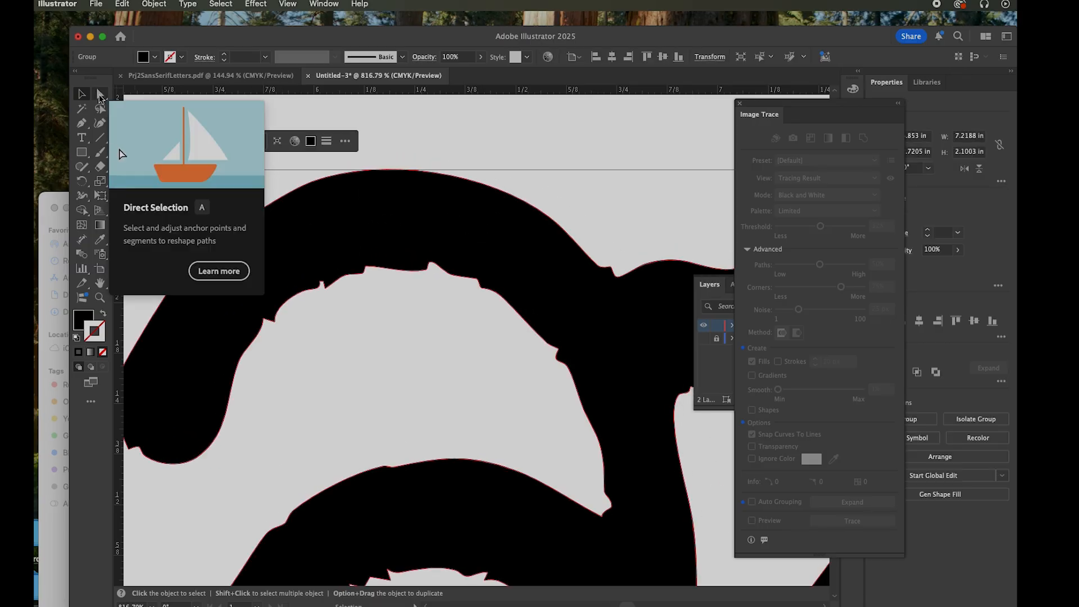
Directly select anchor points at the notch on the inner arch of the letter a and move them to reshape the curve
{"action": "left_click", "coordinate": [101, 95]}
{"action": "left_click", "coordinate": [373, 308]}
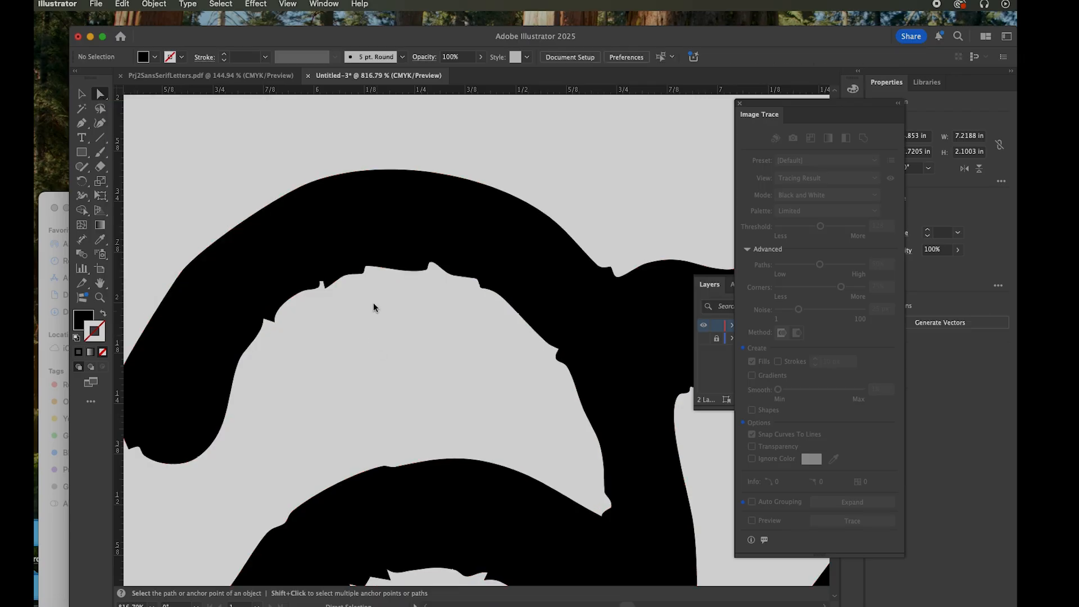
{"action": "left_click", "coordinate": [366, 269]}
{"action": "left_click_drag", "start_coordinate": [367, 269], "coordinate": [371, 272]}
{"action": "left_click", "coordinate": [361, 258]}
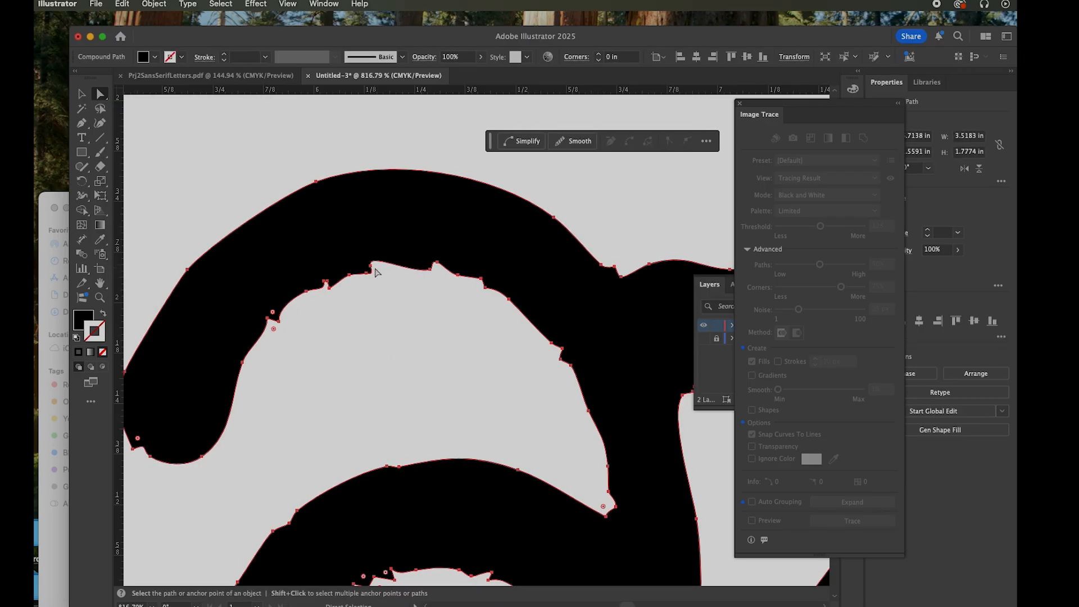
{"action": "left_click", "coordinate": [374, 268]}
{"action": "left_click_drag", "start_coordinate": [374, 268], "coordinate": [374, 269]}
{"action": "left_click_drag", "start_coordinate": [374, 269], "coordinate": [418, 271]}
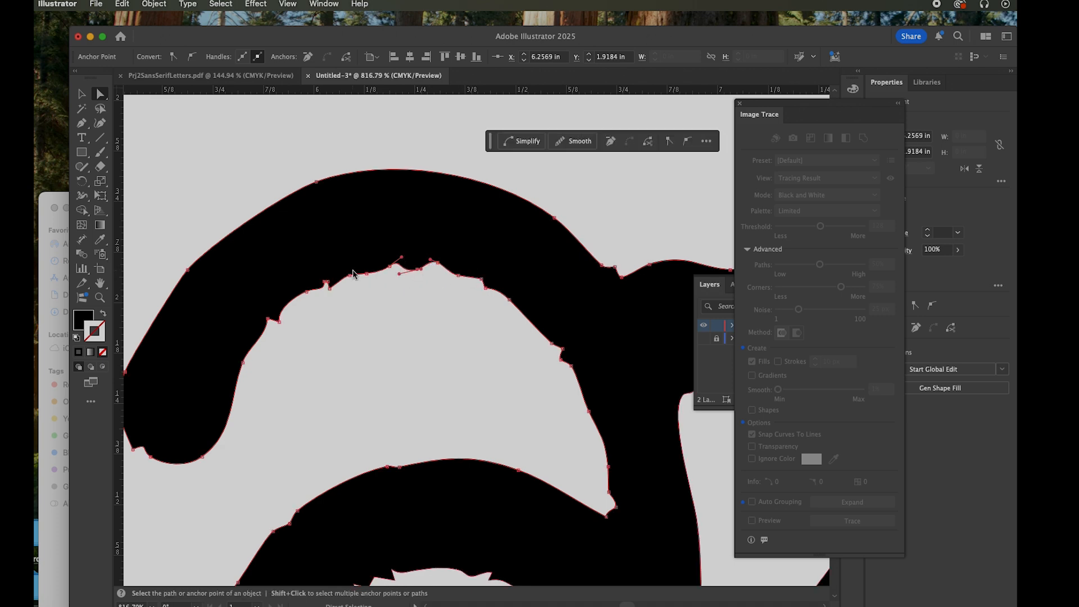
Remove surplus anchor points along the letter a's inner arch with the Delete Anchor Point tool
{"action": "left_click", "coordinate": [83, 123]}
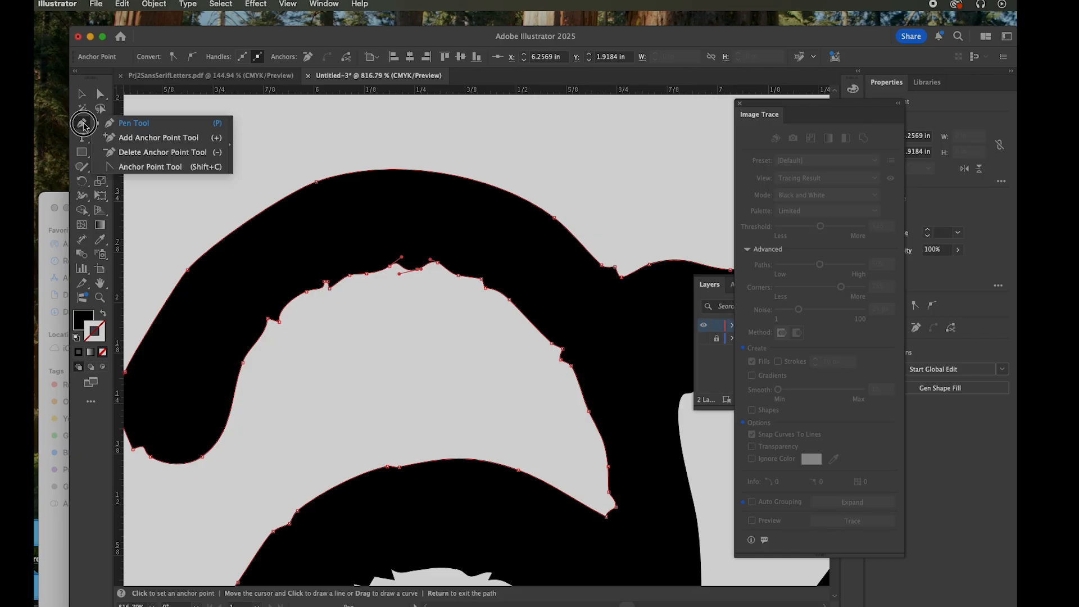
{"action": "left_click", "coordinate": [163, 152]}
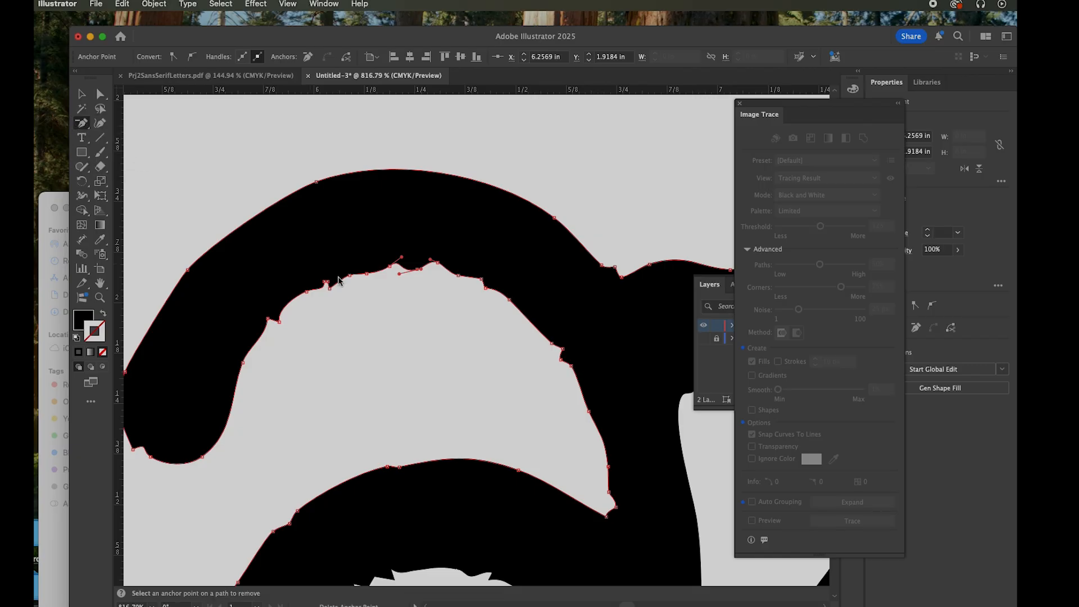
{"action": "left_click", "coordinate": [409, 272]}
{"action": "left_click", "coordinate": [459, 276]}
{"action": "left_click", "coordinate": [509, 300]}
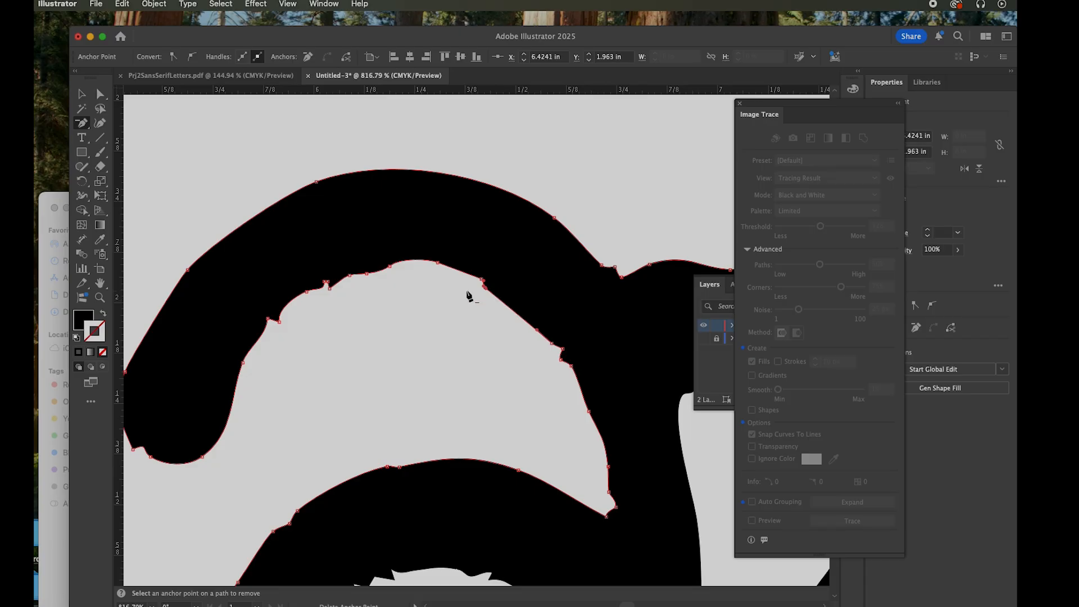
With the Anchor Point tool, pull handles from the inner arch's notch and convert the smooth point on the outer arch to a corner
{"action": "left_click", "coordinate": [87, 130]}
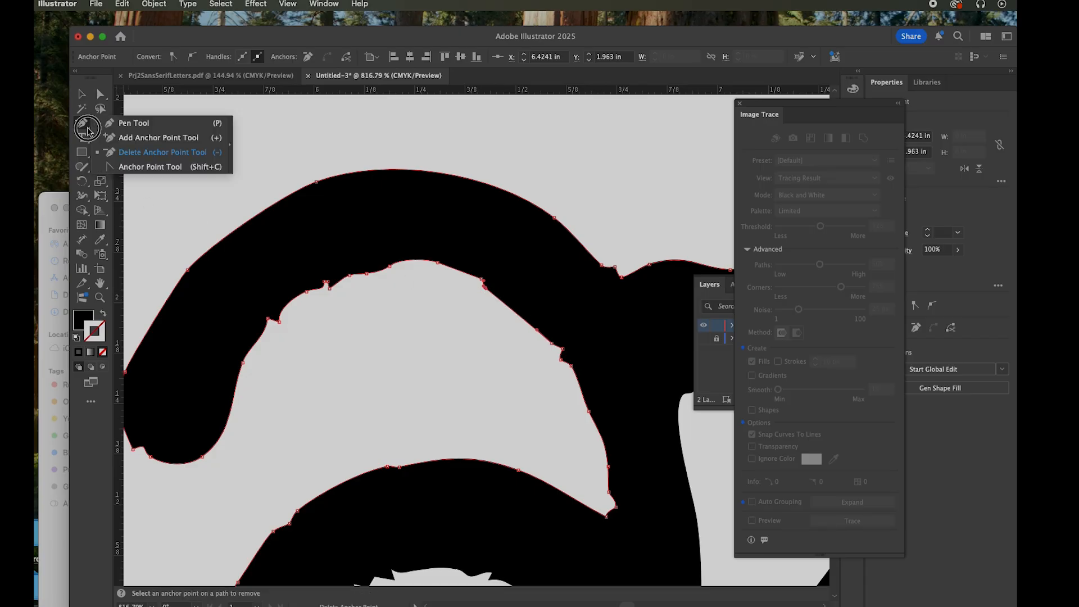
{"action": "left_click", "coordinate": [147, 166]}
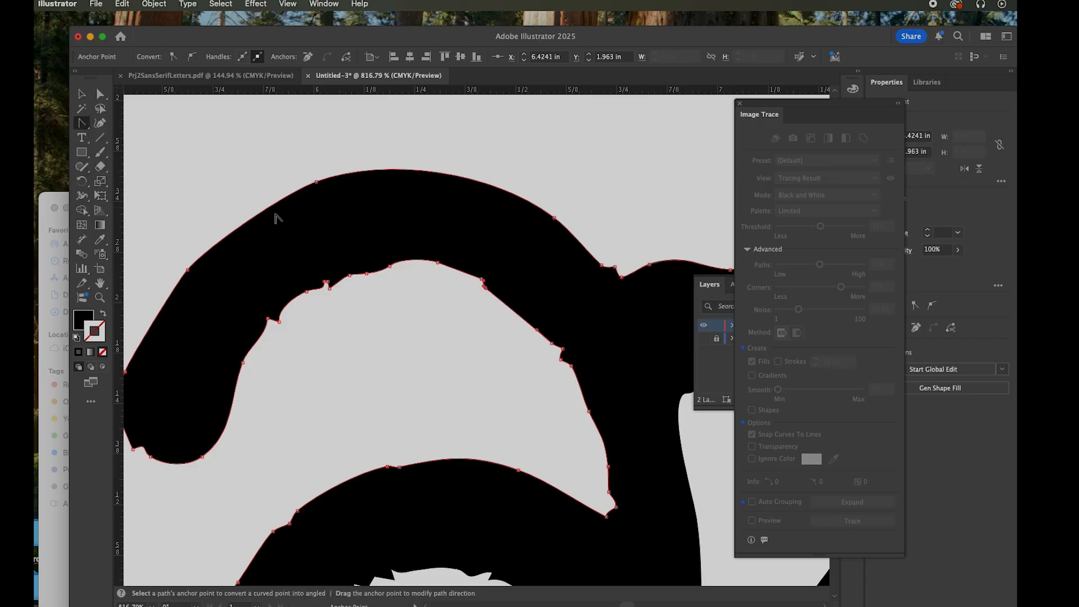
{"action": "mouse_move", "coordinate": [279, 321]}
{"action": "left_mouse_down"}
{"action": "mouse_move", "coordinate": [261, 330]}
{"action": "mouse_move", "coordinate": [272, 330]}
{"action": "left_mouse_up"}
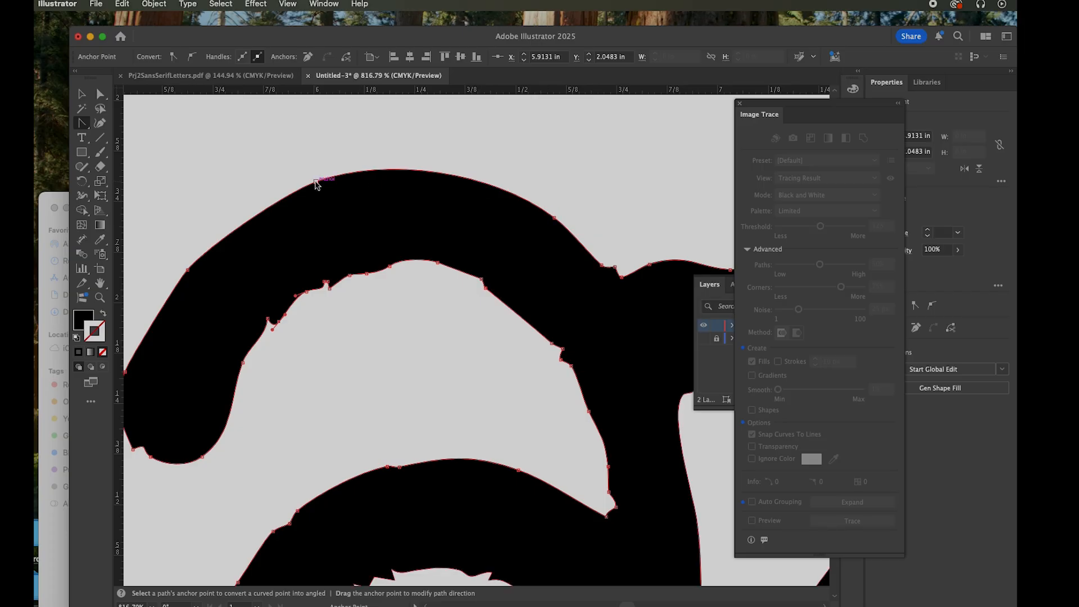
{"action": "left_click", "coordinate": [316, 182]}
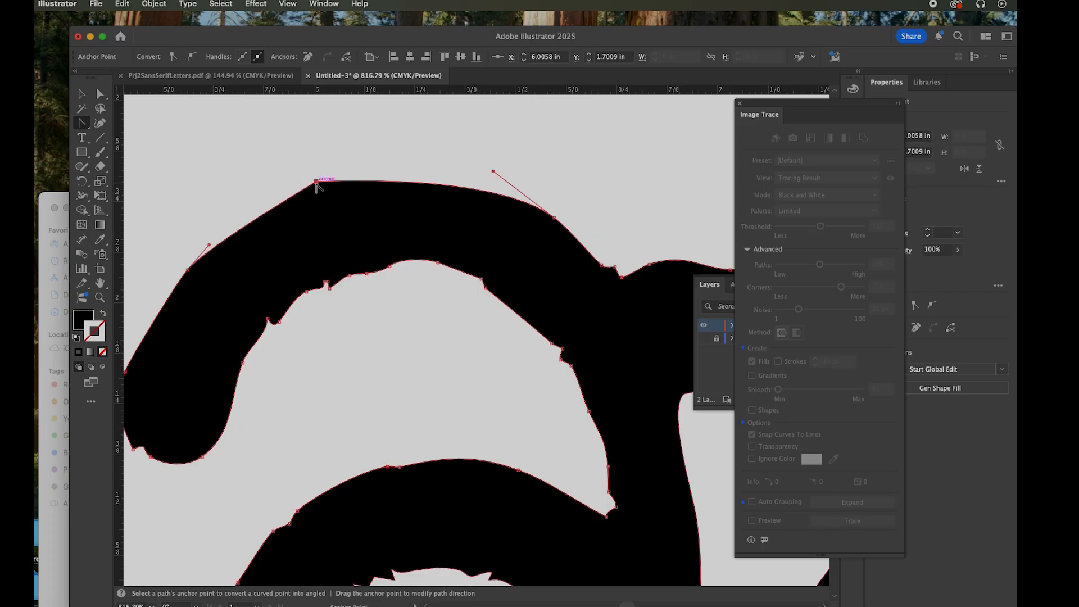
Undo the anchor-point edits on the letter a and the move of the traced logo
{"action": "key", "text": "super+z"}
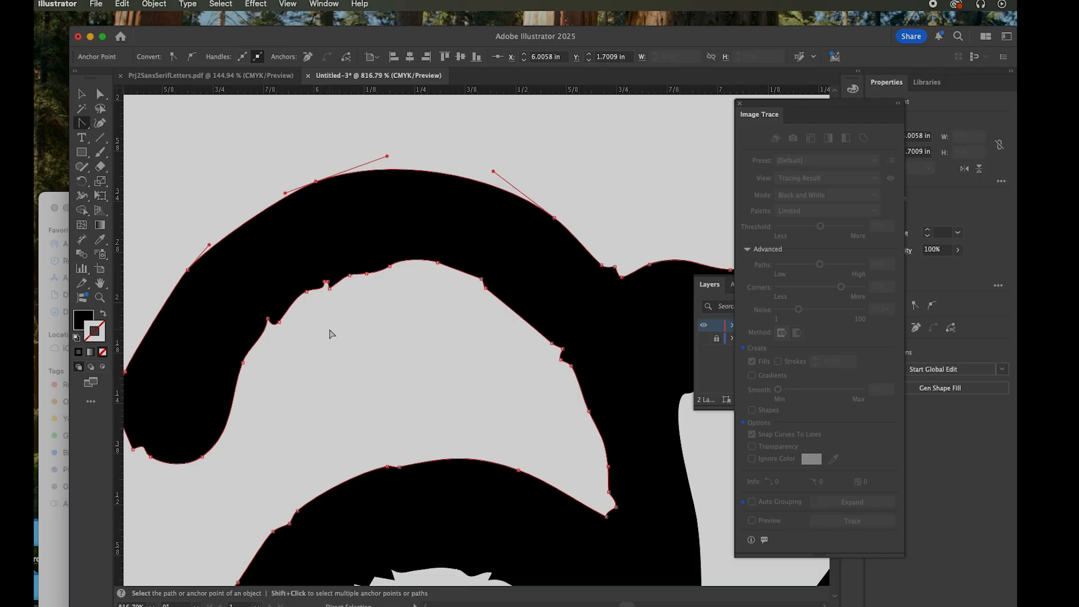
{"action": "key", "text": "super+z"}
{"action": "key", "text": "super+z"}
{"action": "key", "text": "super+z"}
{"action": "key", "text": "super+z"}
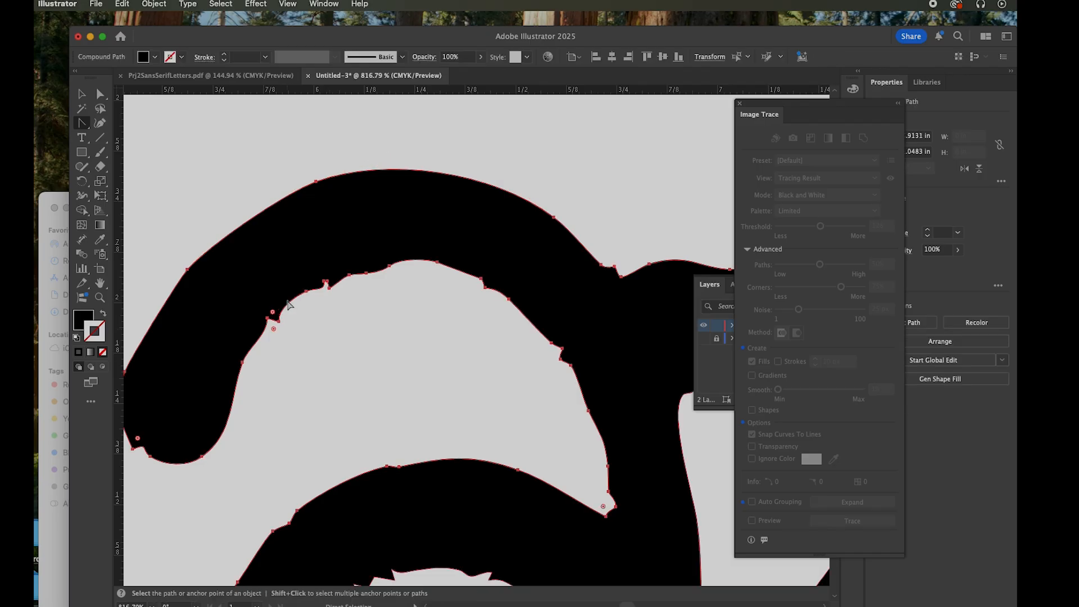
{"action": "key", "text": "super+z"}
{"action": "key", "text": "super+z"}
{"action": "key", "text": "super+z"}
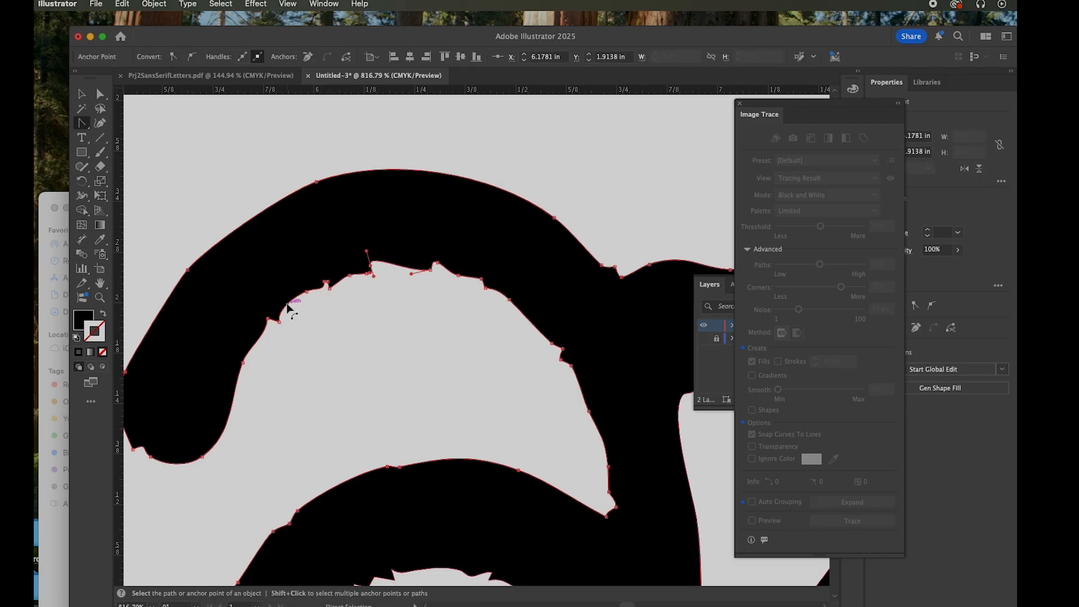
{"action": "key", "text": "super+z"}
{"action": "key", "text": "super+z"}
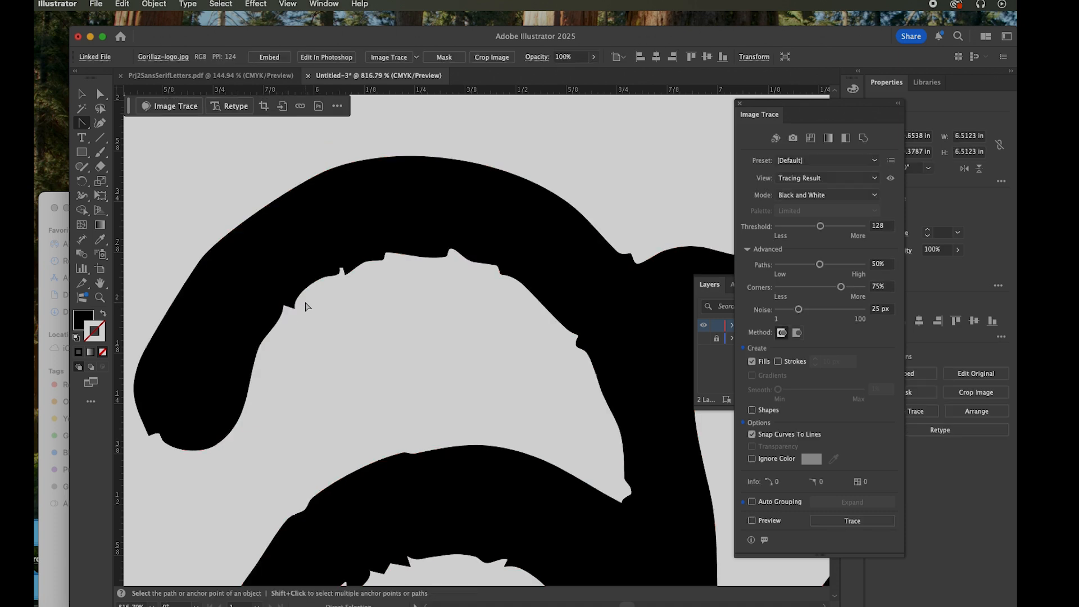
Delete the leftover linked Gorillaz-logo.jpg image and select the expanded vector logo
{"action": "key", "text": "super+0"}
{"action": "key", "text": "Delete"}
{"action": "key", "text": "v"}
{"action": "left_click", "coordinate": [583, 264]}
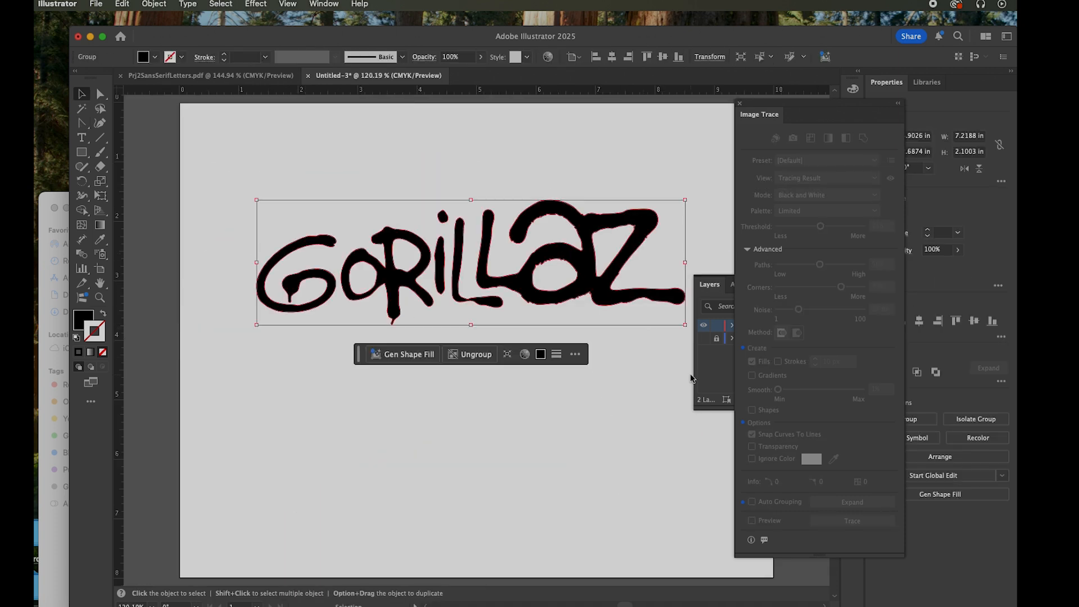
Hide Layer 2 and add a new Layer 3 above it, keeping the document in Preview mode
{"action": "left_click", "coordinate": [725, 380]}
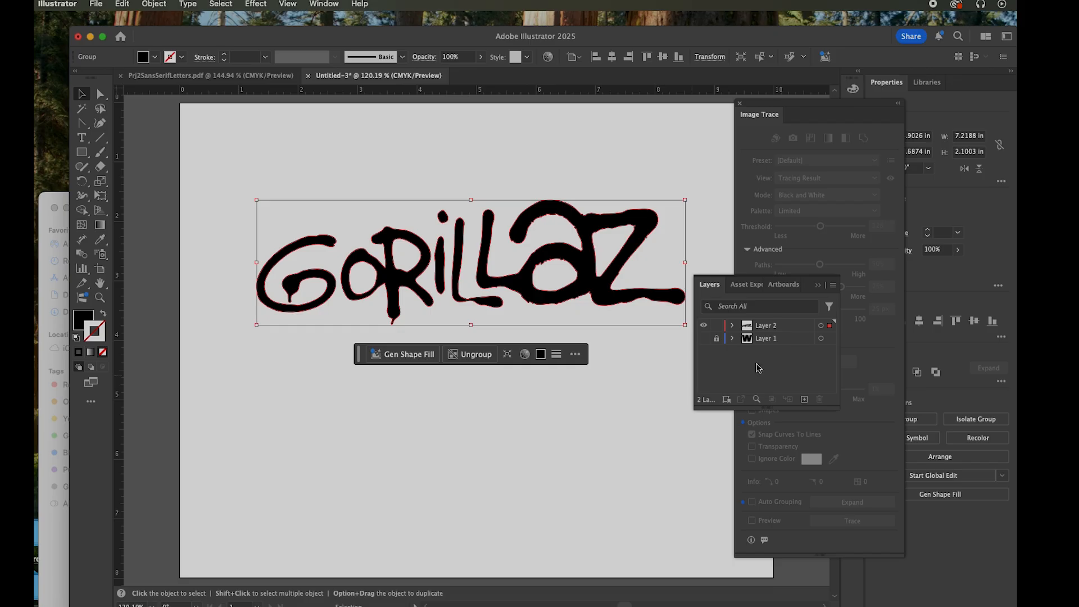
{"action": "left_click", "coordinate": [704, 326]}
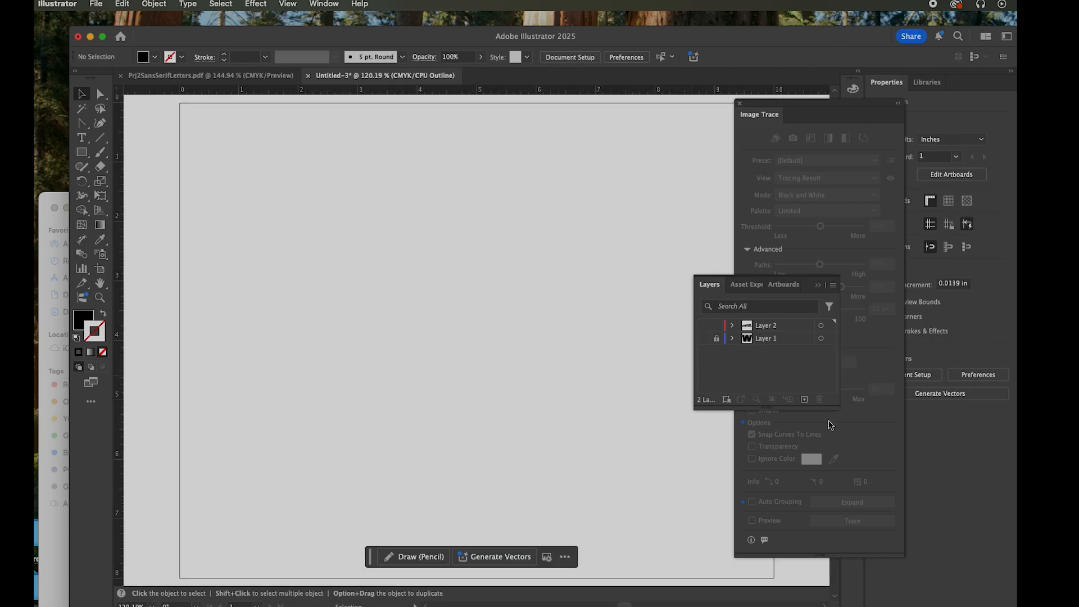
{"action": "left_click", "coordinate": [805, 399]}
{"action": "key", "text": "super+y"}
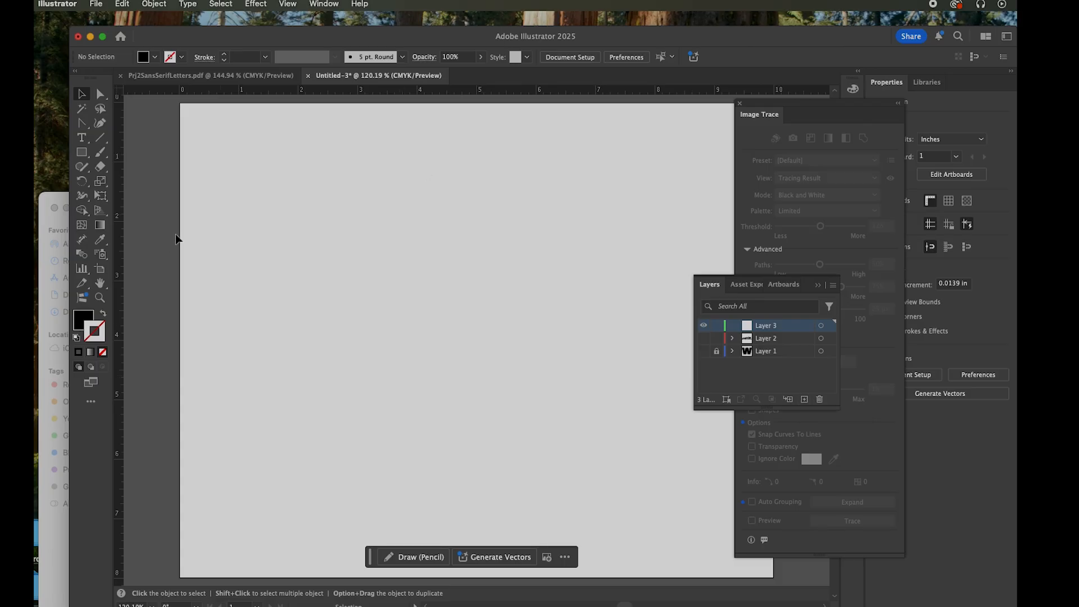
Place WWF-logo.jpg from the Finder folder onto the artboard in Layer 3
{"action": "left_click", "coordinate": [62, 221]}
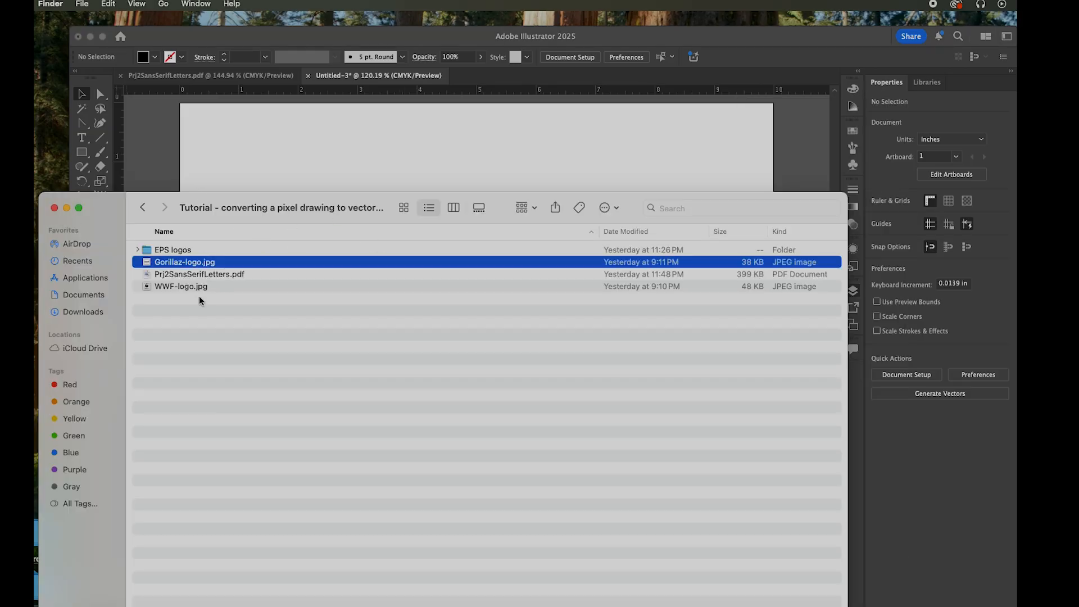
{"action": "left_click", "coordinate": [158, 287]}
{"action": "left_click_drag", "start_coordinate": [146, 288], "coordinate": [281, 134]}
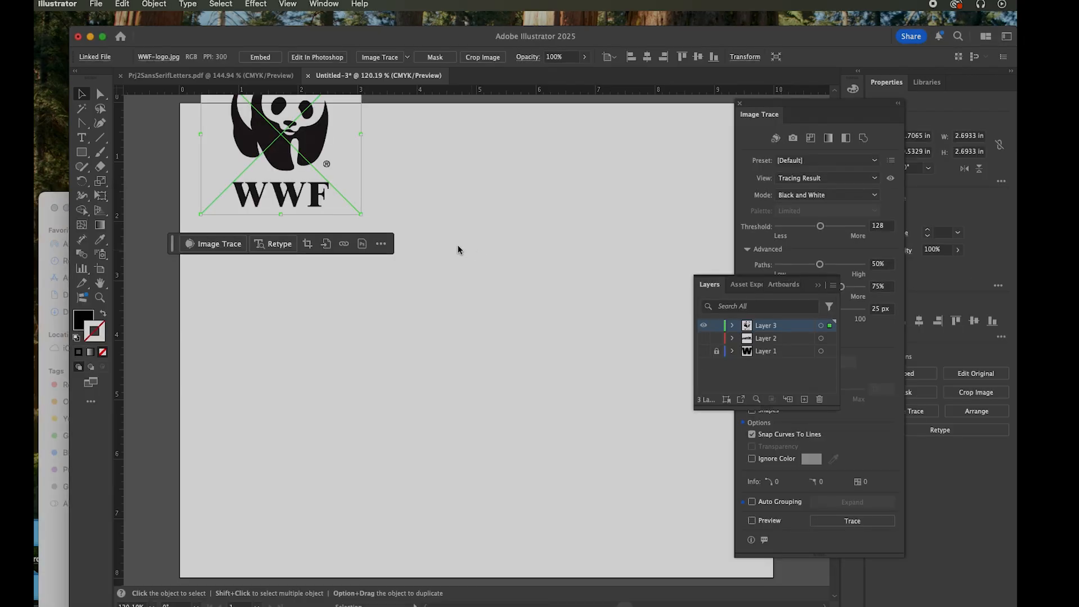
{"action": "left_click_drag", "start_coordinate": [322, 163], "coordinate": [456, 307]}
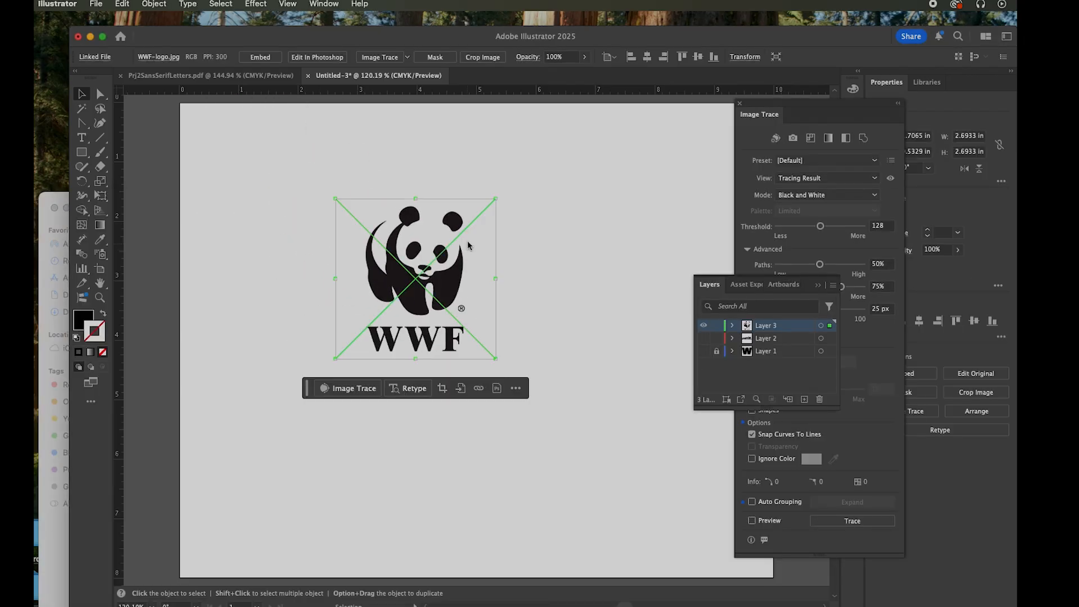
Enlarge the WWF logo proportionally to about 4.75 in wide and position it near the artboard's centre
{"action": "left_click_drag", "start_coordinate": [497, 199], "coordinate": [581, 114]}
{"action": "left_click_drag", "start_coordinate": [713, 114], "coordinate": [713, 113]}
{"action": "left_click_drag", "start_coordinate": [525, 272], "coordinate": [535, 356]}
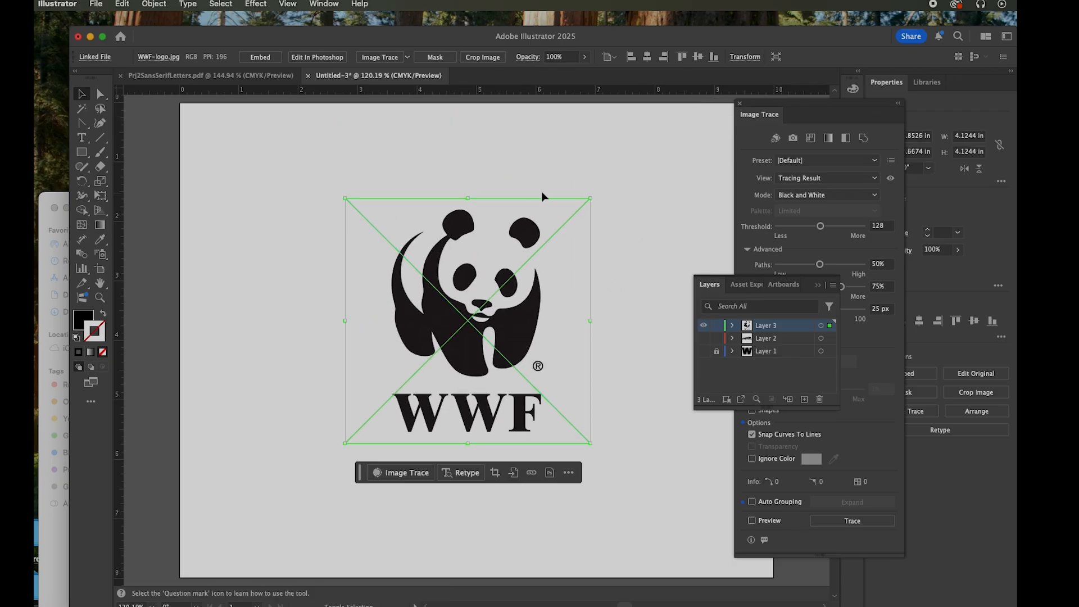
{"action": "left_click_drag", "start_coordinate": [593, 197], "coordinate": [629, 162]}
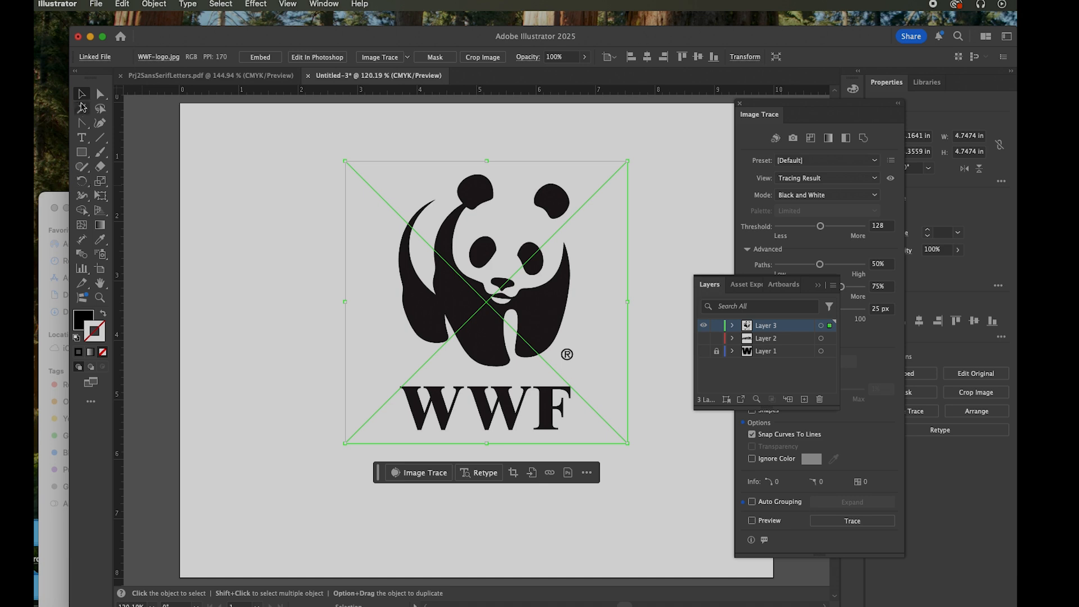
Reselect the WWF logo and examine the pixel edges around the panda's eyes and nose up close
{"action": "left_click", "coordinate": [232, 214]}
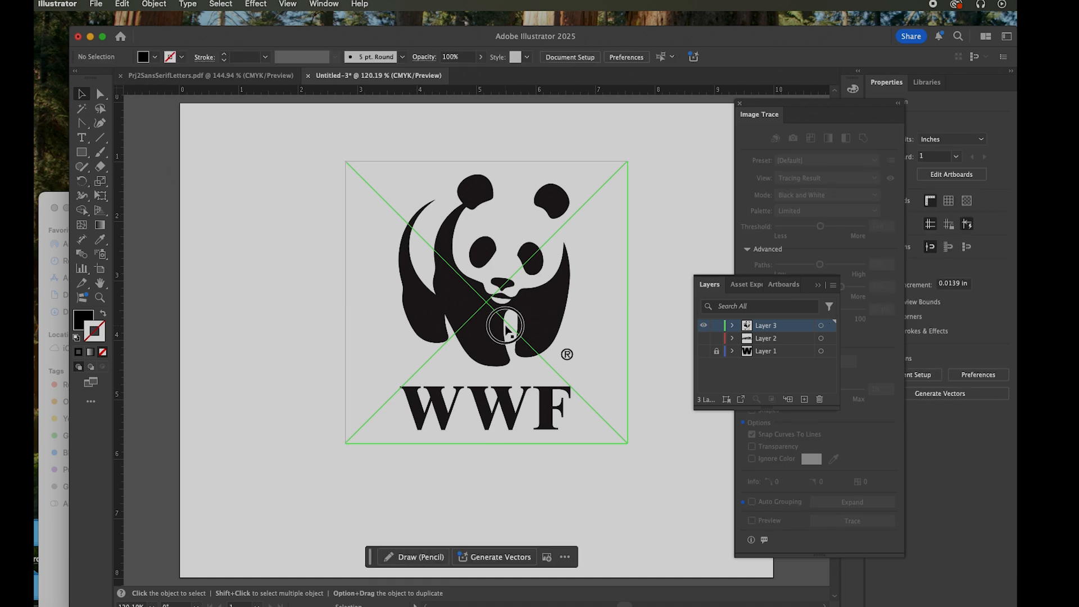
{"action": "left_click", "coordinate": [506, 327]}
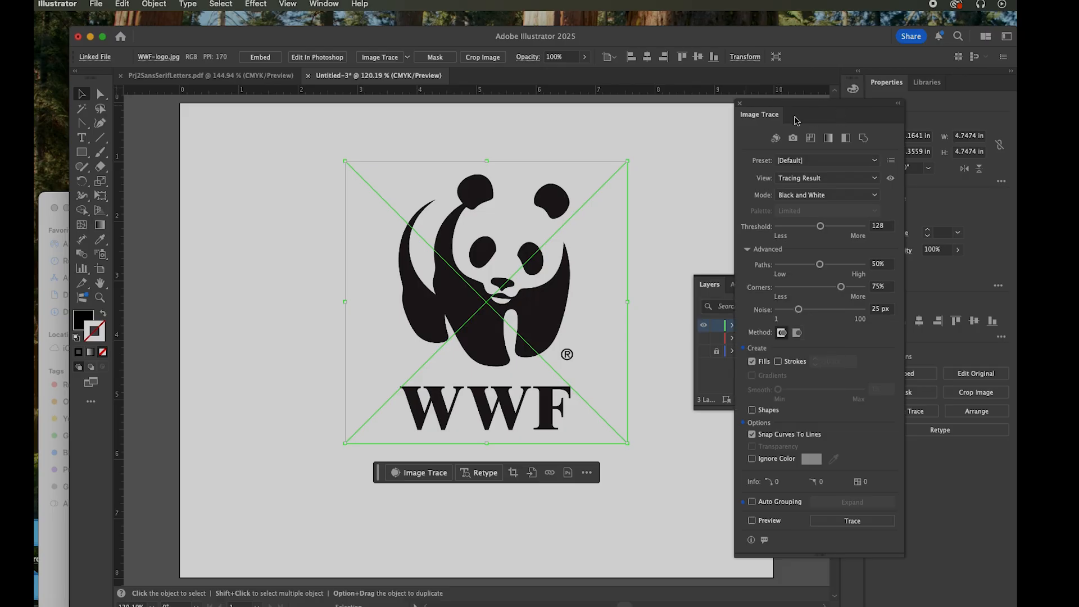
{"action": "mouse_move", "coordinate": [802, 110]}
{"action": "left_mouse_down"}
{"action": "mouse_move", "coordinate": [767, 124]}
{"action": "mouse_move", "coordinate": [779, 138]}
{"action": "left_mouse_up"}
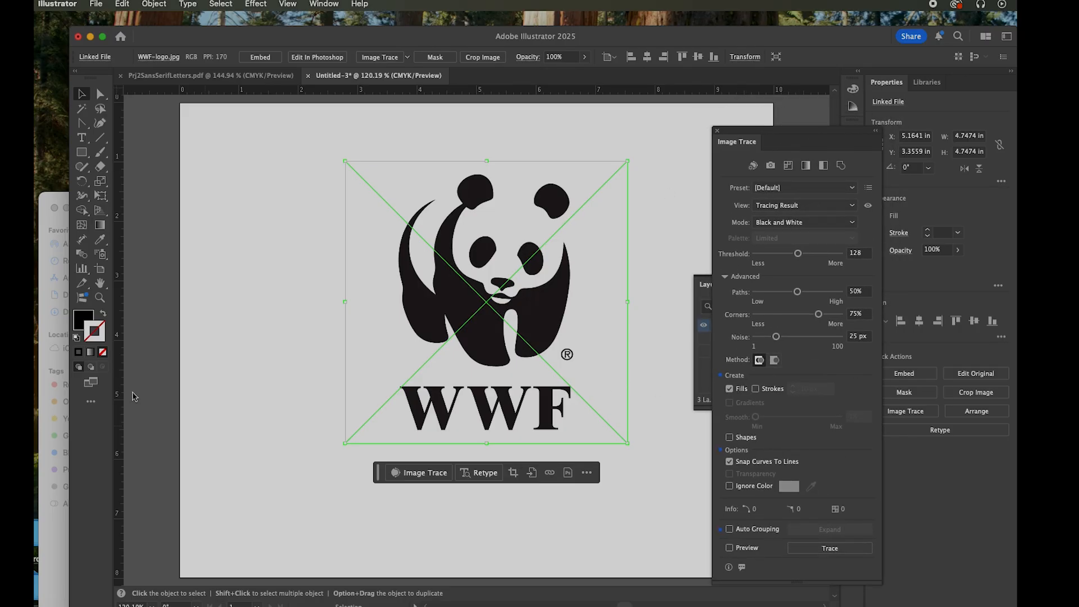
{"action": "left_click", "coordinate": [99, 298]}
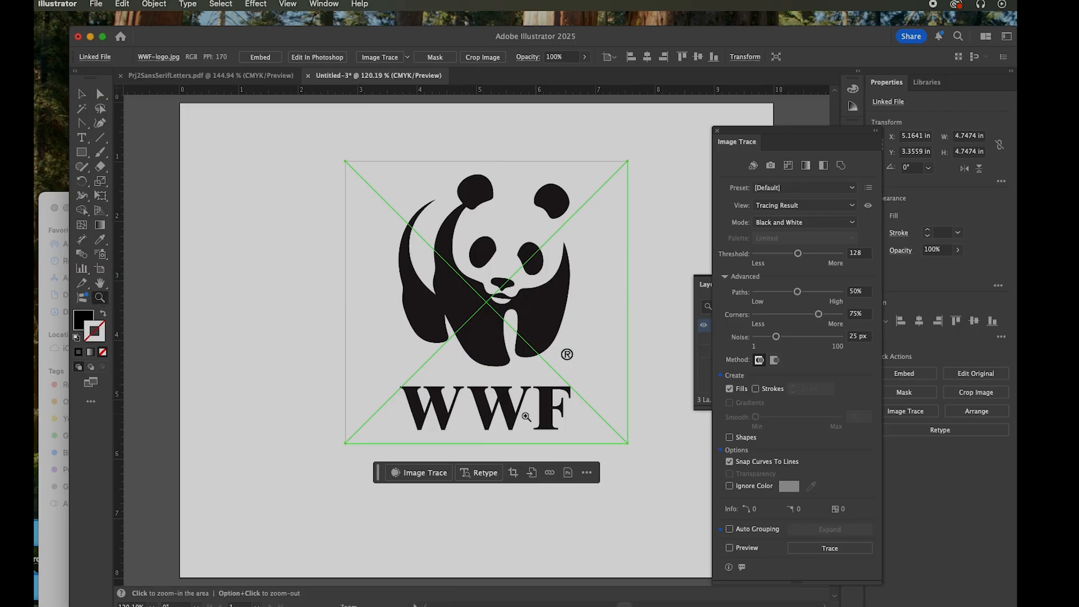
{"action": "left_click_drag", "start_coordinate": [497, 277], "coordinate": [481, 205]}
{"action": "left_click_drag", "start_coordinate": [571, 262], "coordinate": [729, 392]}
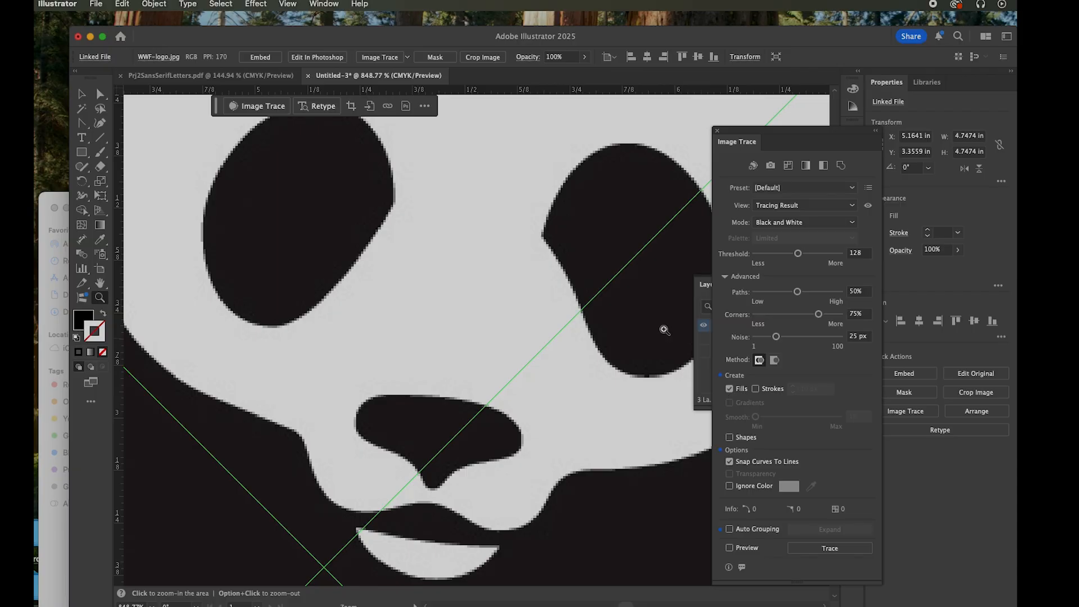
{"action": "left_click_drag", "start_coordinate": [580, 282], "coordinate": [459, 175]}
{"action": "left_click_drag", "start_coordinate": [530, 321], "coordinate": [443, 257]}
{"action": "left_click_drag", "start_coordinate": [554, 334], "coordinate": [528, 326]}
{"action": "left_click", "coordinate": [83, 92]}
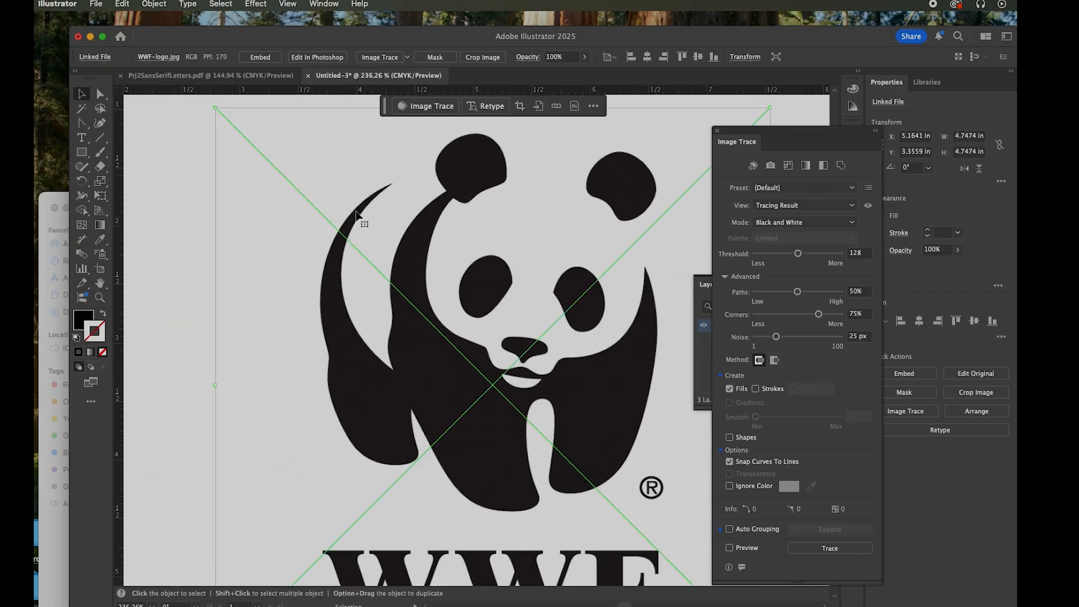
Preview a black and white trace of the WWF logo with Threshold 50, Paths 36%, Corners 26% and Noise 76 px
{"action": "left_click", "coordinate": [731, 548]}
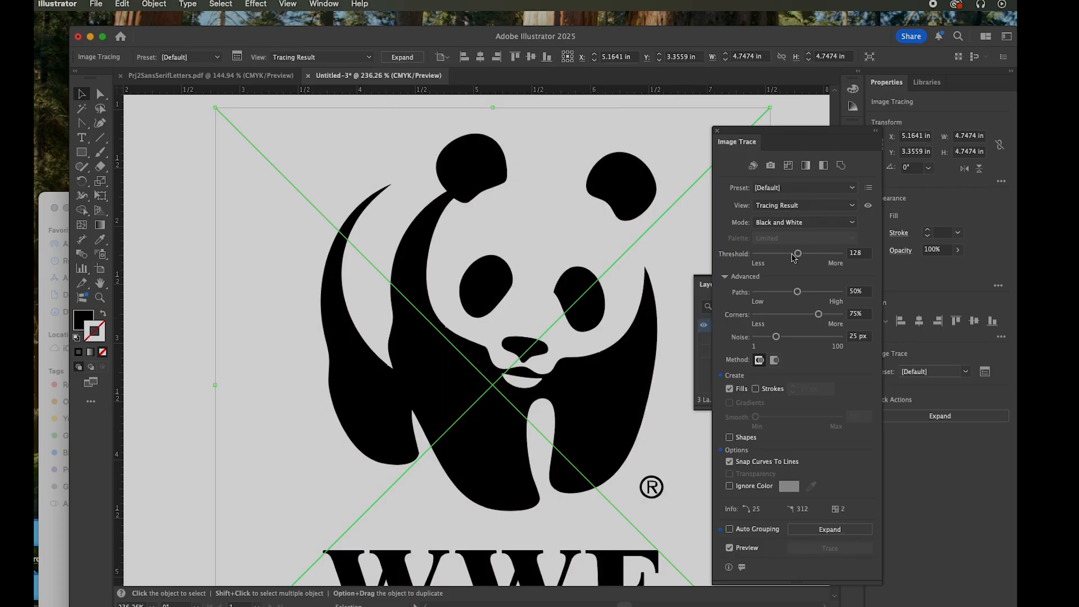
{"action": "mouse_move", "coordinate": [797, 253]}
{"action": "left_mouse_down"}
{"action": "mouse_move", "coordinate": [761, 254]}
{"action": "mouse_move", "coordinate": [784, 258]}
{"action": "left_mouse_up"}
{"action": "mouse_move", "coordinate": [788, 259]}
{"action": "left_mouse_down"}
{"action": "mouse_move", "coordinate": [804, 261]}
{"action": "mouse_move", "coordinate": [783, 293]}
{"action": "mouse_move", "coordinate": [755, 293]}
{"action": "left_mouse_up"}
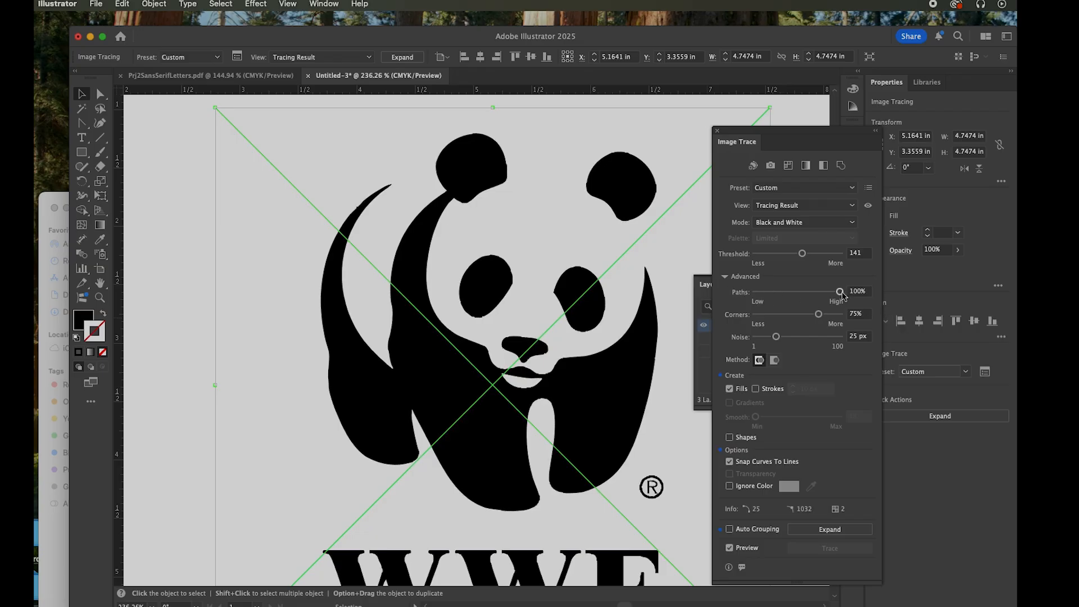
{"action": "mouse_move", "coordinate": [756, 292]}
{"action": "left_mouse_down"}
{"action": "mouse_move", "coordinate": [811, 291]}
{"action": "mouse_move", "coordinate": [785, 291]}
{"action": "left_mouse_up"}
{"action": "mouse_move", "coordinate": [802, 253]}
{"action": "left_mouse_down"}
{"action": "mouse_move", "coordinate": [756, 256]}
{"action": "mouse_move", "coordinate": [843, 264]}
{"action": "mouse_move", "coordinate": [773, 256]}
{"action": "left_mouse_up"}
{"action": "mouse_move", "coordinate": [819, 315]}
{"action": "left_mouse_down"}
{"action": "mouse_move", "coordinate": [778, 315]}
{"action": "mouse_move", "coordinate": [819, 337]}
{"action": "left_mouse_up"}
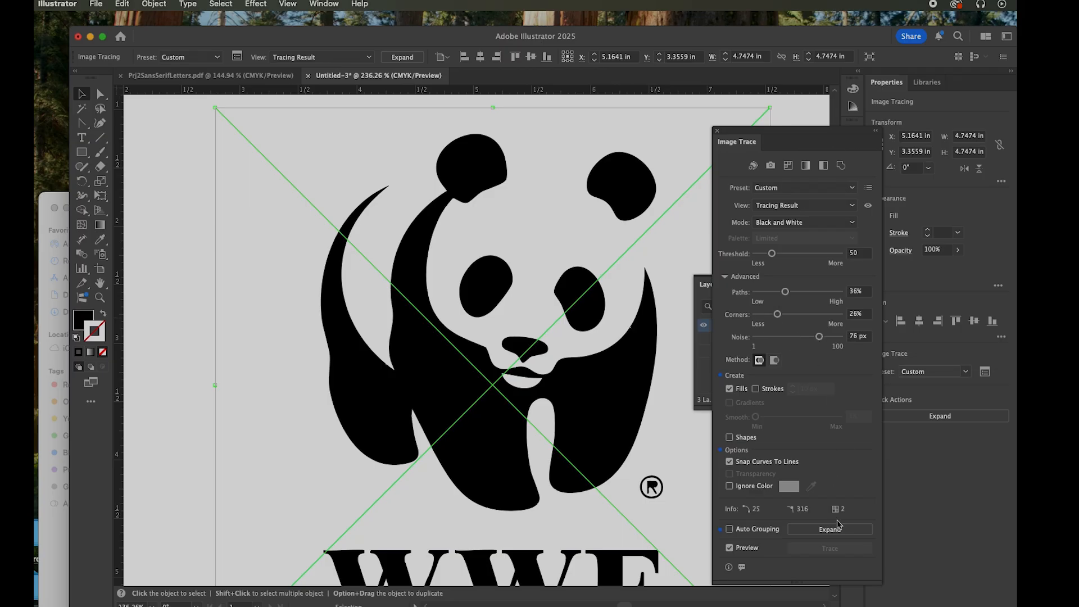
Ignore the white background color in the trace and expand the tracing into vector paths
{"action": "left_click", "coordinate": [729, 487]}
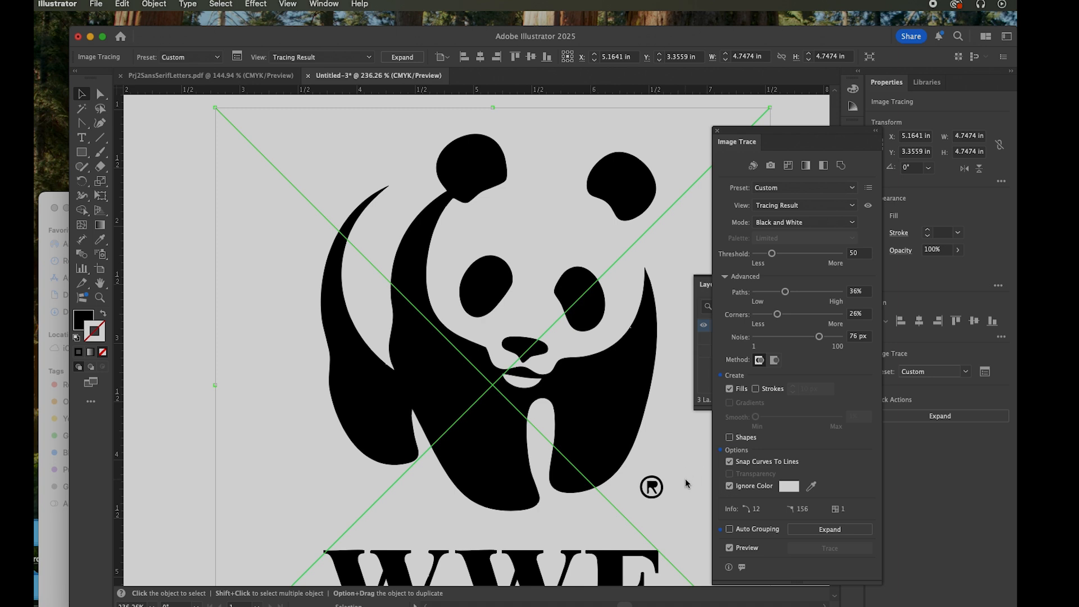
{"action": "left_click", "coordinate": [837, 531]}
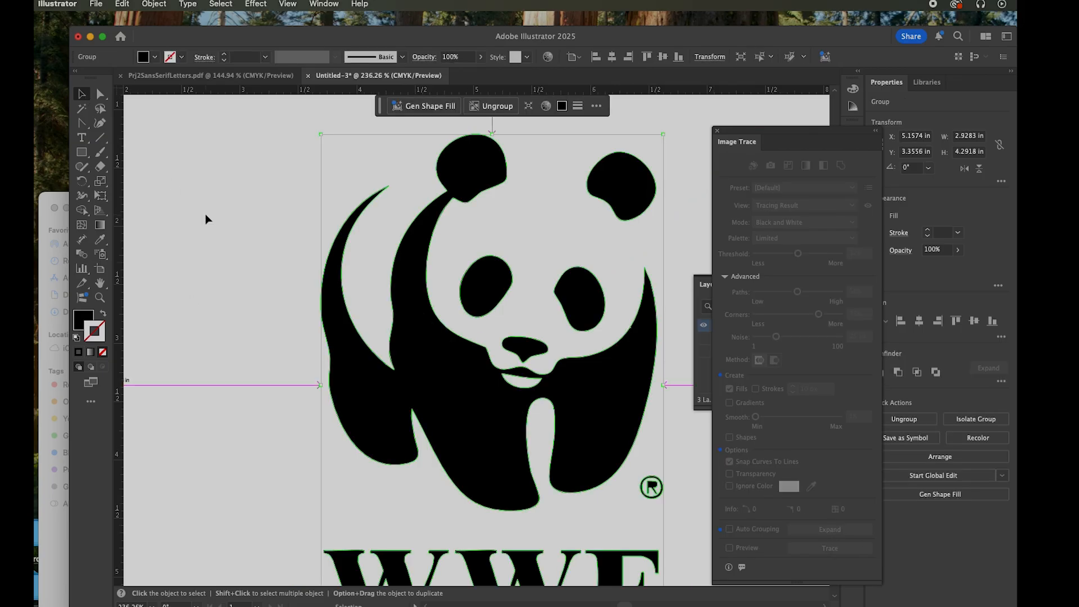
Reposition the expanded WWF logo group at about X 4.67 in, Y 2.87 in
{"action": "mouse_move", "coordinate": [453, 371]}
{"action": "left_mouse_down"}
{"action": "mouse_move", "coordinate": [378, 354]}
{"action": "mouse_move", "coordinate": [416, 376]}
{"action": "left_mouse_up"}
{"action": "left_click_drag", "start_coordinate": [525, 377], "coordinate": [550, 366]}
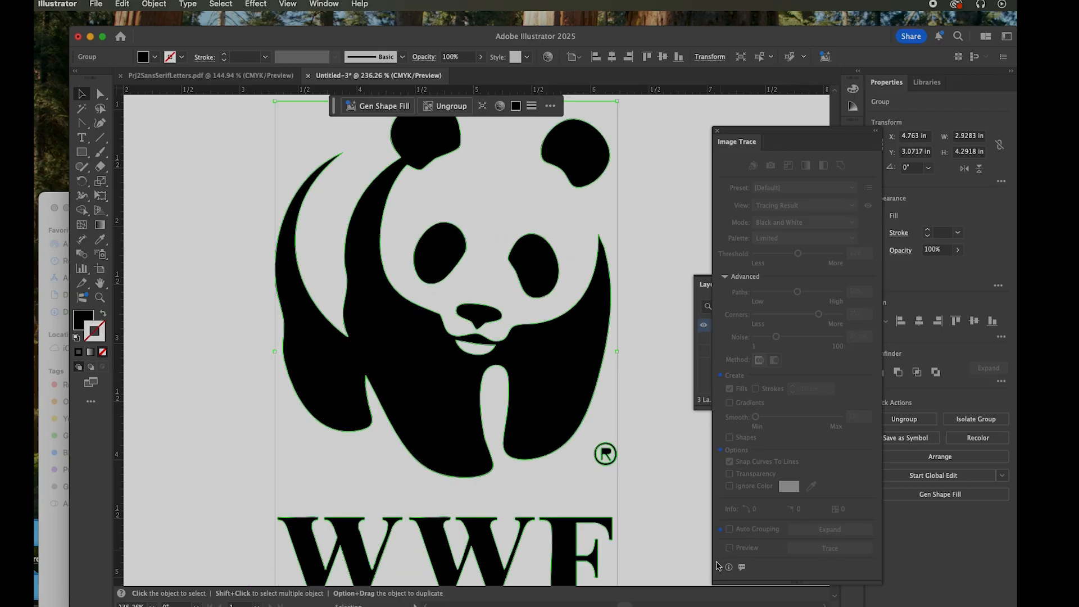
{"action": "left_click", "coordinate": [664, 439]}
{"action": "left_click_drag", "start_coordinate": [577, 408], "coordinate": [581, 381]}
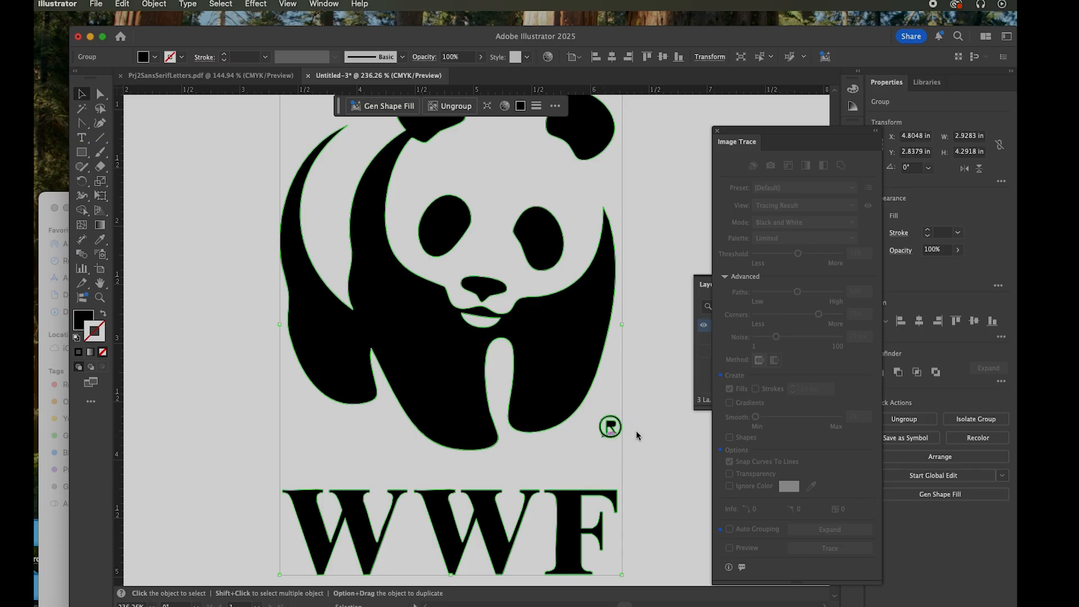
{"action": "left_click_drag", "start_coordinate": [571, 409], "coordinate": [504, 353]}
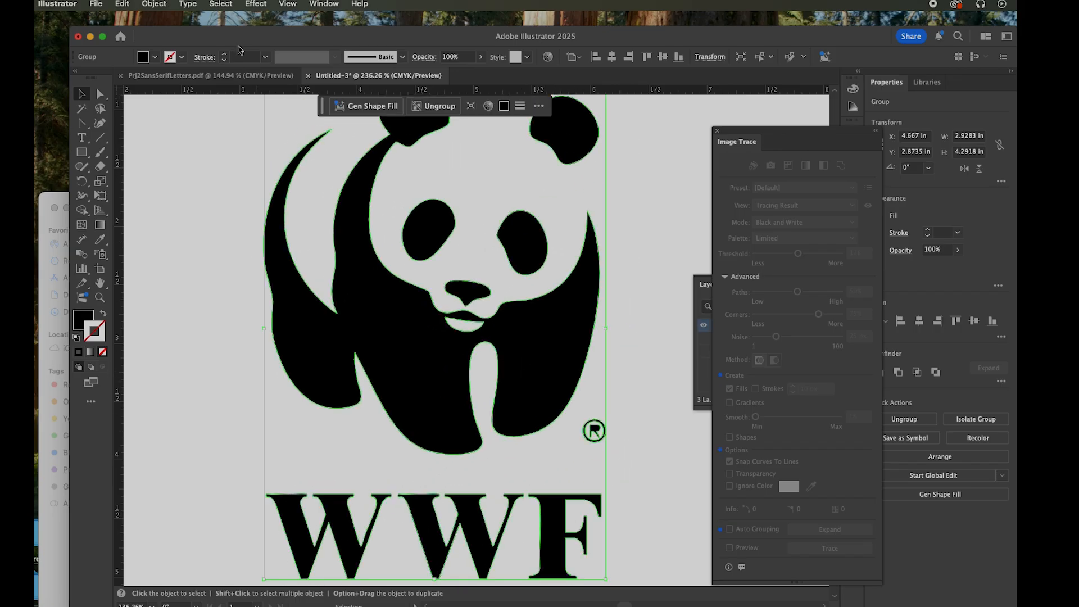
Ungroup the traced WWF logo and delete the circled ® mark beside the panda
{"action": "left_click", "coordinate": [145, 7]}
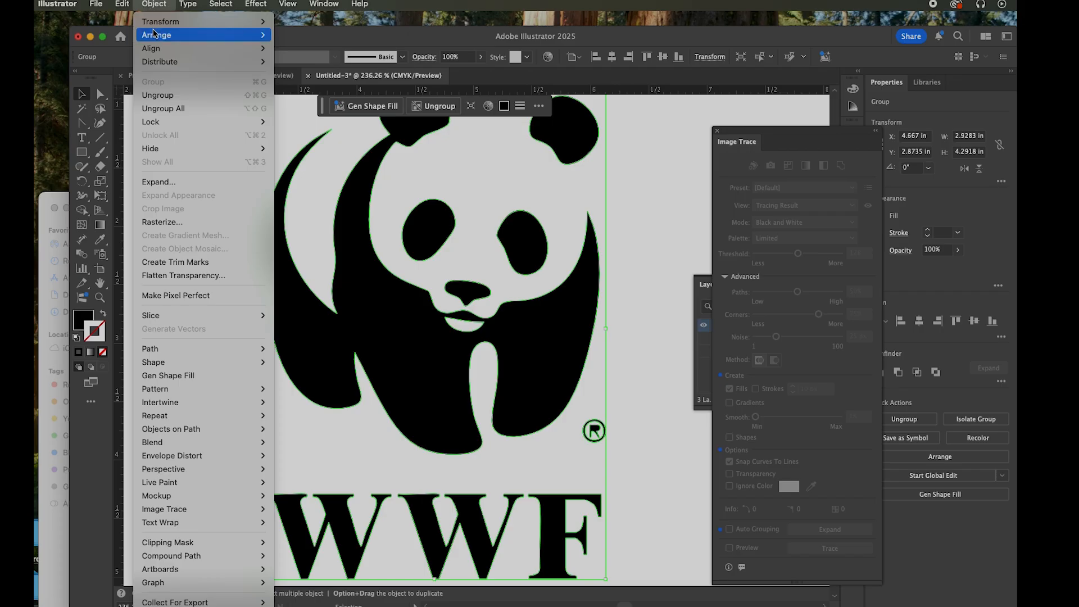
{"action": "left_click", "coordinate": [167, 97]}
{"action": "left_click", "coordinate": [660, 426]}
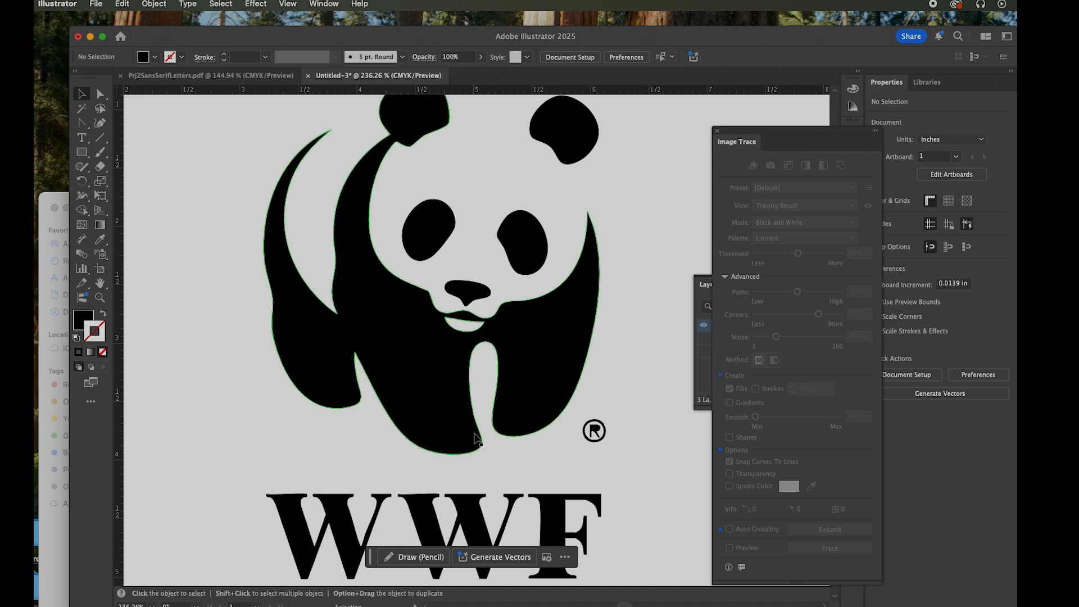
{"action": "left_click", "coordinate": [596, 433]}
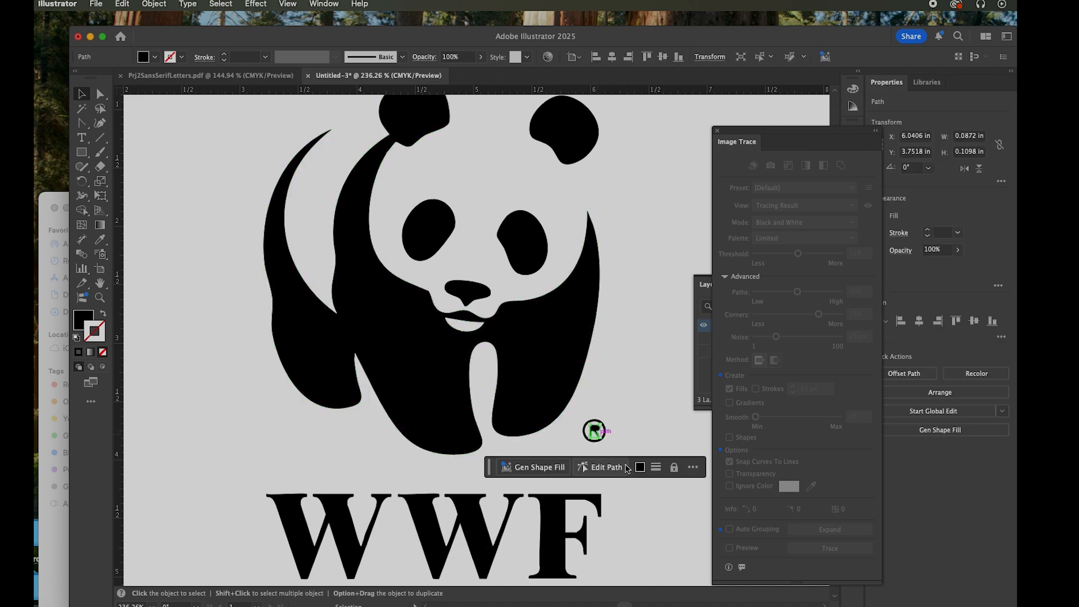
{"action": "key", "text": "Delete"}
{"action": "left_click", "coordinate": [601, 427]}
{"action": "key", "text": "Delete"}
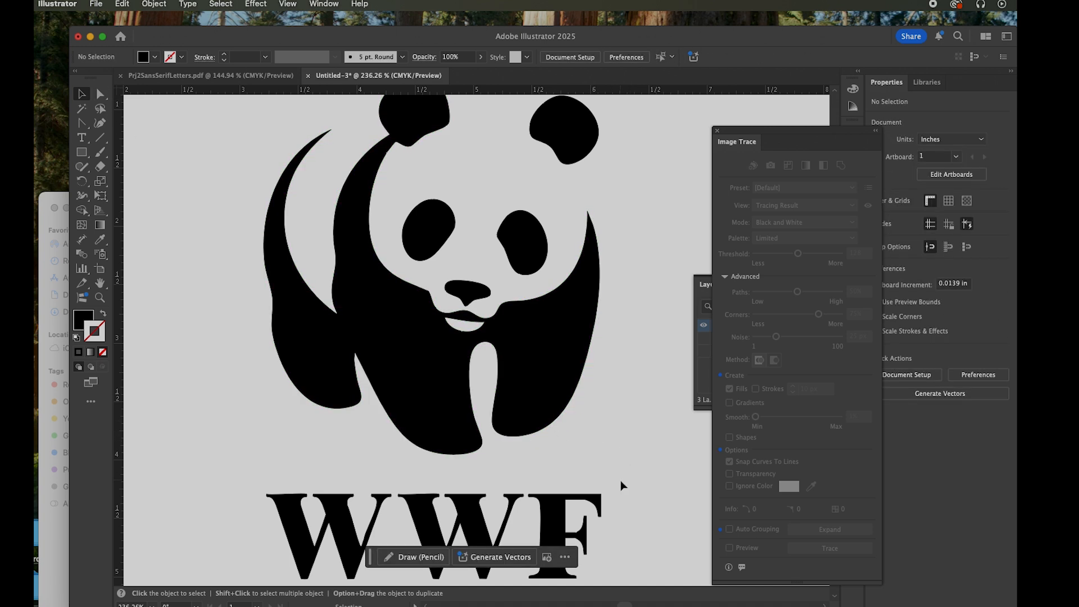
Delete the W, W and F letters below the panda
{"action": "left_click", "coordinate": [345, 505]}
{"action": "key", "text": "Delete"}
{"action": "left_click", "coordinate": [455, 528]}
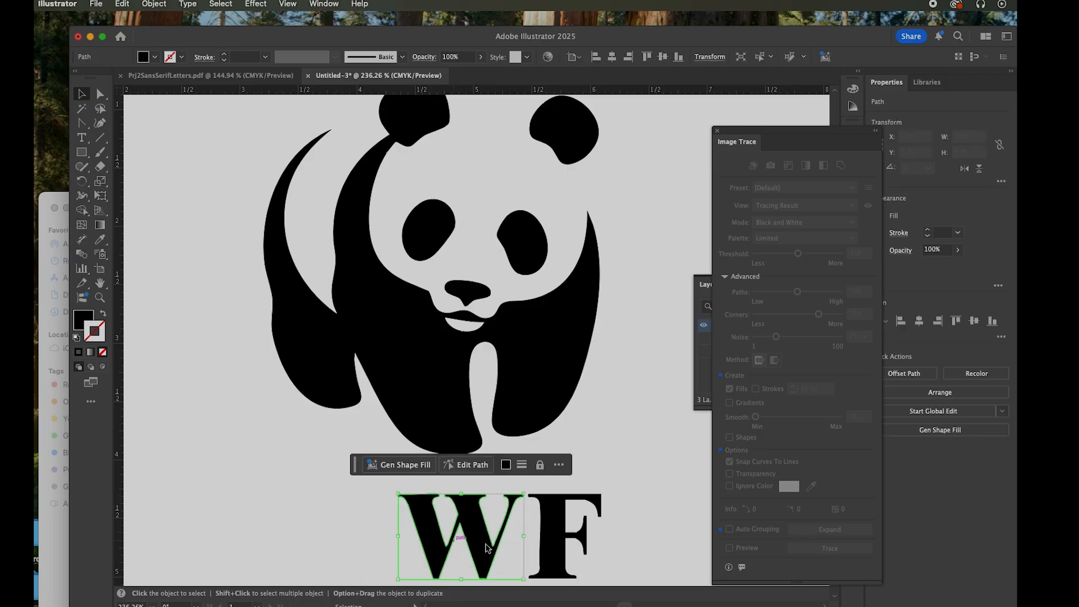
{"action": "key", "text": "Delete"}
{"action": "key", "text": "Delete"}
Move the panda's detached ear, both eyes and nose away from their places as separate shapes
{"action": "scroll", "coordinate": [625, 386], "scroll_direction": "up", "scroll_amount": 1}
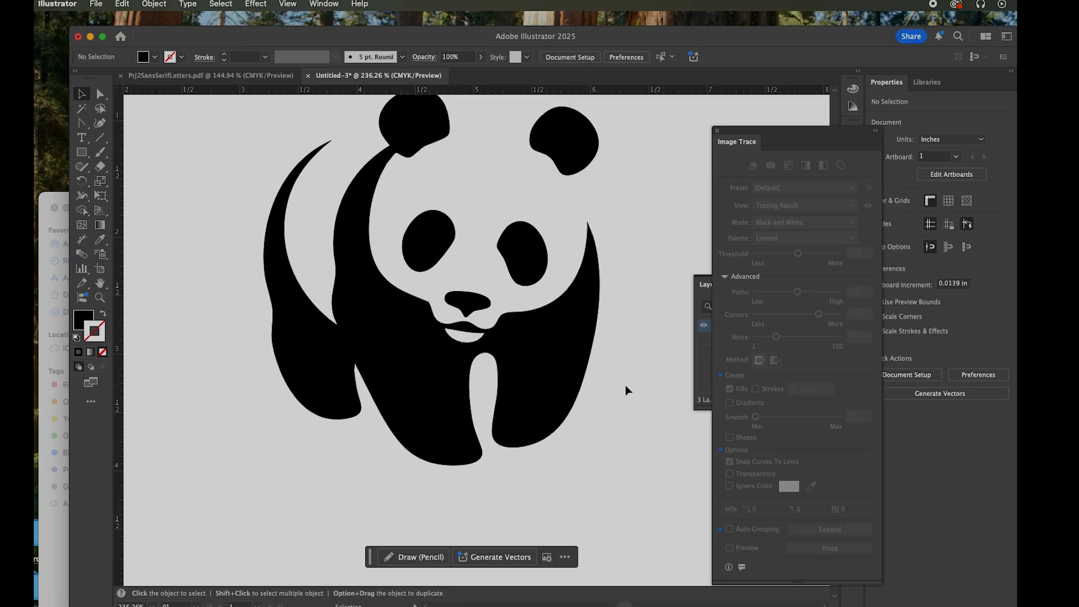
{"action": "scroll", "coordinate": [625, 386], "scroll_direction": "up", "scroll_amount": 5}
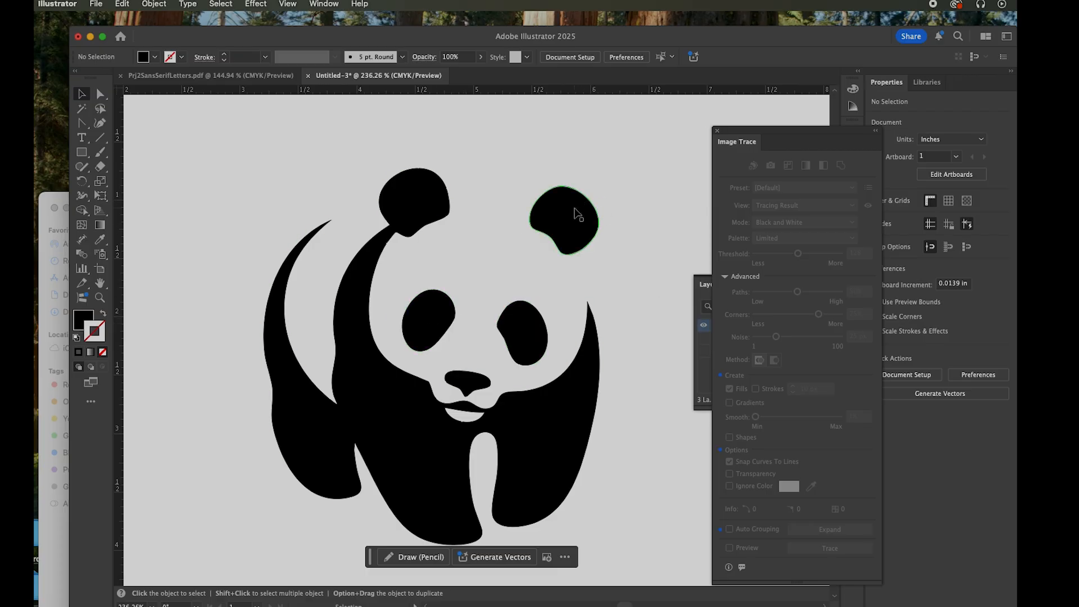
{"action": "left_click_drag", "start_coordinate": [572, 212], "coordinate": [682, 143]}
{"action": "left_click_drag", "start_coordinate": [527, 320], "coordinate": [545, 257]}
{"action": "left_click_drag", "start_coordinate": [425, 321], "coordinate": [470, 199]}
{"action": "left_click_drag", "start_coordinate": [461, 378], "coordinate": [641, 299]}
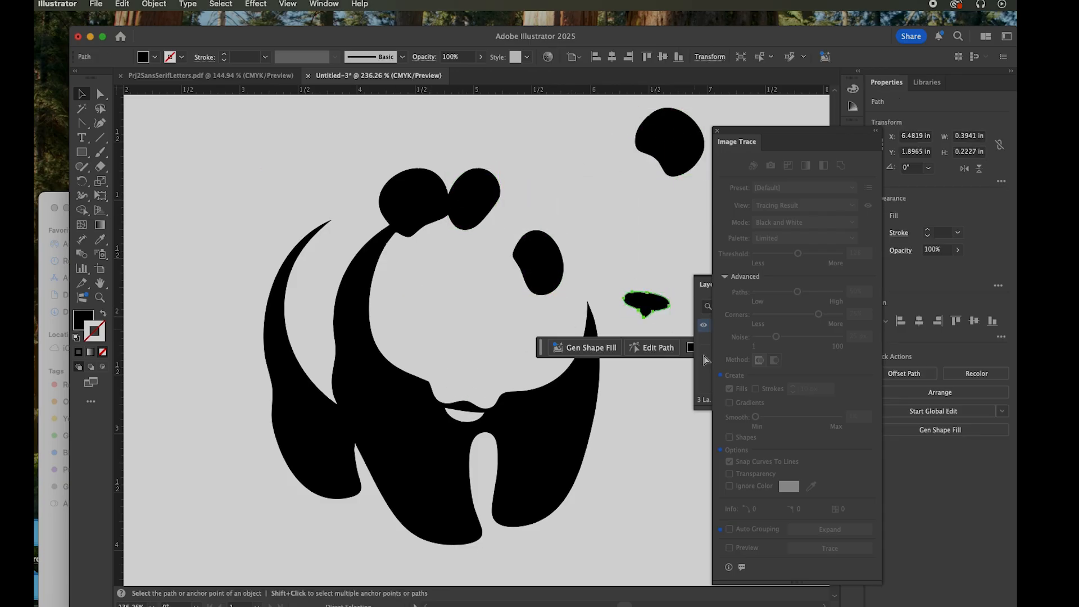
Undo the moves of the panda's ear, eyes and nose
{"action": "key", "text": "super+z"}
{"action": "key", "text": "super+z"}
{"action": "key", "text": "super+z"}
{"action": "key", "text": "super+z"}
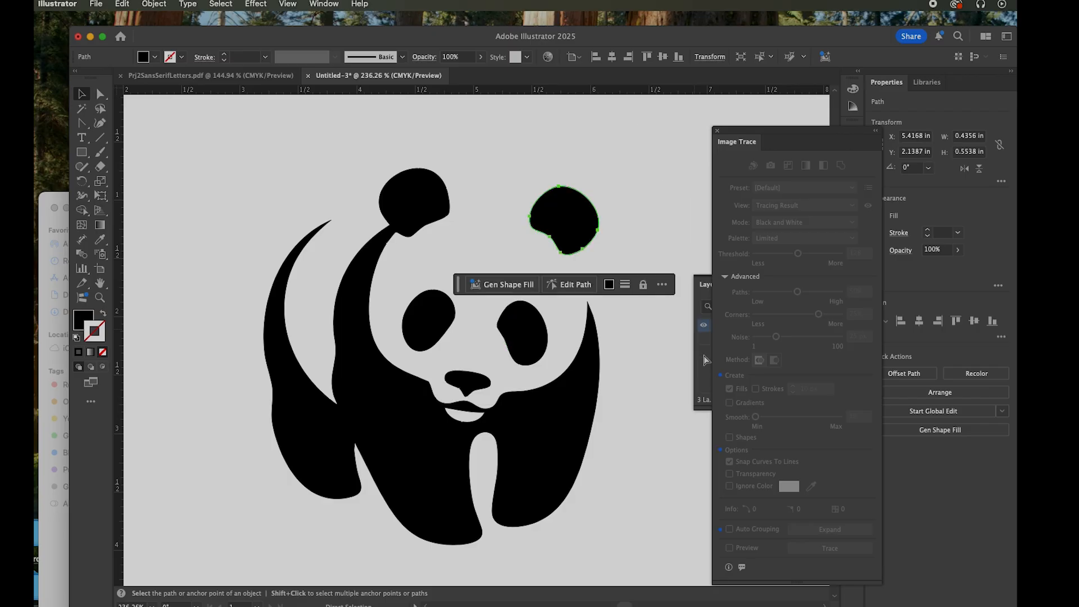
Select all the panda shapes, group them and deselect the result
{"action": "left_click_drag", "start_coordinate": [243, 182], "coordinate": [635, 510]}
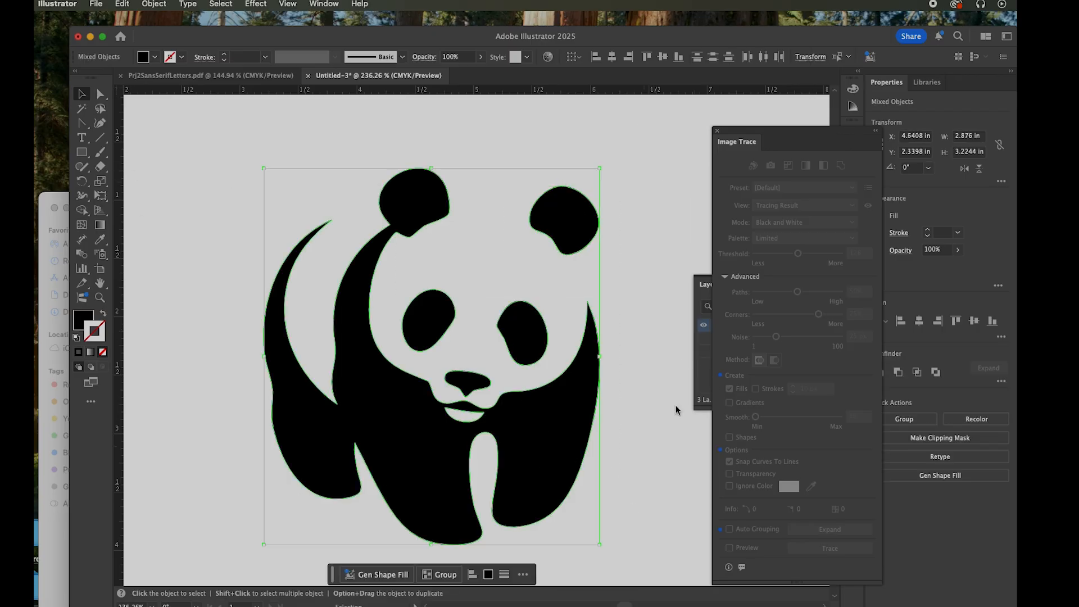
{"action": "left_click", "coordinate": [154, 4]}
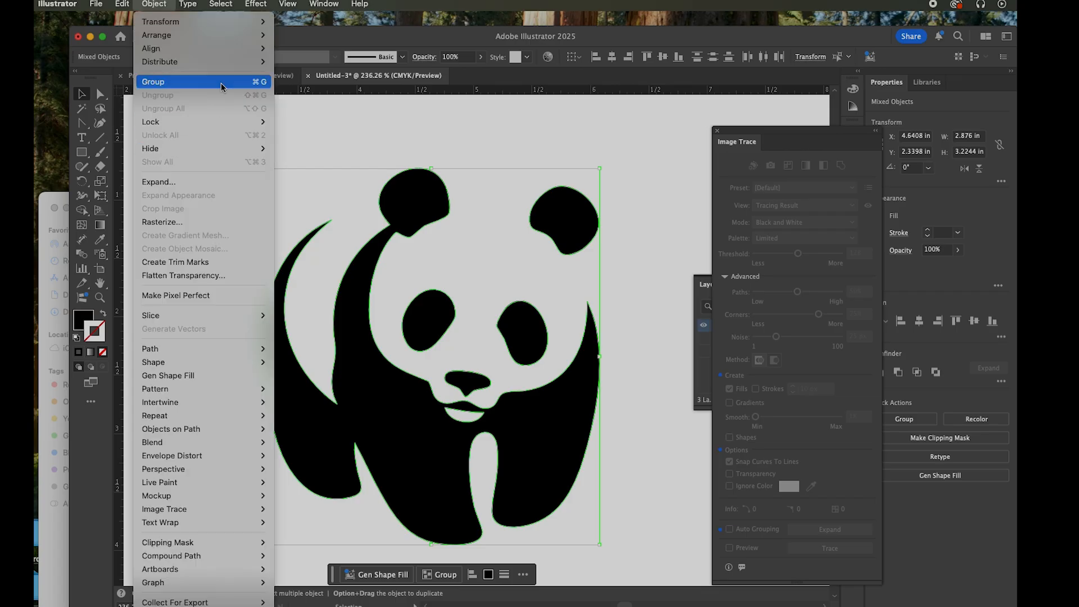
{"action": "left_click", "coordinate": [213, 83]}
{"action": "left_click", "coordinate": [652, 376]}
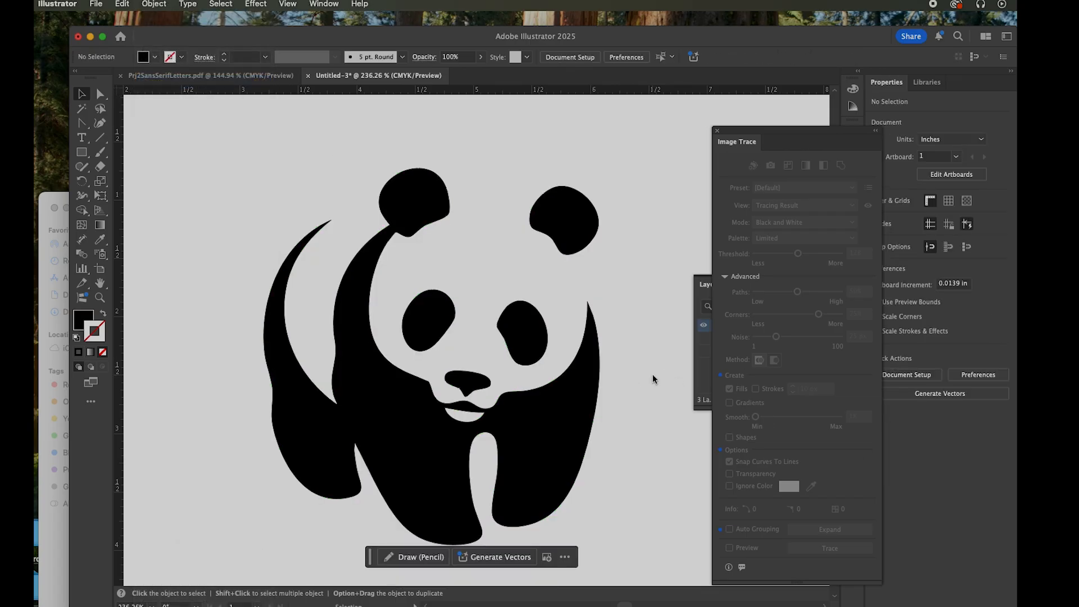
Enlarge the panda group proportionally to about 4.27 × 4.78 in and position it at about X 4.64 in, Y 3.81 in
{"action": "key", "text": "super+0"}
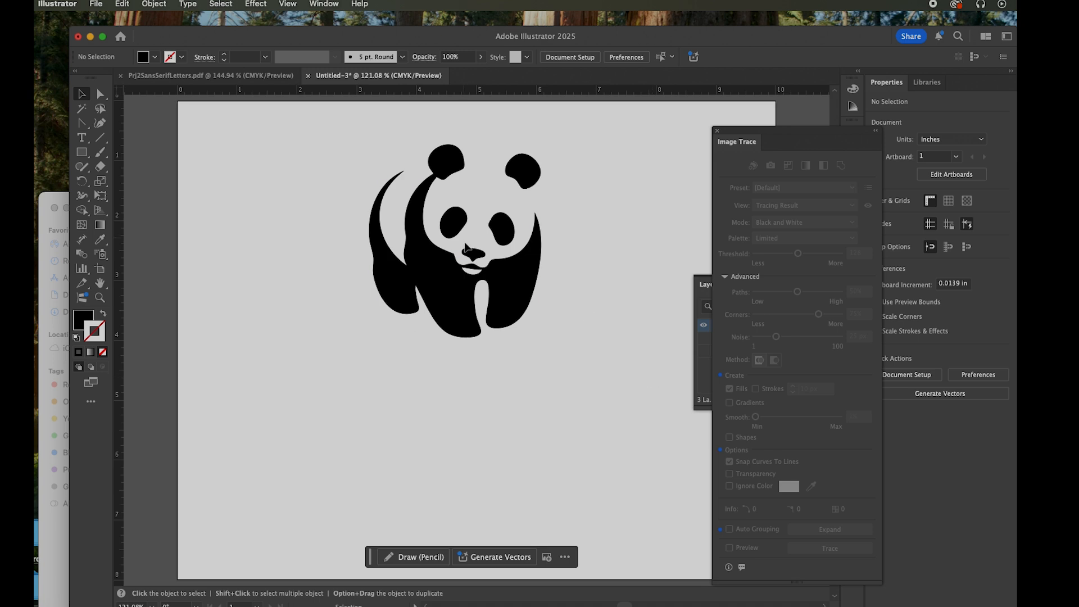
{"action": "left_click", "coordinate": [469, 280]}
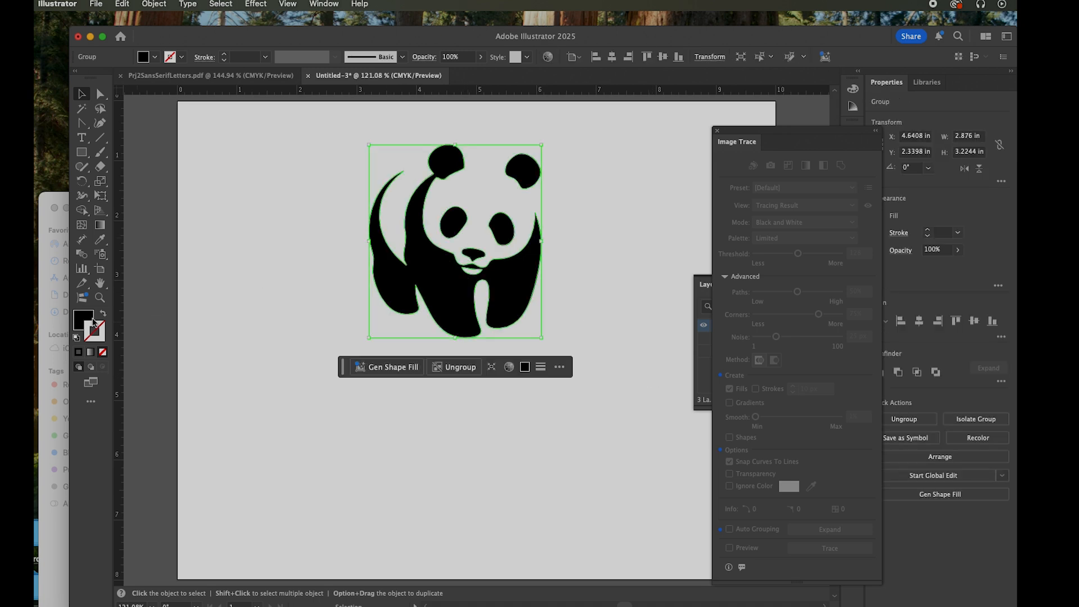
{"action": "left_click", "coordinate": [93, 324]}
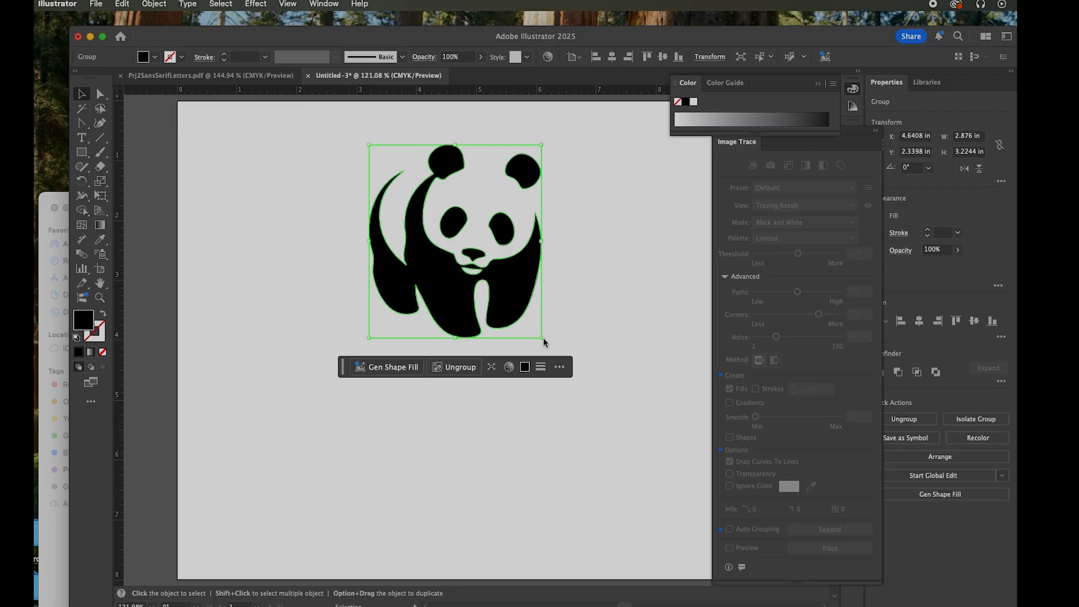
{"action": "left_click_drag", "start_coordinate": [542, 338], "coordinate": [626, 457]}
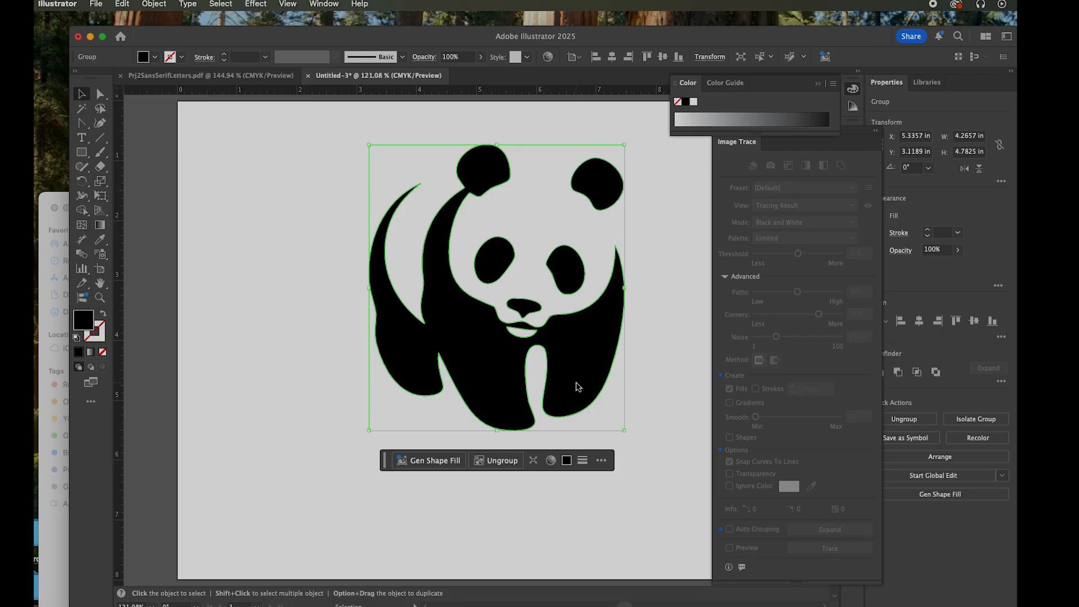
{"action": "left_click_drag", "start_coordinate": [578, 385], "coordinate": [531, 434]}
{"action": "left_click_drag", "start_coordinate": [586, 195], "coordinate": [586, 195]}
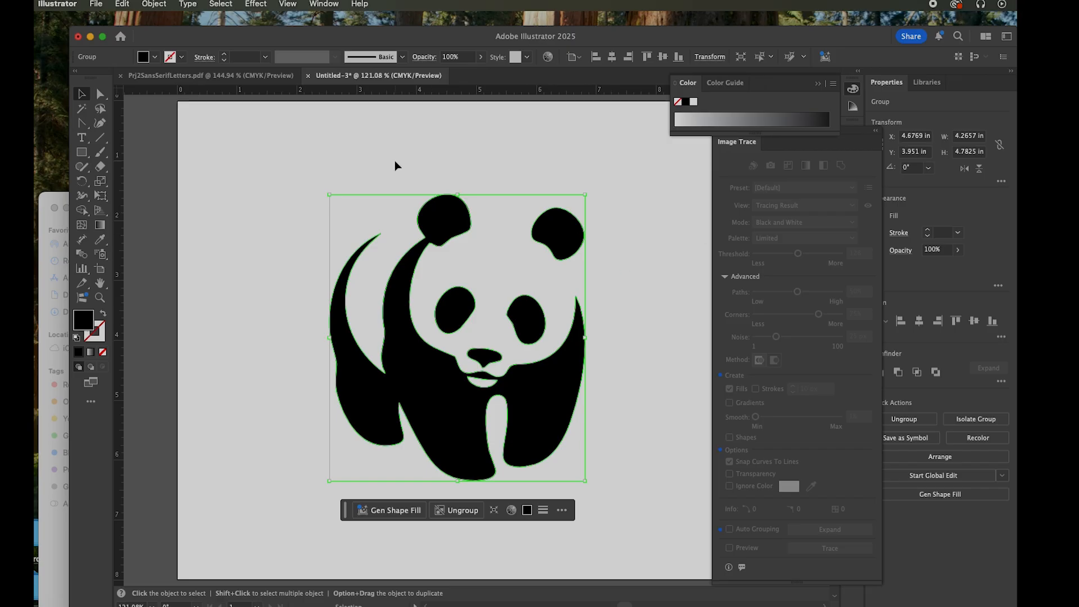
{"action": "left_click_drag", "start_coordinate": [434, 309], "coordinate": [397, 322]}
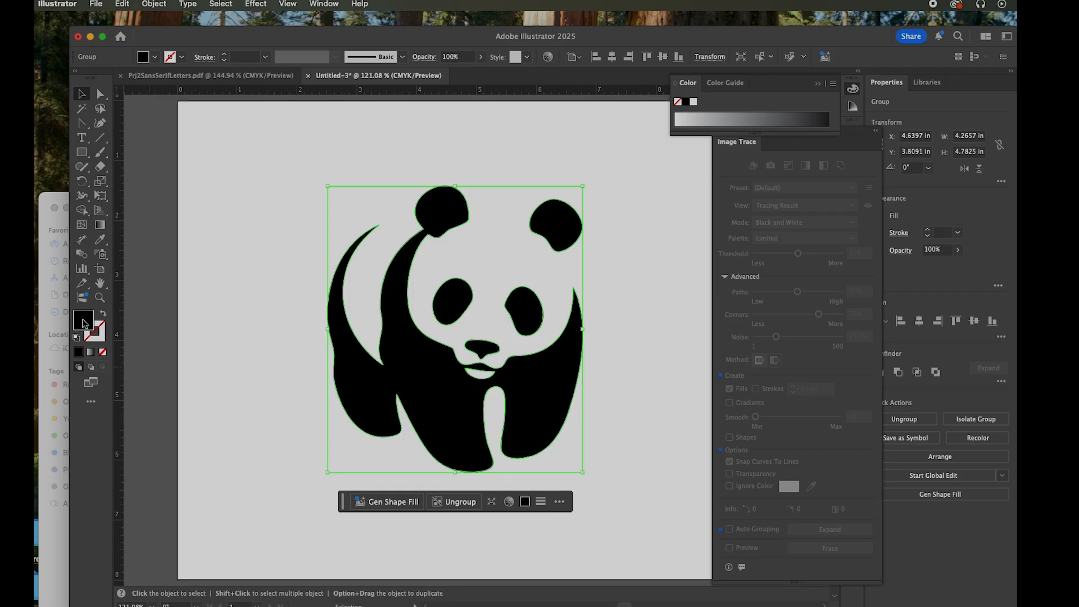
{"action": "double_click", "coordinate": [83, 321]}
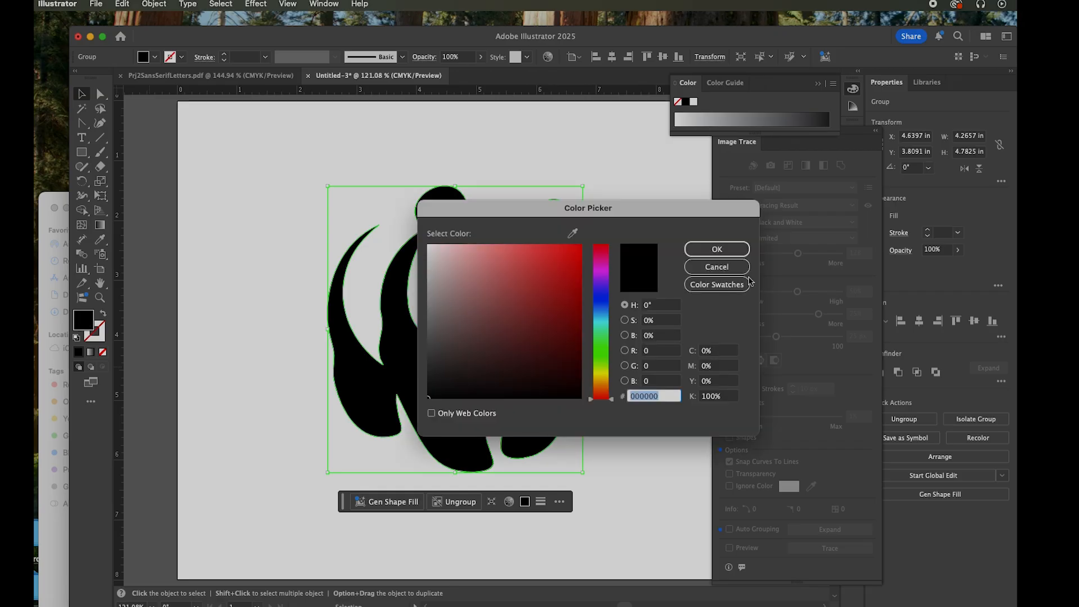
{"action": "left_click", "coordinate": [710, 286]}
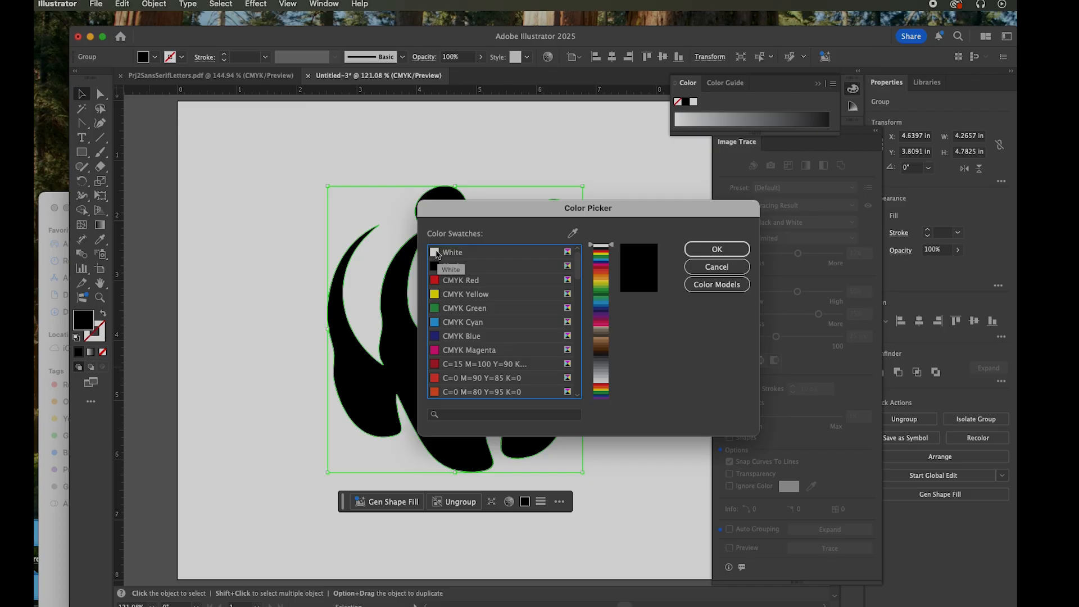
{"action": "left_click", "coordinate": [717, 268]}
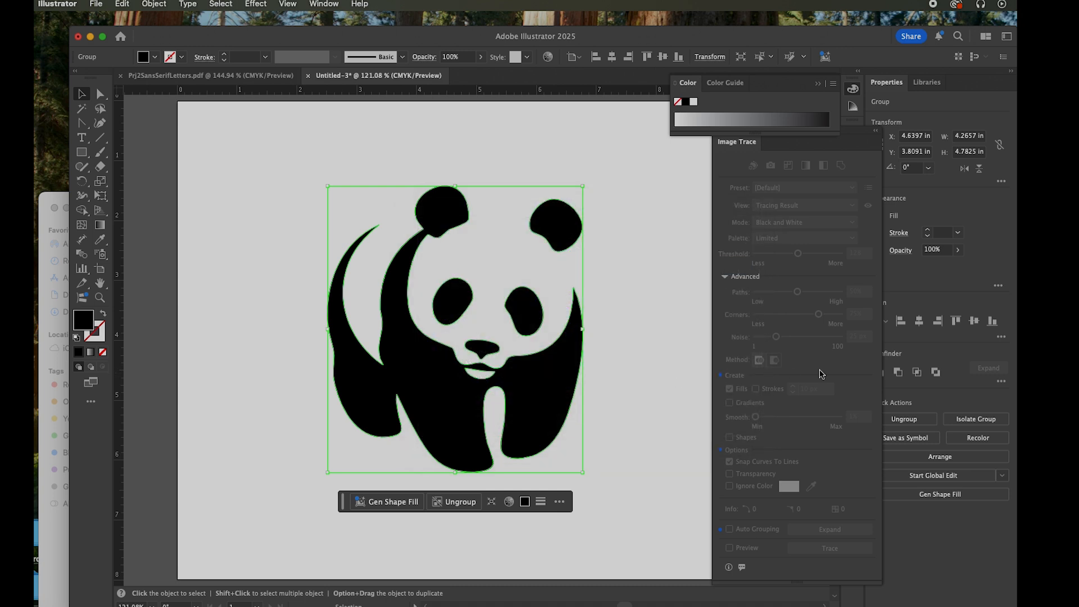
Close the Image Trace panel and fill the panda group with white, keeping the grayscale color mode
{"action": "mouse_move", "coordinate": [853, 141]}
{"action": "left_mouse_down"}
{"action": "mouse_move", "coordinate": [863, 145]}
{"action": "mouse_move", "coordinate": [883, 351]}
{"action": "mouse_move", "coordinate": [956, 511]}
{"action": "mouse_move", "coordinate": [898, 365]}
{"action": "left_mouse_up"}
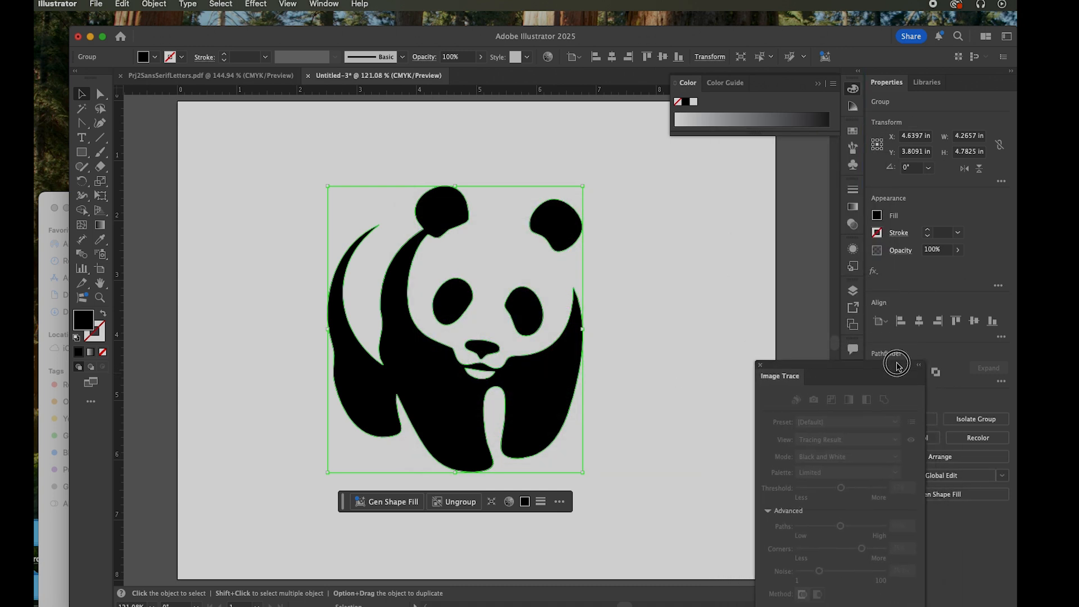
{"action": "left_click_drag", "start_coordinate": [777, 369], "coordinate": [844, 373]}
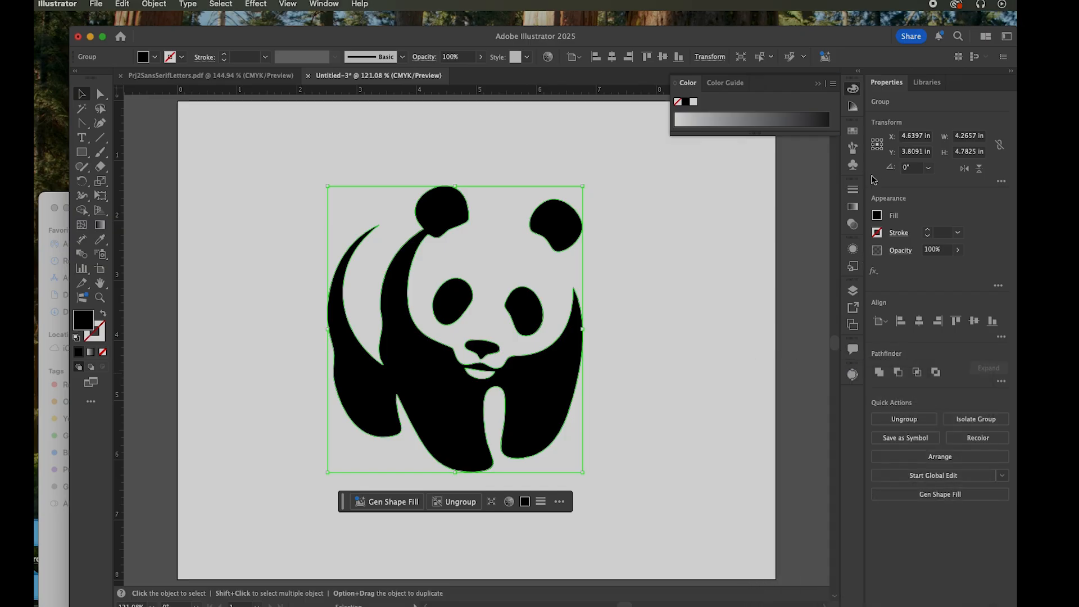
{"action": "left_click", "coordinate": [833, 82]}
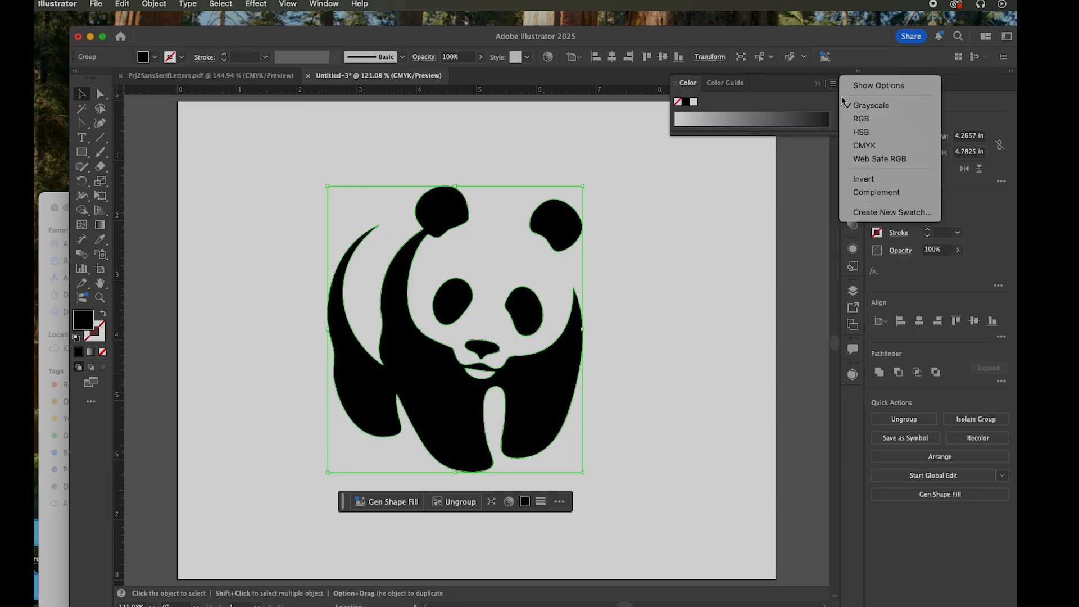
{"action": "left_click", "coordinate": [892, 108]}
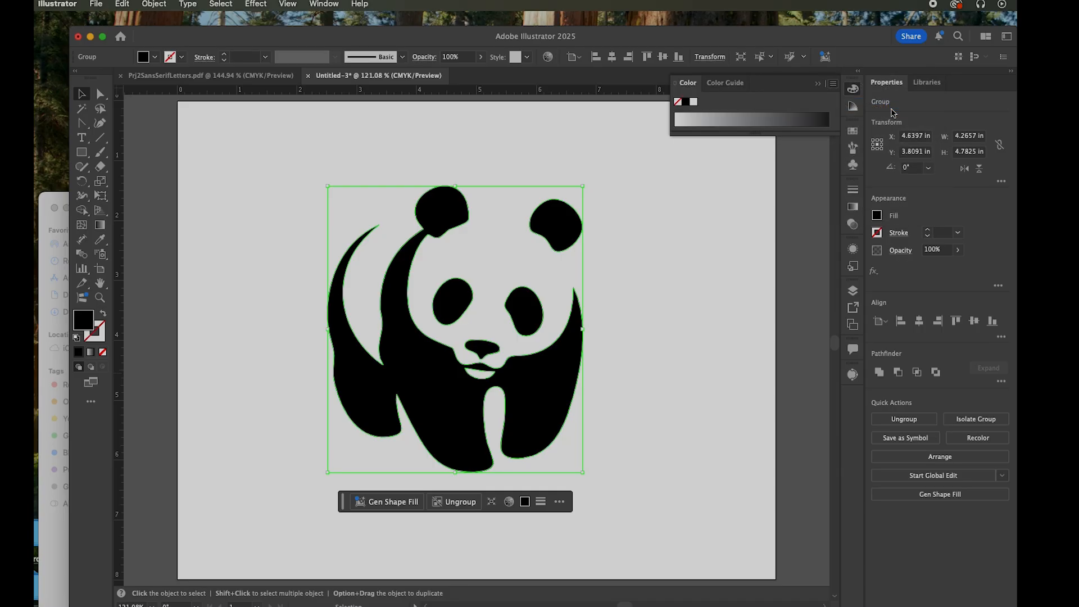
{"action": "left_click", "coordinate": [700, 117]}
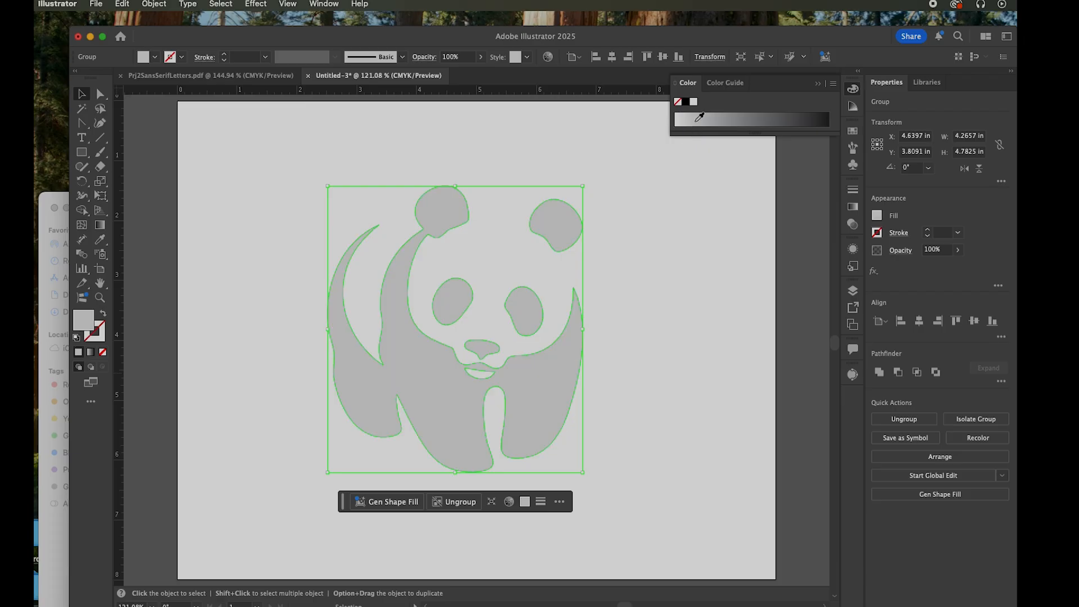
{"action": "left_click", "coordinate": [692, 102]}
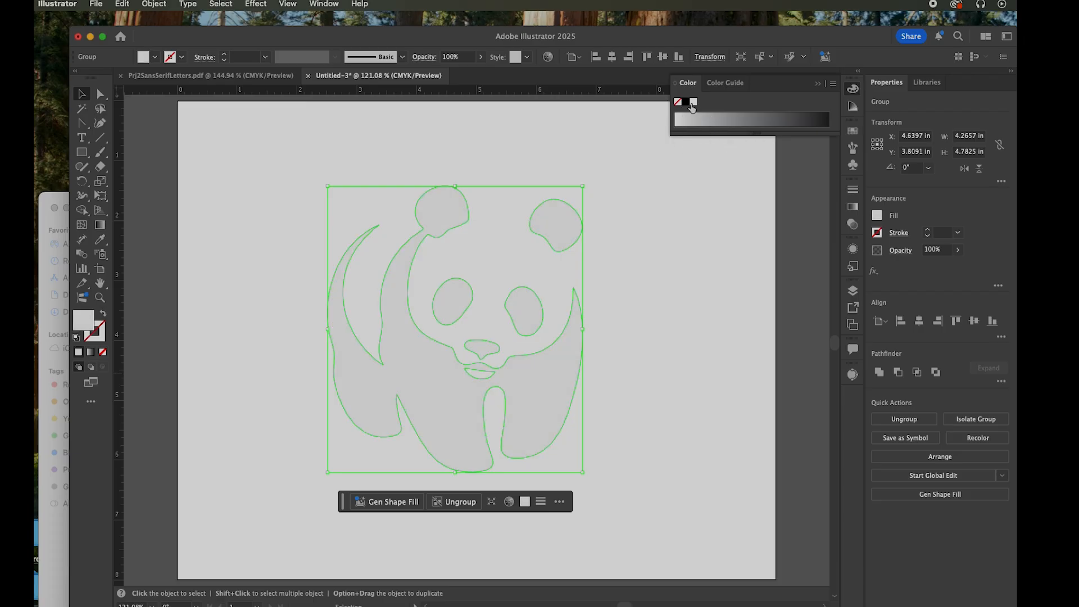
{"action": "left_click", "coordinate": [677, 125]}
Make Layer 1 with the W letterform visible behind the white panda and deselect the group
{"action": "left_click", "coordinate": [853, 291]}
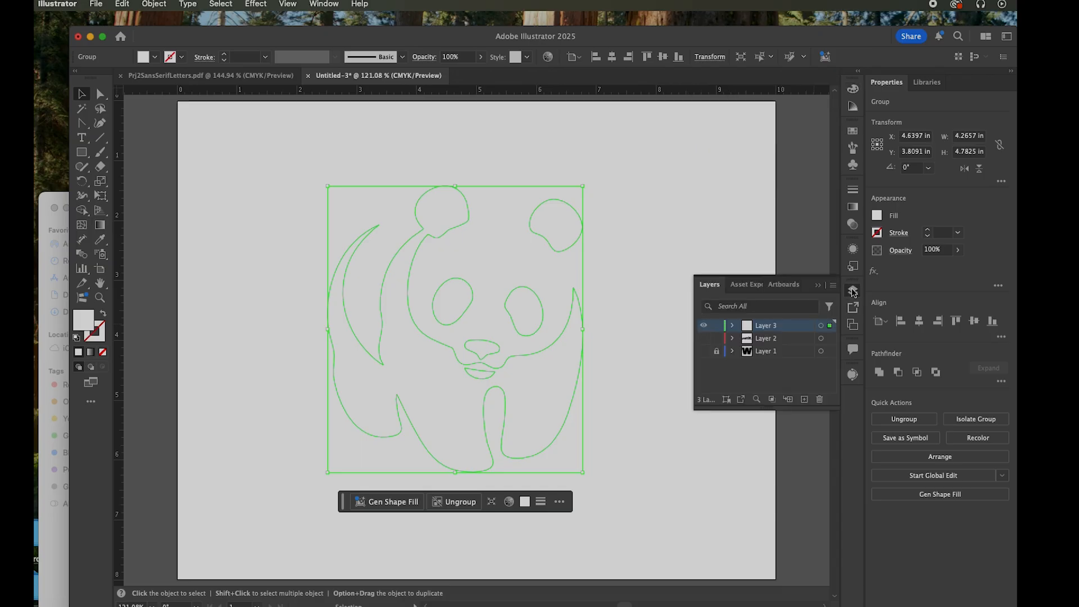
{"action": "left_click", "coordinate": [703, 351]}
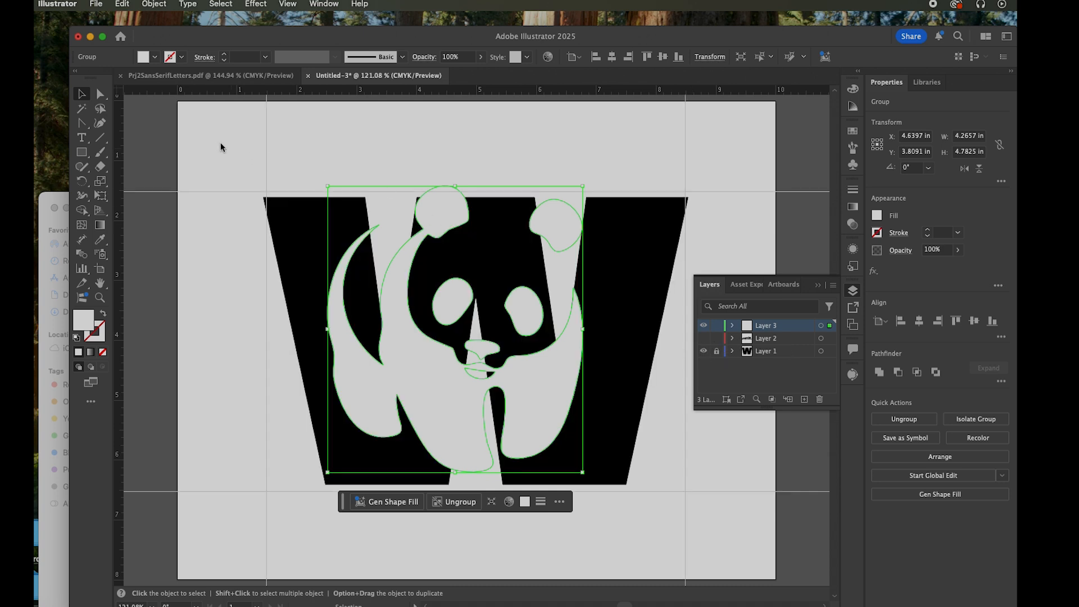
{"action": "left_click", "coordinate": [205, 155]}
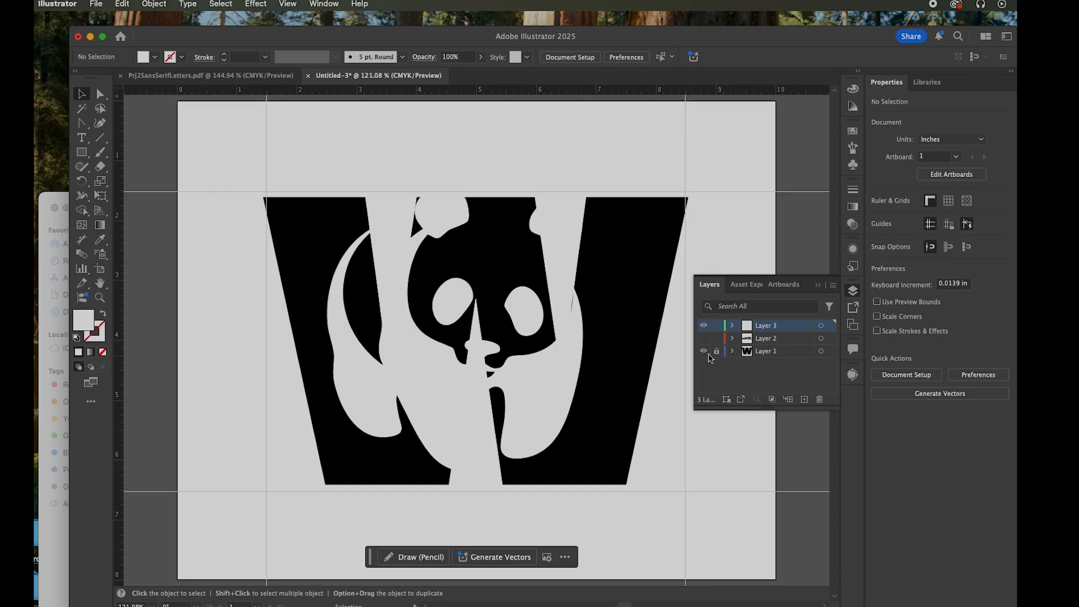
Try the panda over the W's right half at about X 5.74 in, Y 3.47 in, hiding and reshowing Layer 3 to compare
{"action": "left_click_drag", "start_coordinate": [550, 357], "coordinate": [597, 346]}
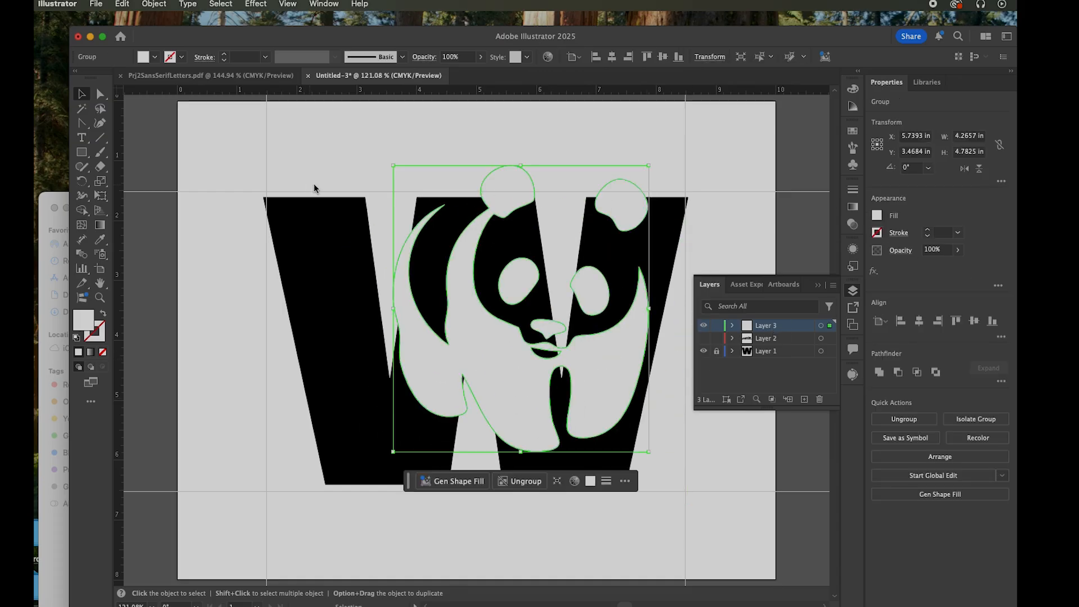
{"action": "left_click", "coordinate": [270, 131]}
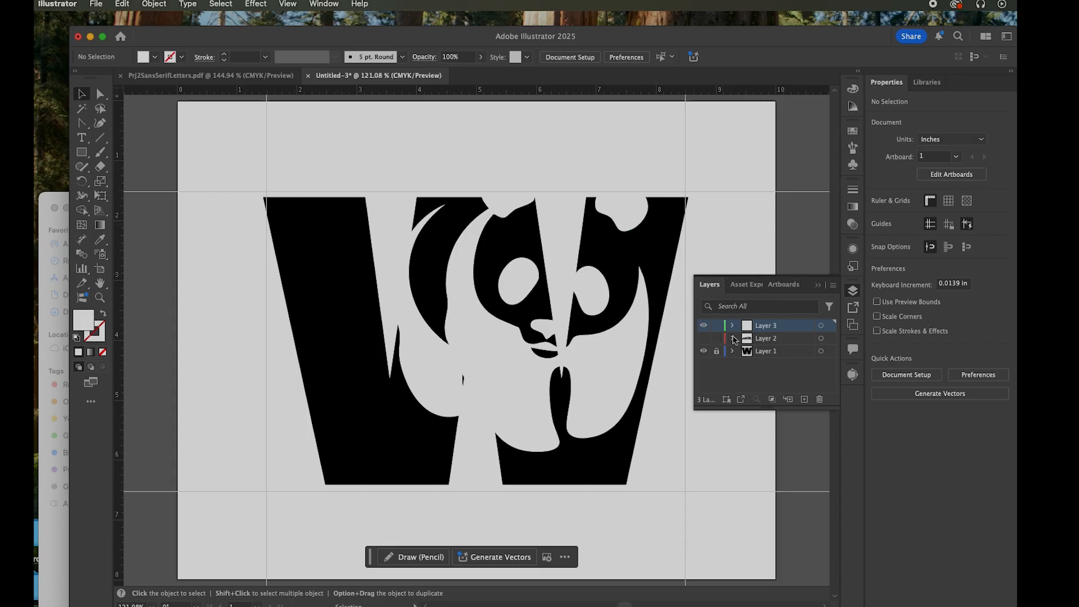
{"action": "left_click", "coordinate": [703, 325]}
{"action": "left_click", "coordinate": [704, 326]}
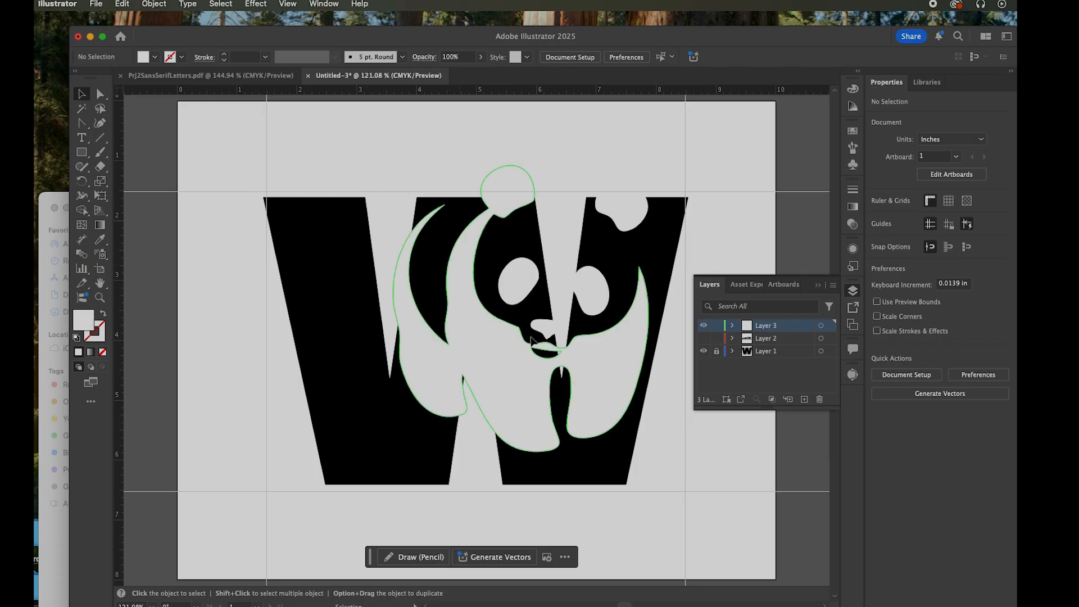
Enlarge the panda group proportionally to about 4.84 × 5.42 in, place it over the W at about X 6.26 in, Y 4.57 in, and deselect it
{"action": "left_click_drag", "start_coordinate": [520, 375], "coordinate": [363, 422]}
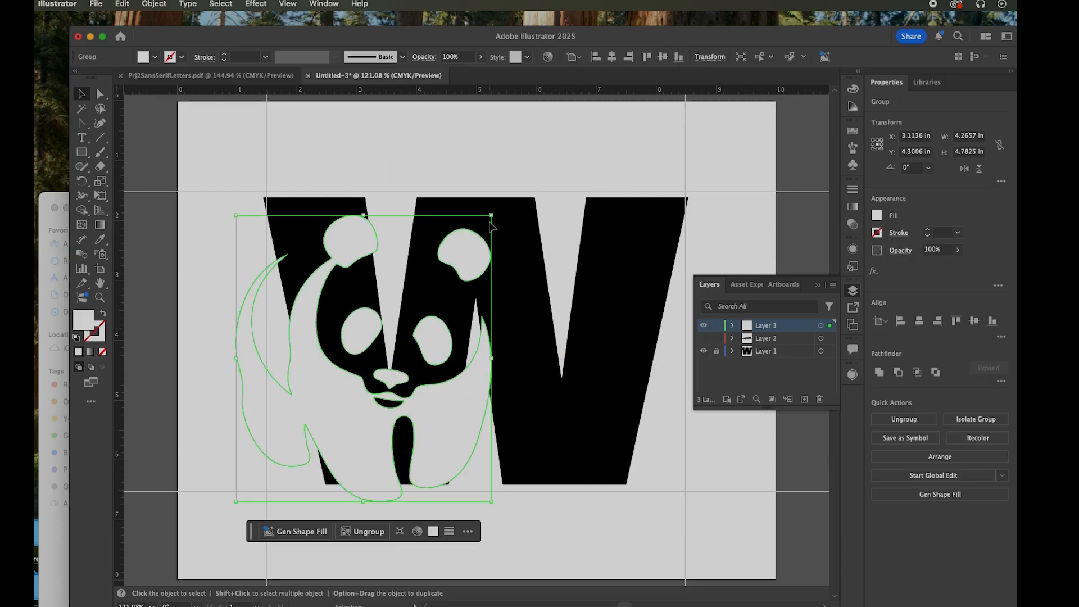
{"action": "left_click_drag", "start_coordinate": [493, 215], "coordinate": [516, 192]}
{"action": "left_click_drag", "start_coordinate": [580, 183], "coordinate": [679, 184]}
{"action": "left_click_drag", "start_coordinate": [492, 428], "coordinate": [618, 448]}
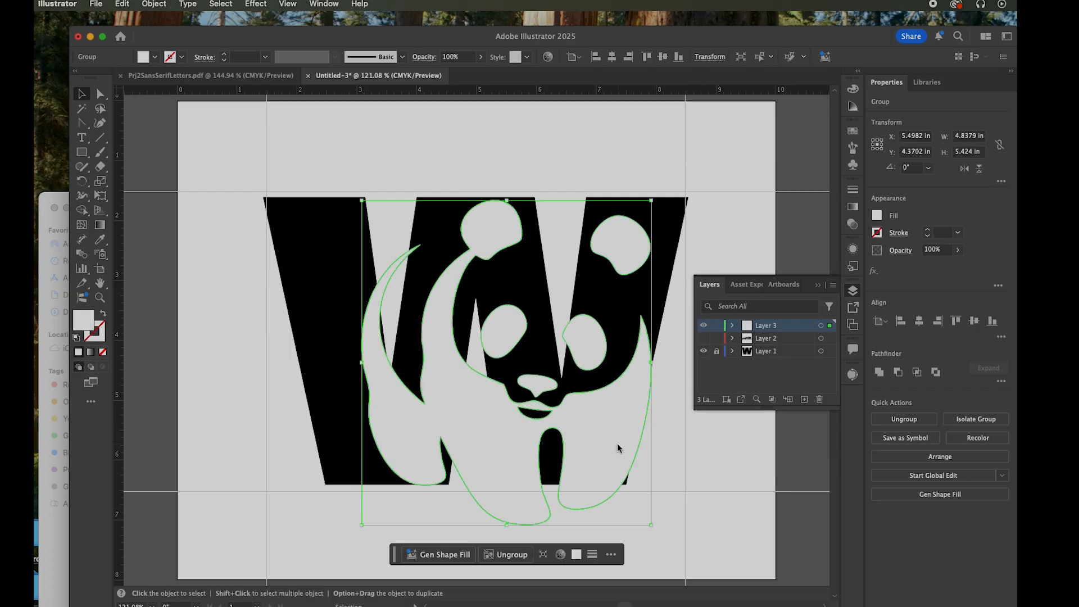
{"action": "left_click", "coordinate": [433, 138]}
{"action": "left_click_drag", "start_coordinate": [496, 365], "coordinate": [509, 369]}
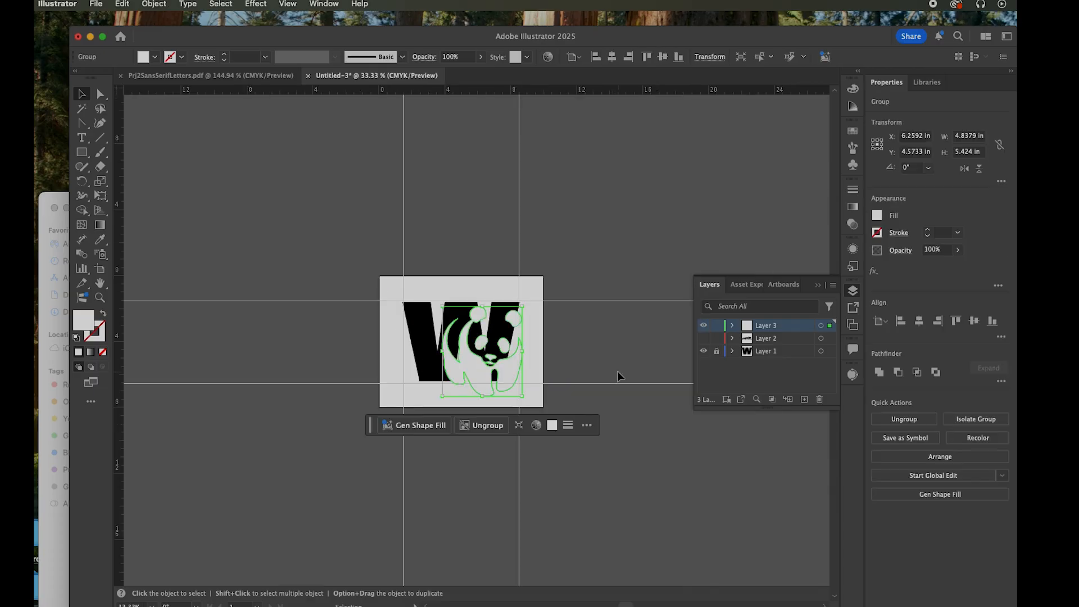
{"action": "left_click", "coordinate": [603, 361]}
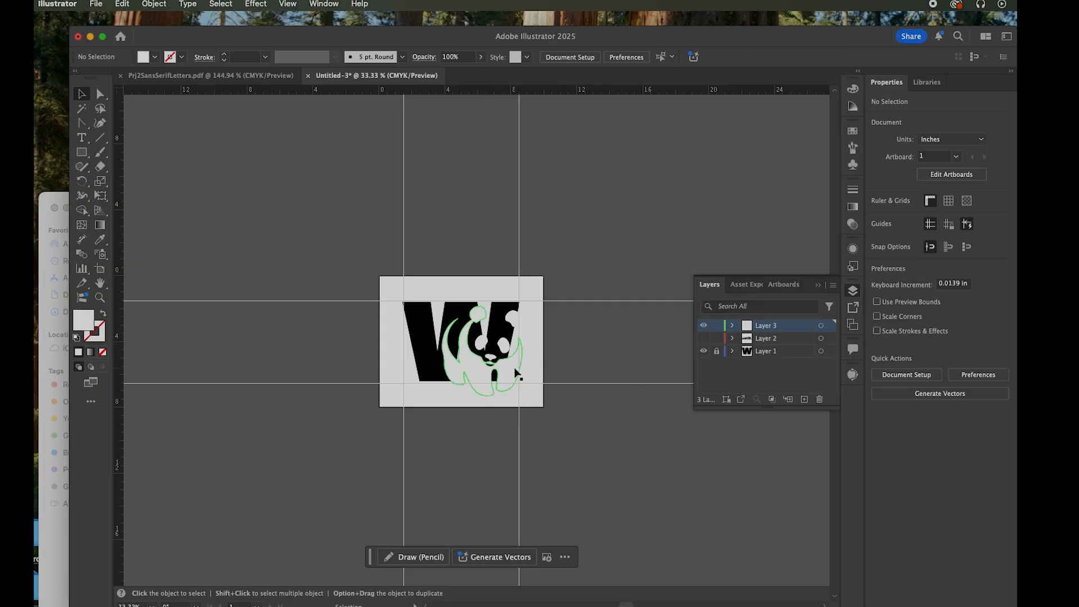
Check the artwork on Layer 2 by showing the layer and hiding it again
{"action": "left_click", "coordinate": [779, 341]}
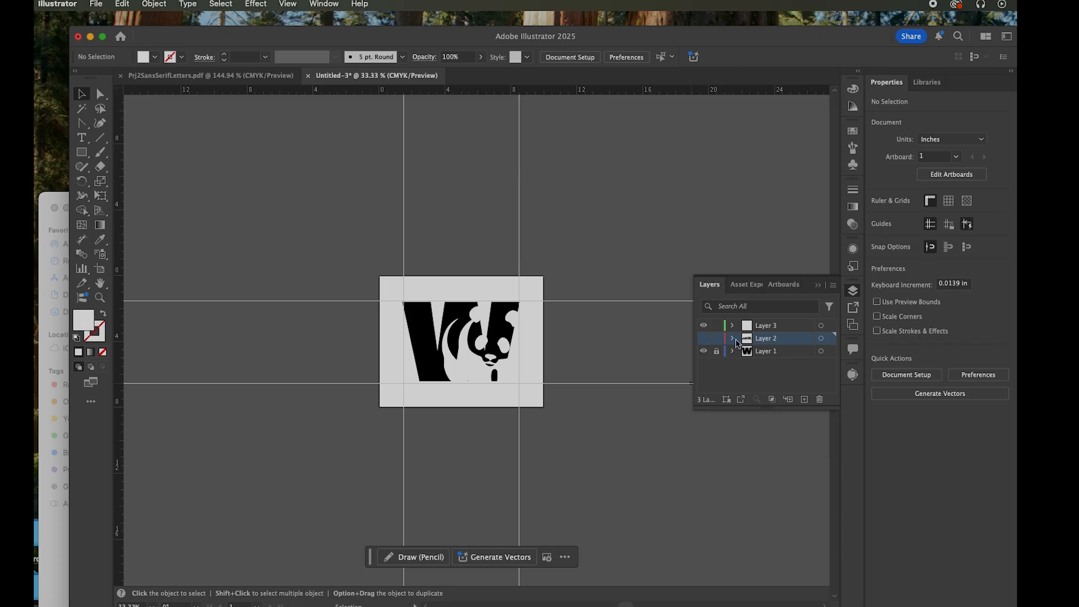
{"action": "left_click", "coordinate": [706, 340]}
{"action": "left_click", "coordinate": [706, 340]}
Save the document on the computer's Desktop as icon+letter.ai in Adobe Illustrator format, version Illustrator 2020
{"action": "left_click", "coordinate": [94, 5]}
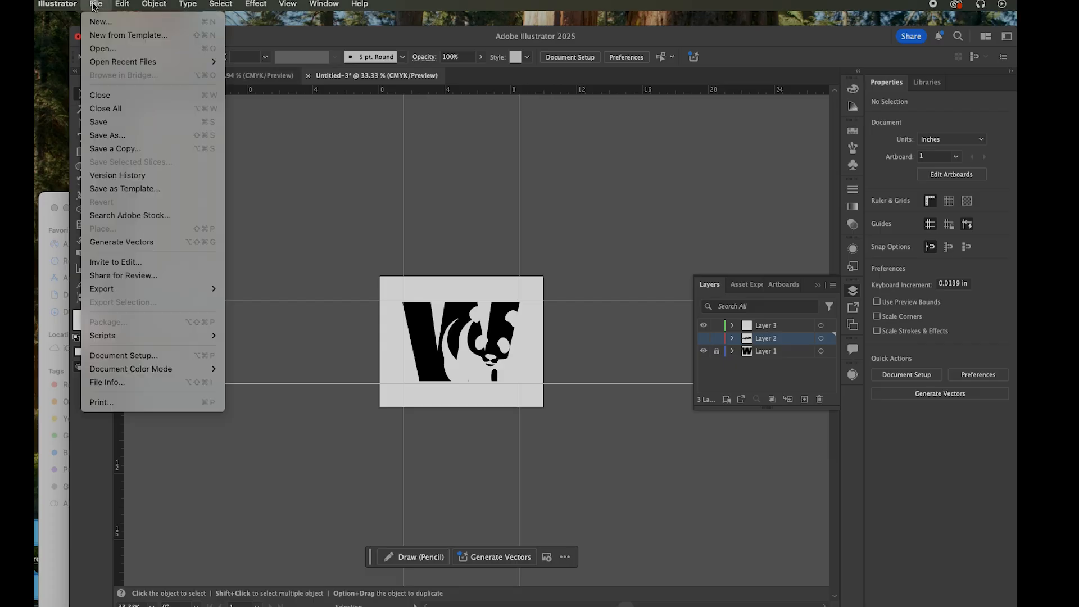
{"action": "left_click", "coordinate": [169, 130]}
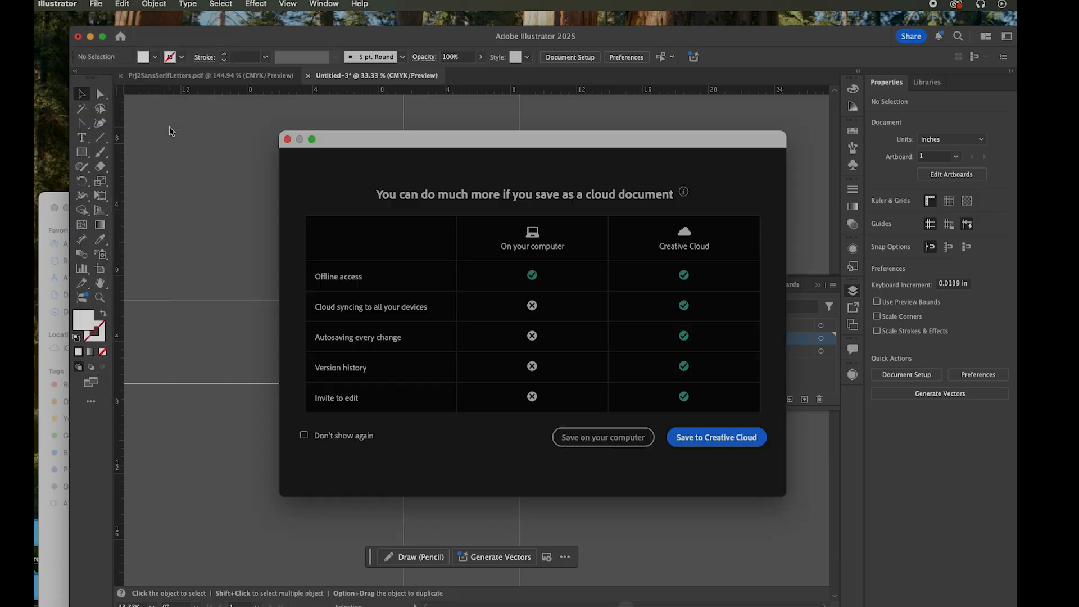
{"action": "left_click", "coordinate": [606, 444]}
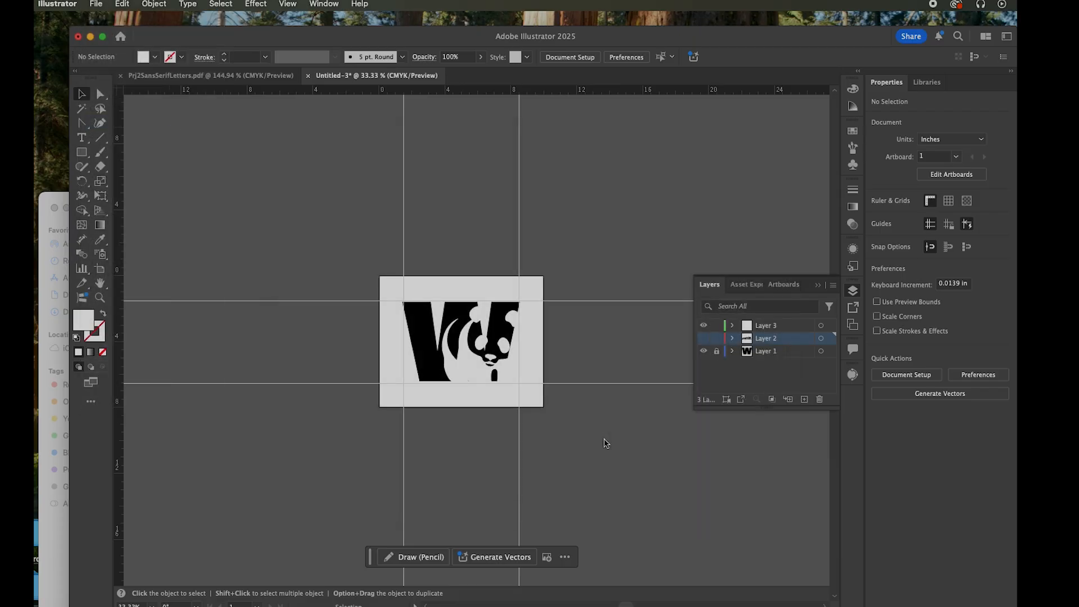
{"action": "type", "text": "icon+letter.ai"}
{"action": "left_click", "coordinate": [604, 302]}
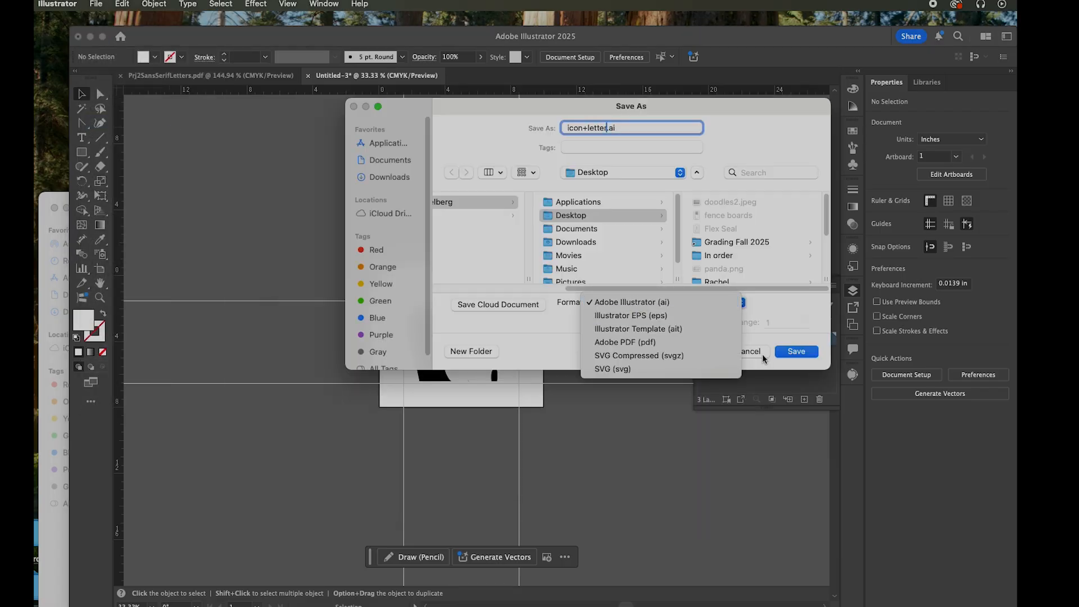
{"action": "left_click", "coordinate": [801, 352]}
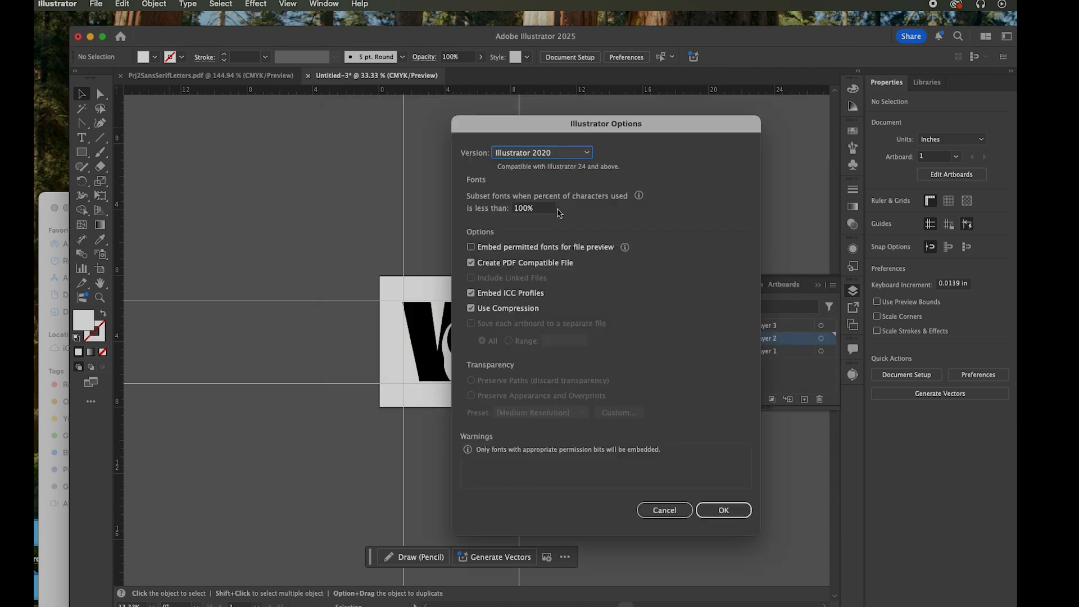
{"action": "left_click", "coordinate": [536, 154]}
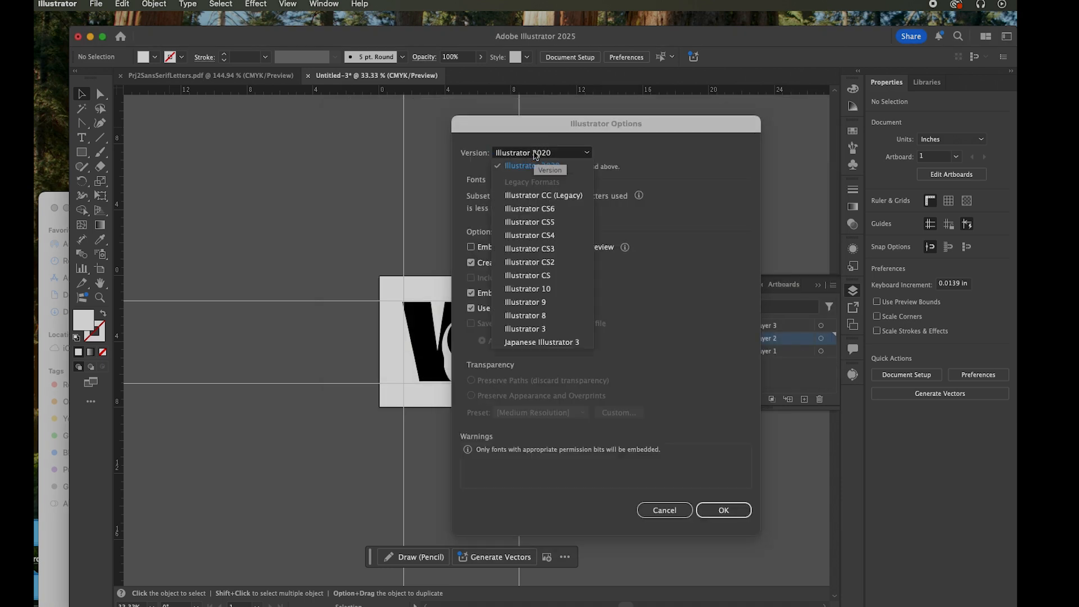
{"action": "left_click", "coordinate": [536, 156]}
{"action": "left_click", "coordinate": [723, 511]}
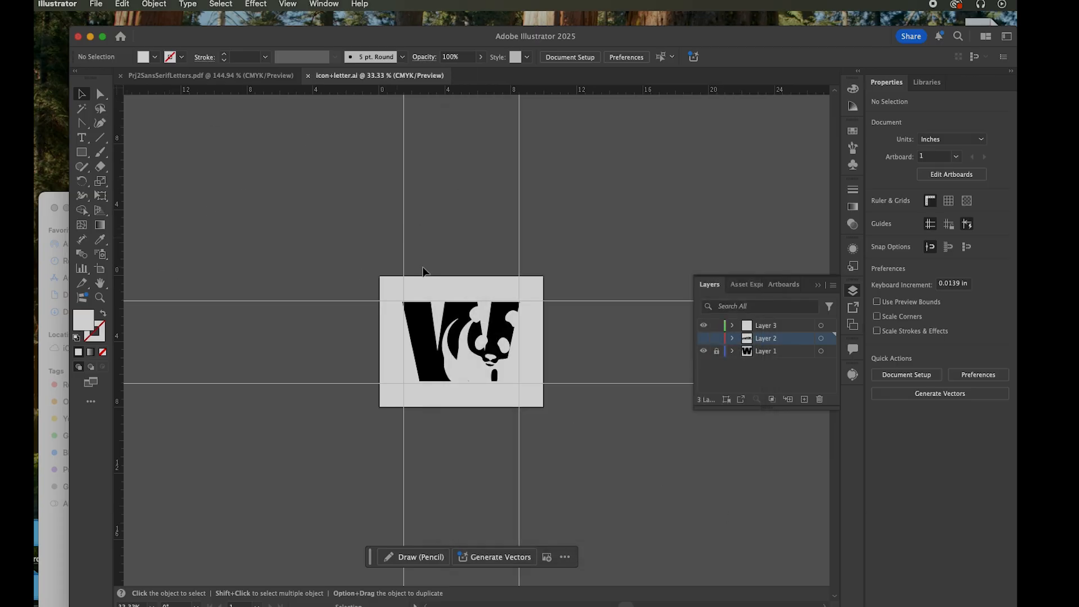
Export the artwork to the Desktop as icon+letter.pdf using the PDF/X-1a:2001 preset
{"action": "left_click", "coordinate": [95, 3]}
{"action": "mouse_move", "coordinate": [158, 289]}
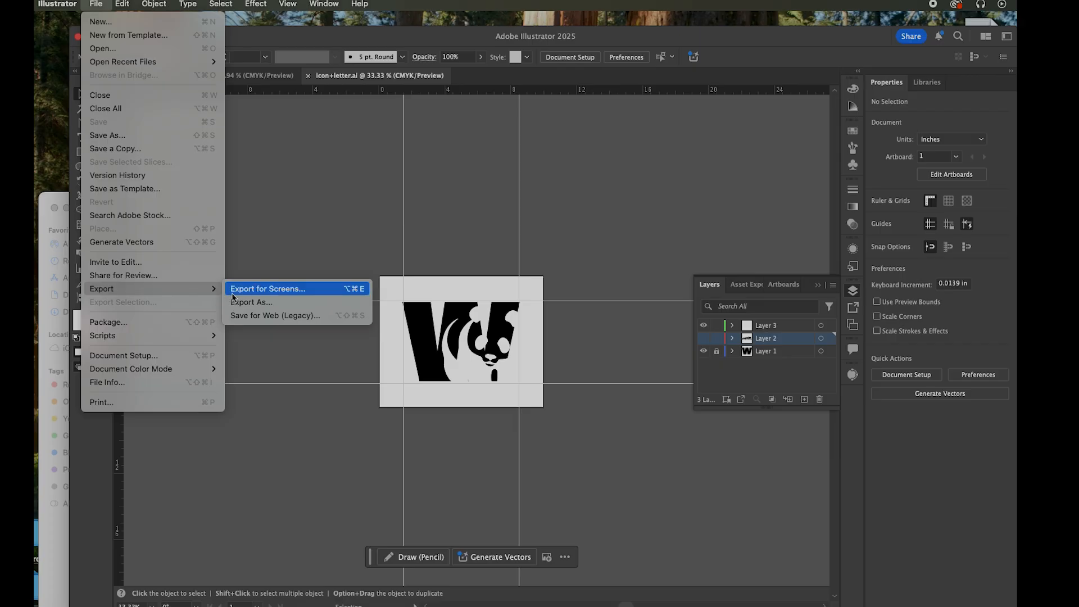
{"action": "left_click", "coordinate": [242, 302]}
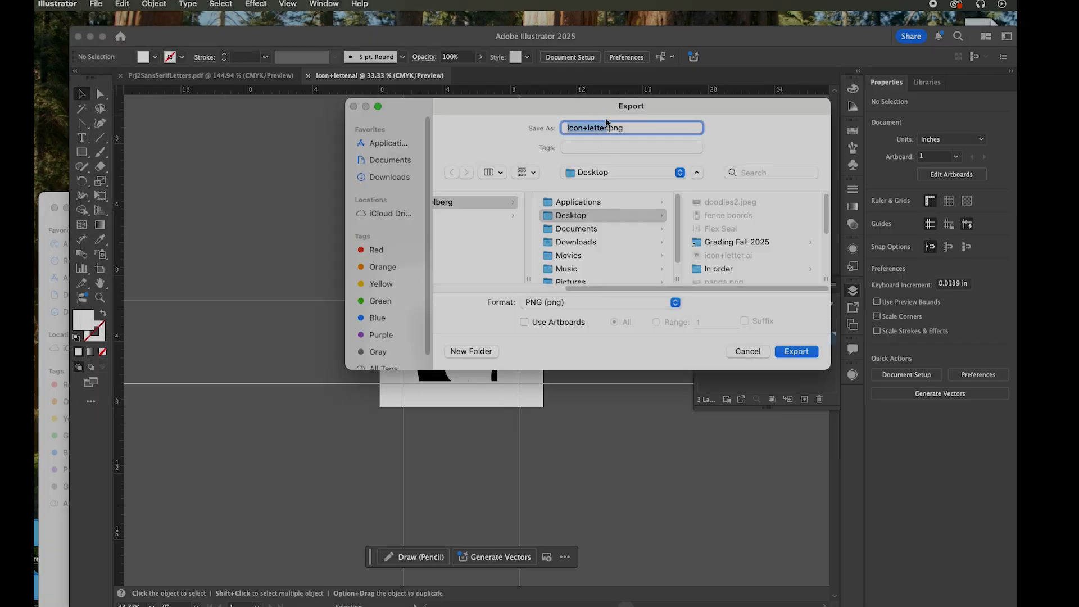
{"action": "left_click", "coordinate": [557, 302]}
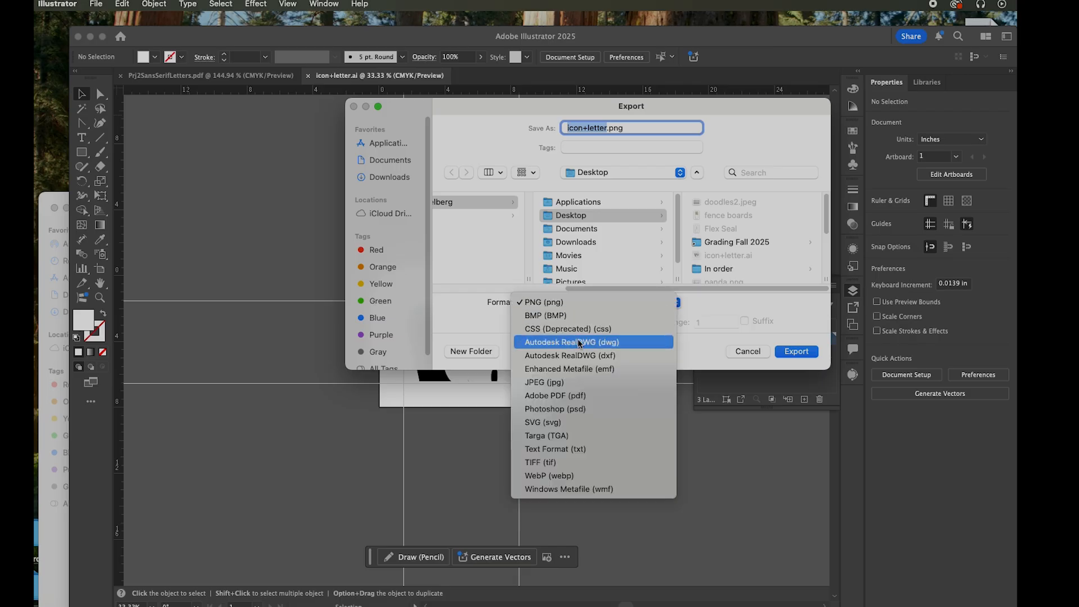
{"action": "left_click", "coordinate": [577, 396]}
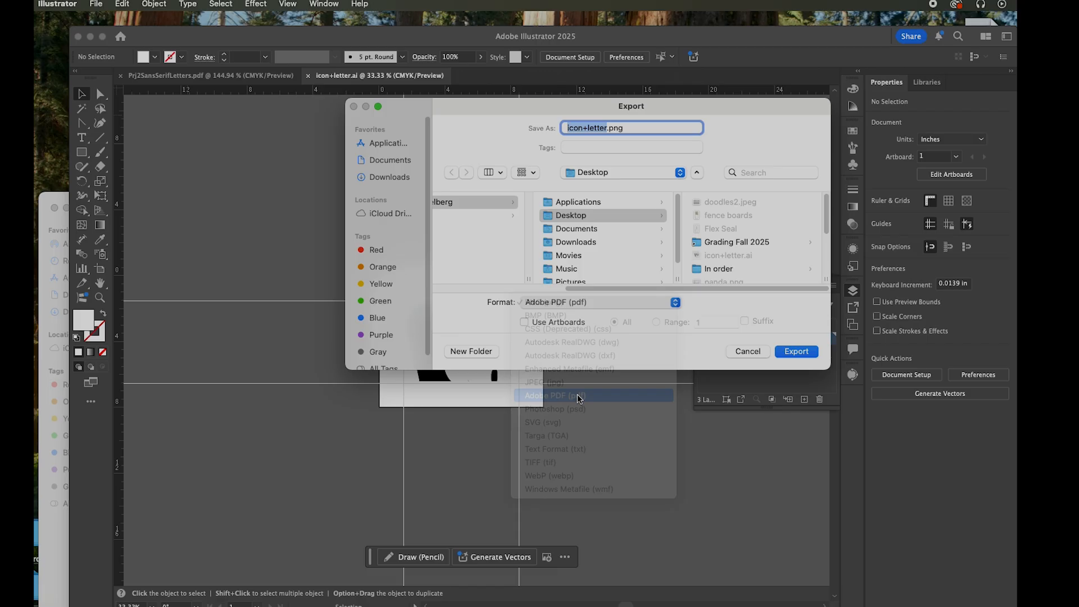
{"action": "left_click", "coordinate": [797, 352]}
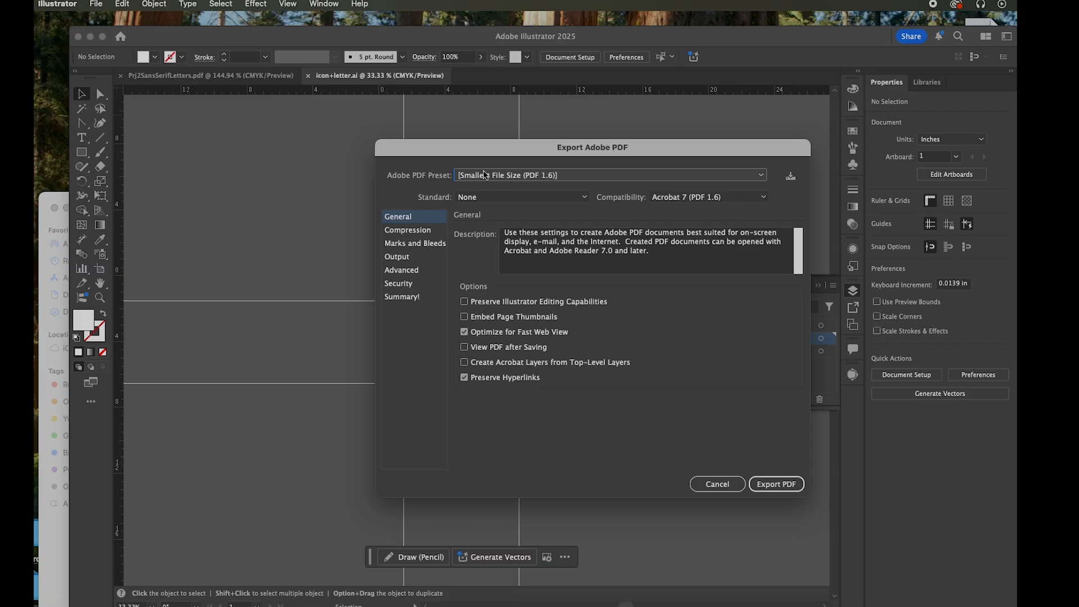
{"action": "left_click", "coordinate": [534, 177]}
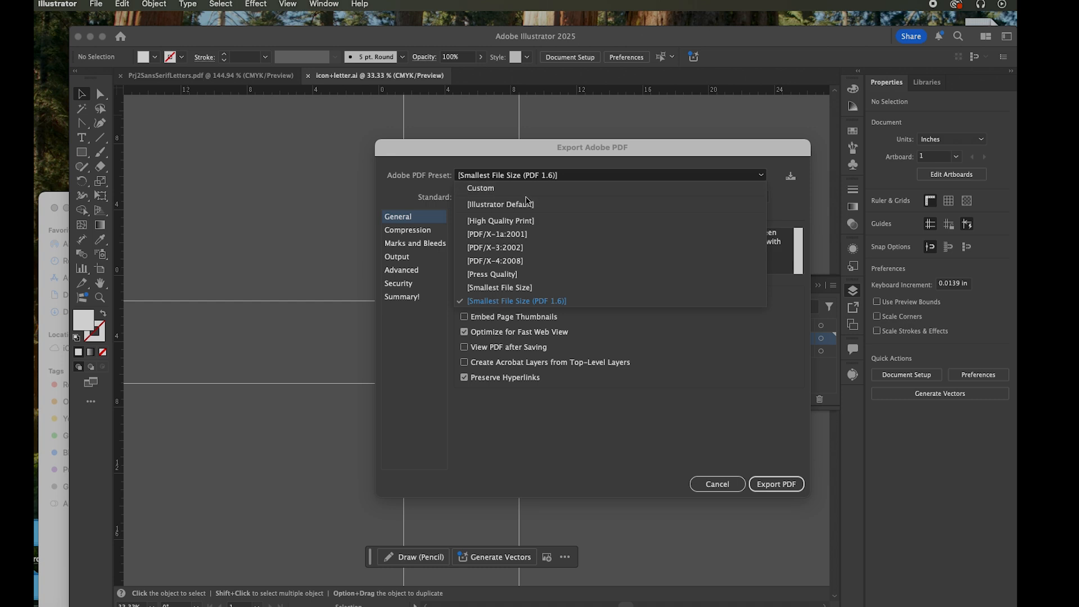
{"action": "left_click", "coordinate": [516, 240]}
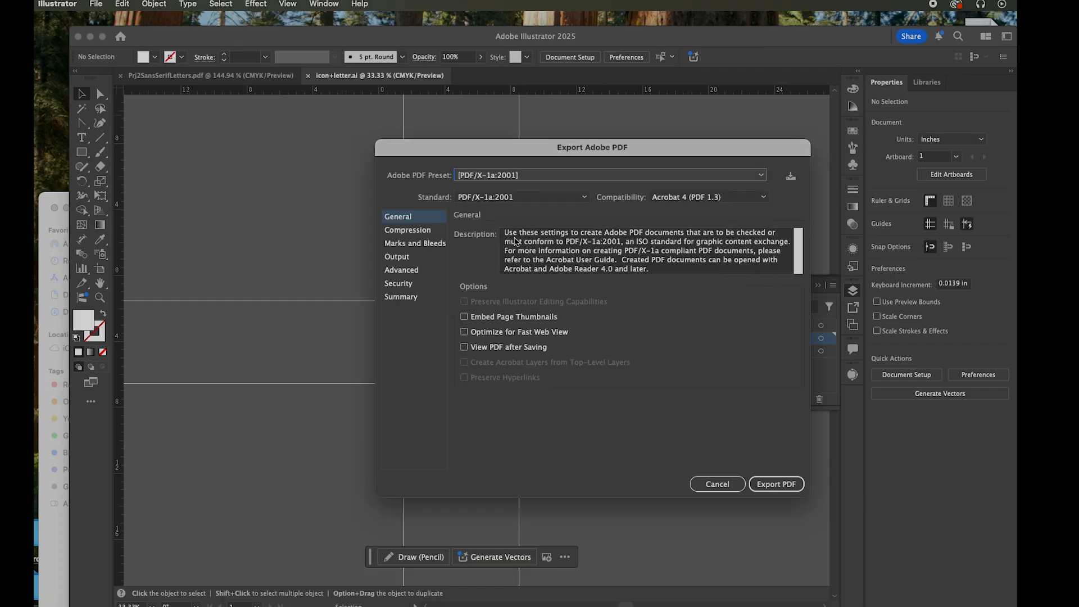
{"action": "left_click", "coordinate": [774, 482]}
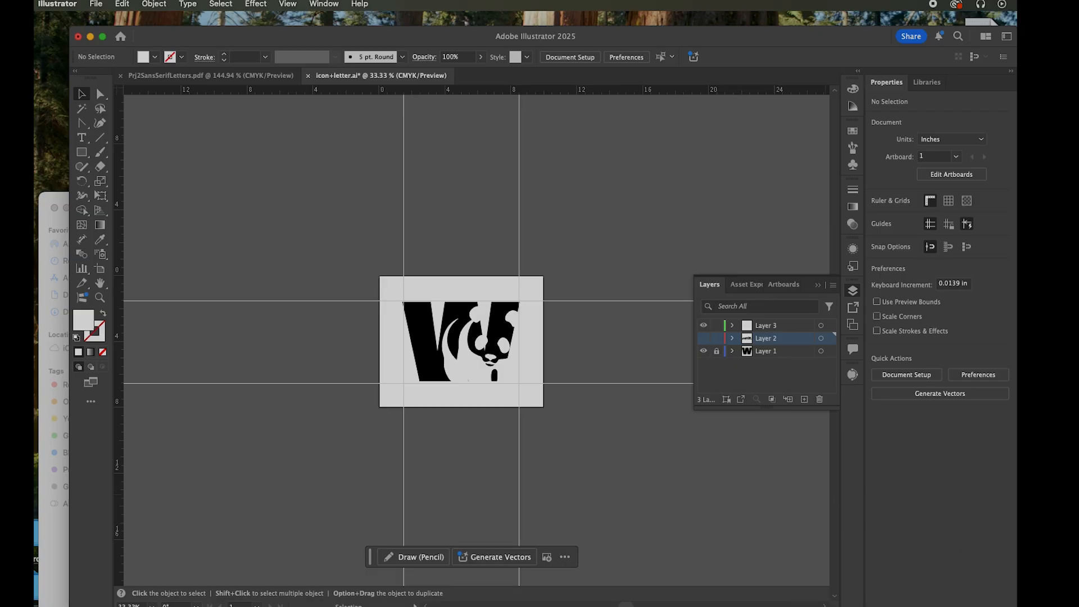
Switch to the SLATE Assignments page in Chrome and view the Assessments options for submitting the project
{"action": "left_click", "coordinate": [887, 606]}
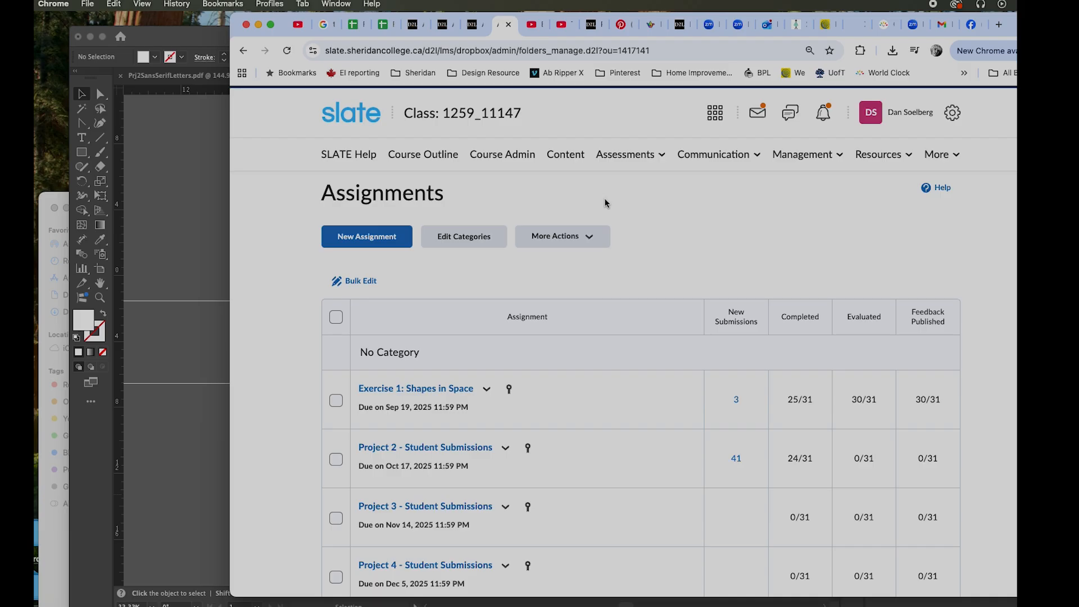
{"action": "left_click", "coordinate": [635, 154]}
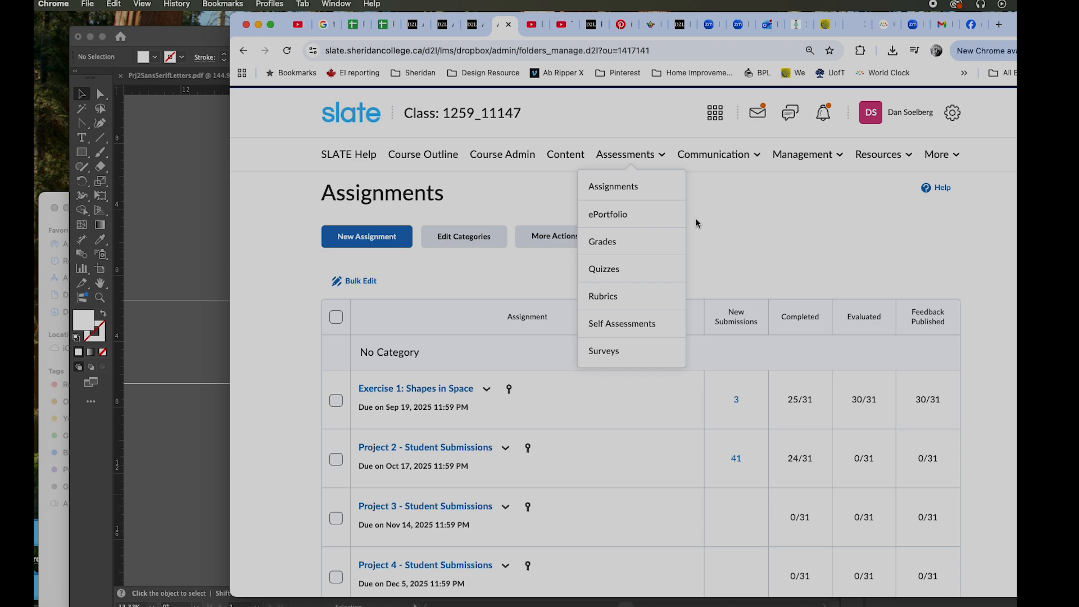
{"action": "left_click", "coordinate": [699, 280]}
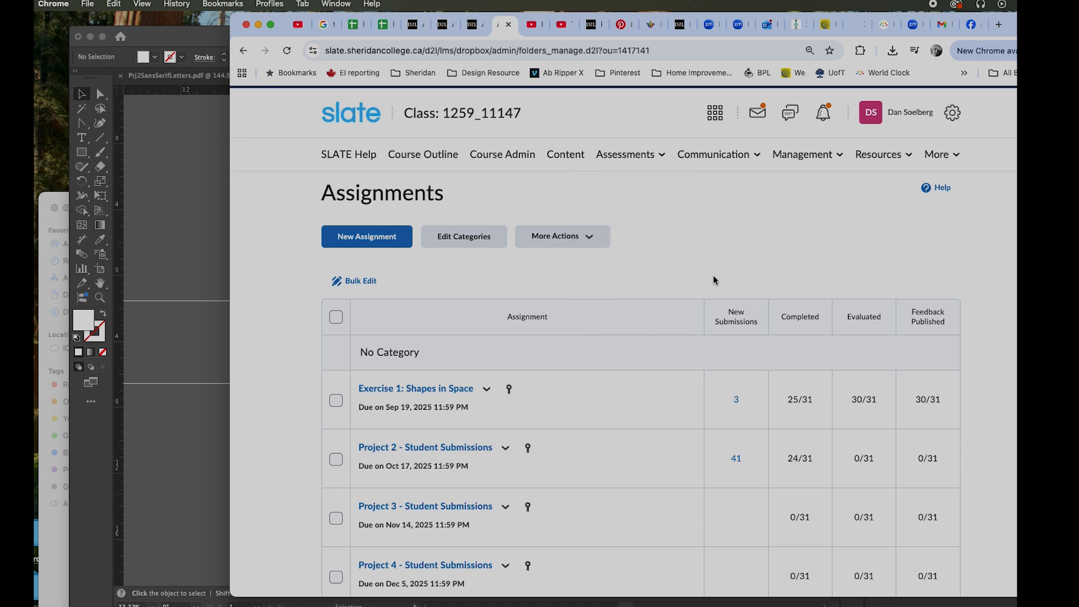